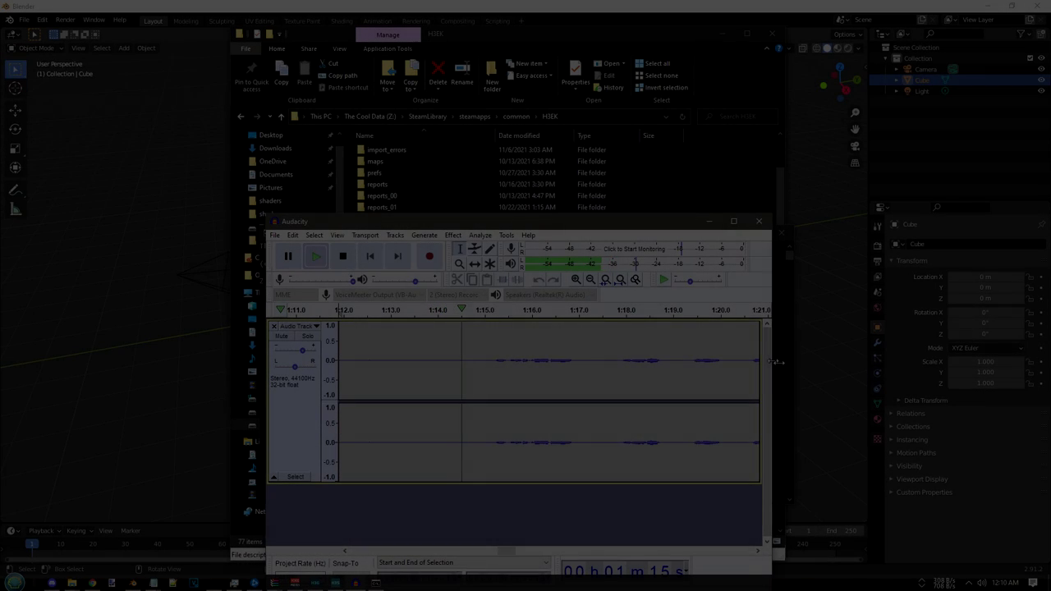
# - Widen the audio editor window and stop the playback of the recorded track
pyautogui.moveTo(775, 361); pyautogui.dragTo(1032, 362)
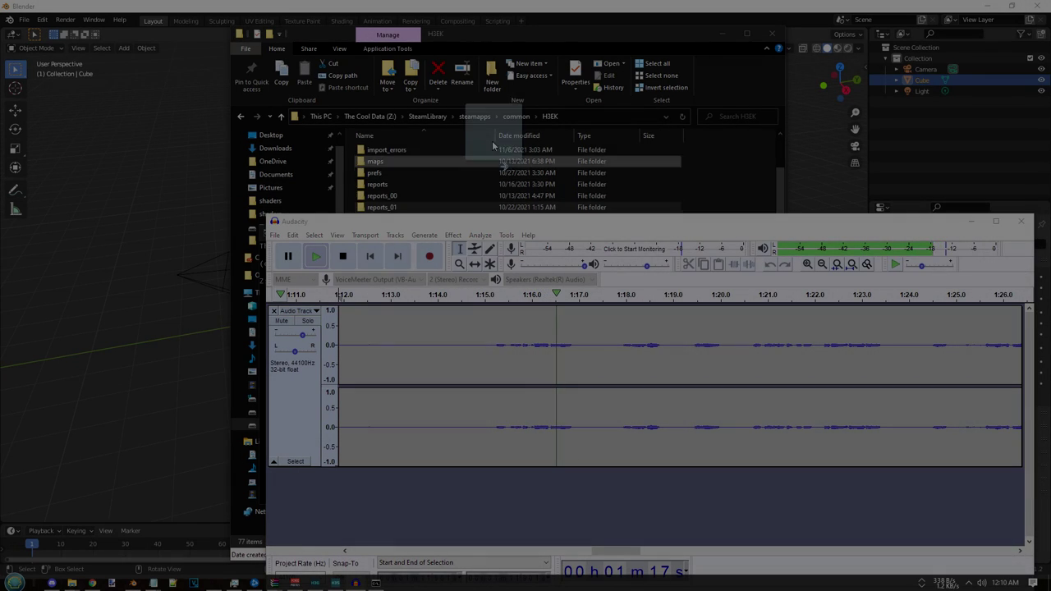
pyautogui.moveTo(493, 146); pyautogui.dragTo(503, 201)
pyautogui.rightClick(492, 202)
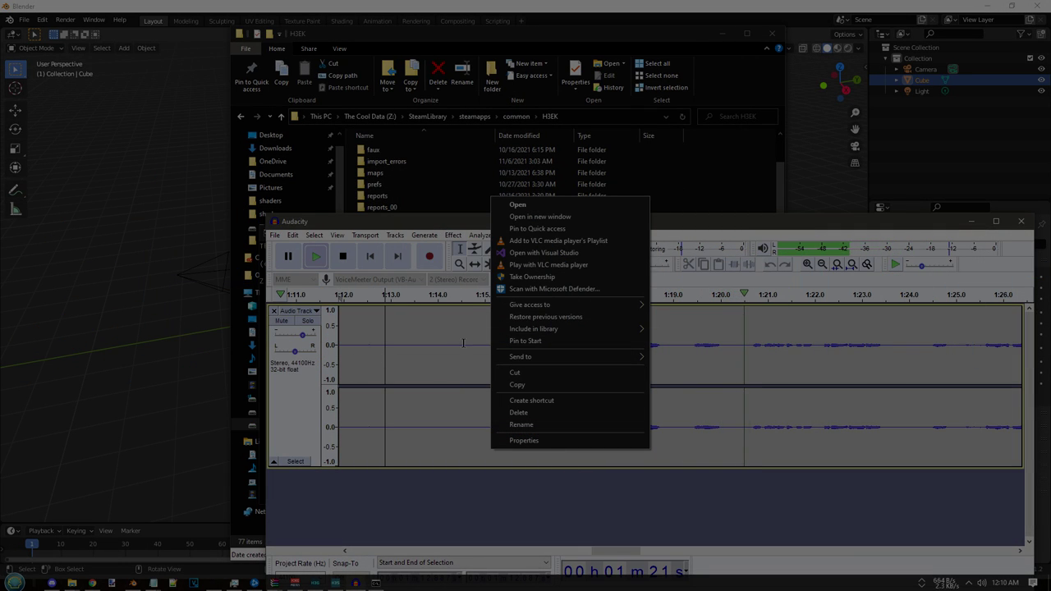
pyautogui.click(420, 166)
pyautogui.click(873, 232)
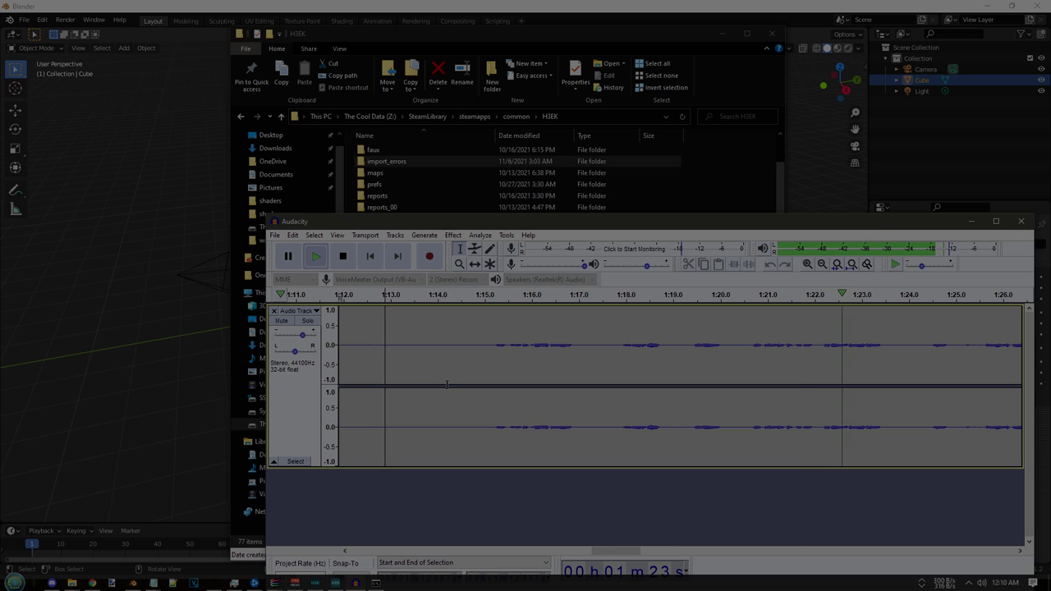
pyautogui.press('space')
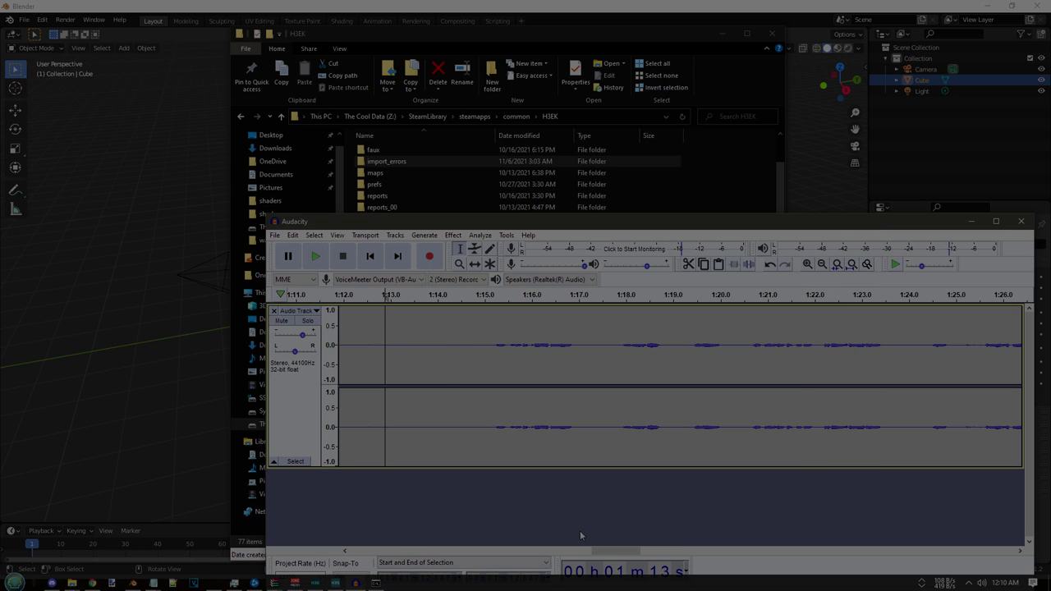
# - Try deleting the recorded audio from about 1:13 through the end of the track, and undo the deletion
pyautogui.moveTo(381, 348); pyautogui.dragTo(775, 369)
pyautogui.click(415, 345)
pyautogui.moveTo(386, 347); pyautogui.dragTo(1027, 353)
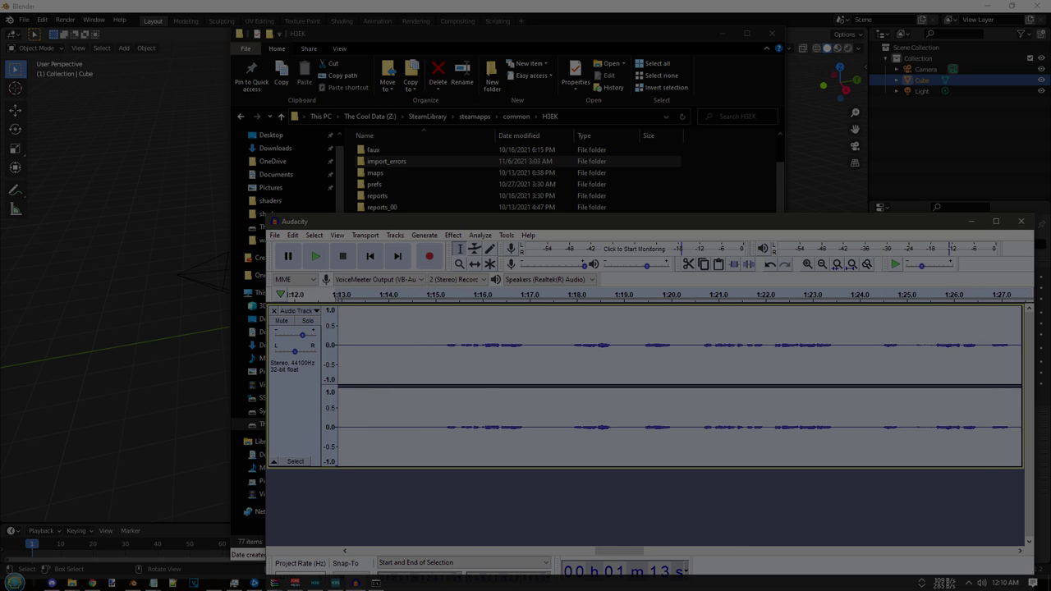
pyautogui.keyDown('shift'); pyautogui.hscroll(10, 392, 346); pyautogui.keyUp('shift')
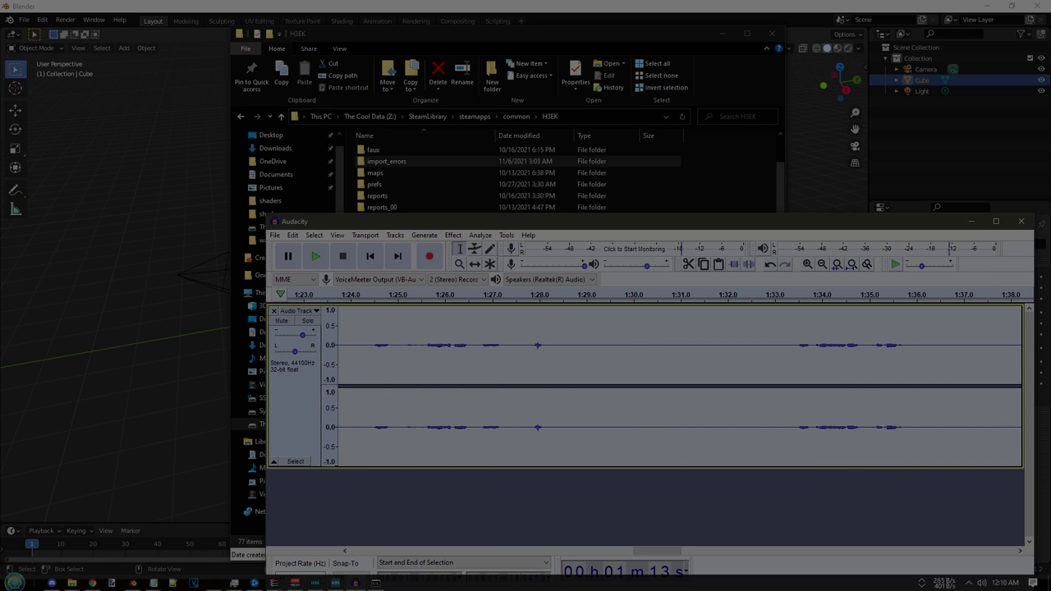
pyautogui.keyDown('shift'); pyautogui.hscroll(10, 393, 347); pyautogui.keyUp('shift')
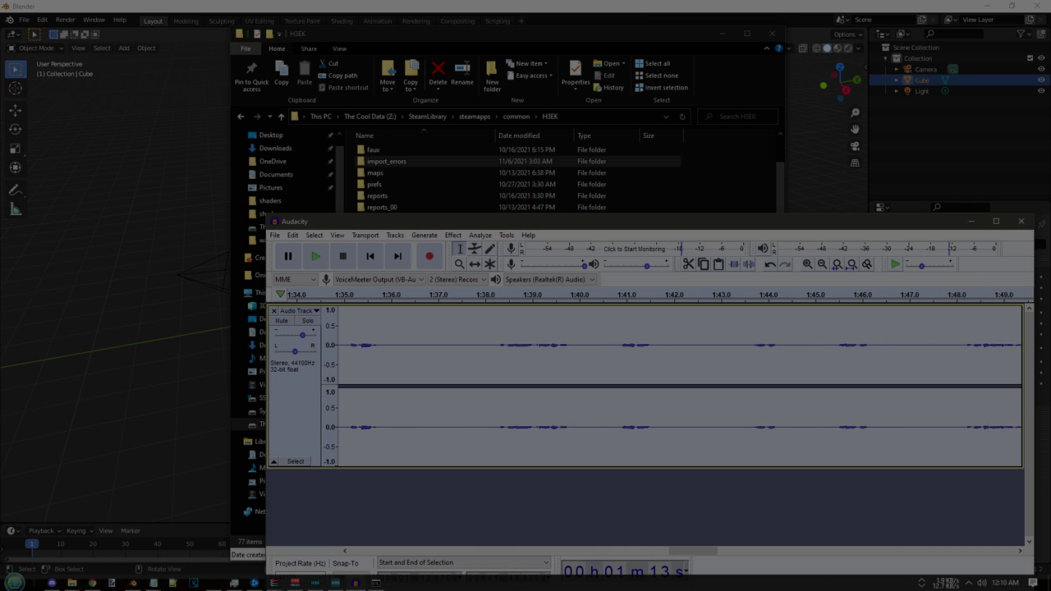
pyautogui.keyDown('shift'); pyautogui.hscroll(10, 393, 347); pyautogui.keyUp('shift')
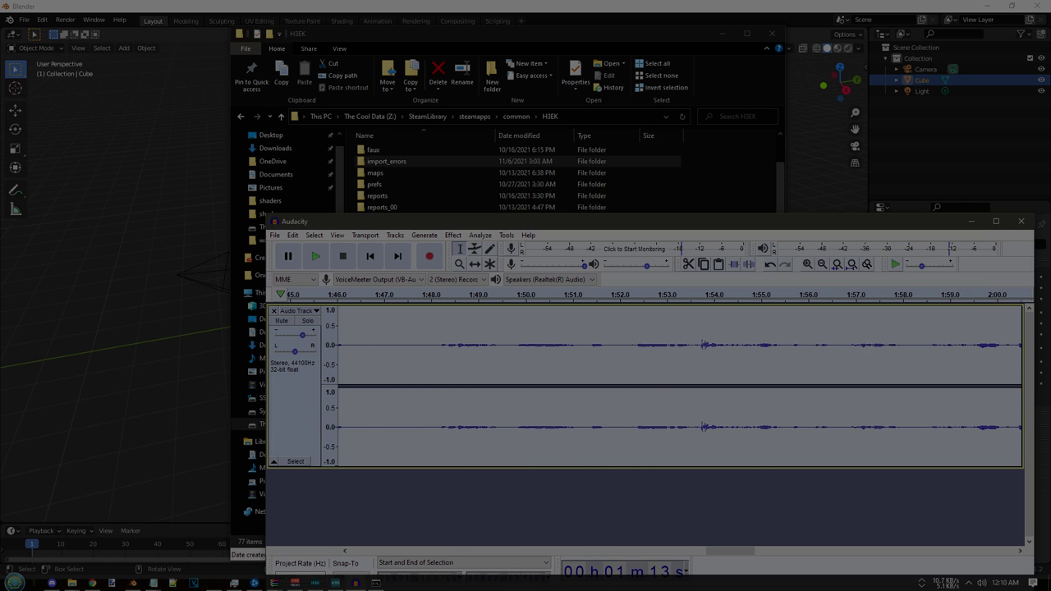
pyautogui.keyDown('shift'); pyautogui.hscroll(10, 392, 347); pyautogui.keyUp('shift')
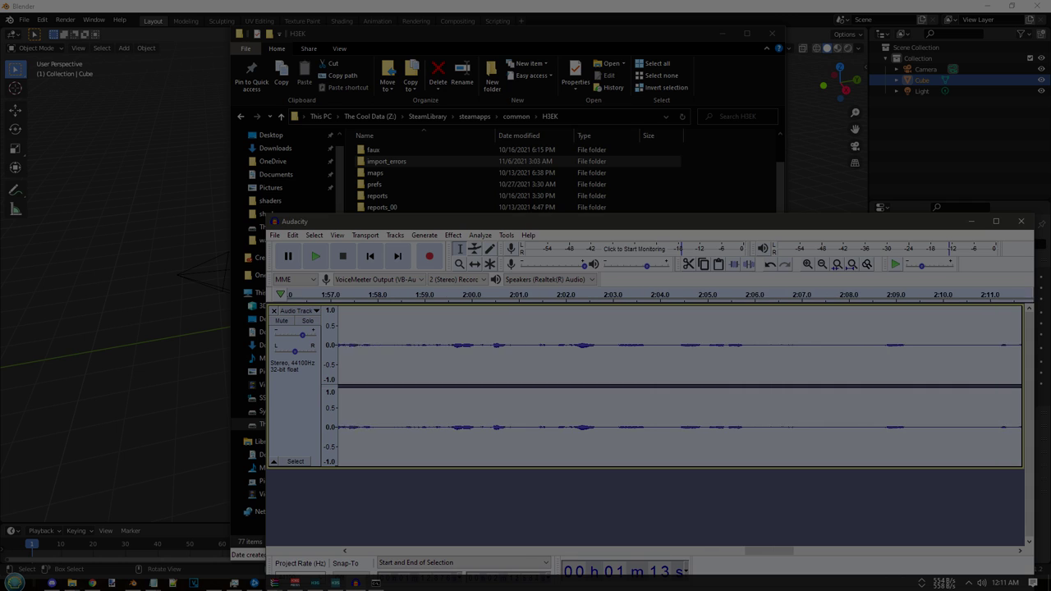
pyautogui.keyDown('shift'); pyautogui.hscroll(10, 392, 347); pyautogui.keyUp('shift')
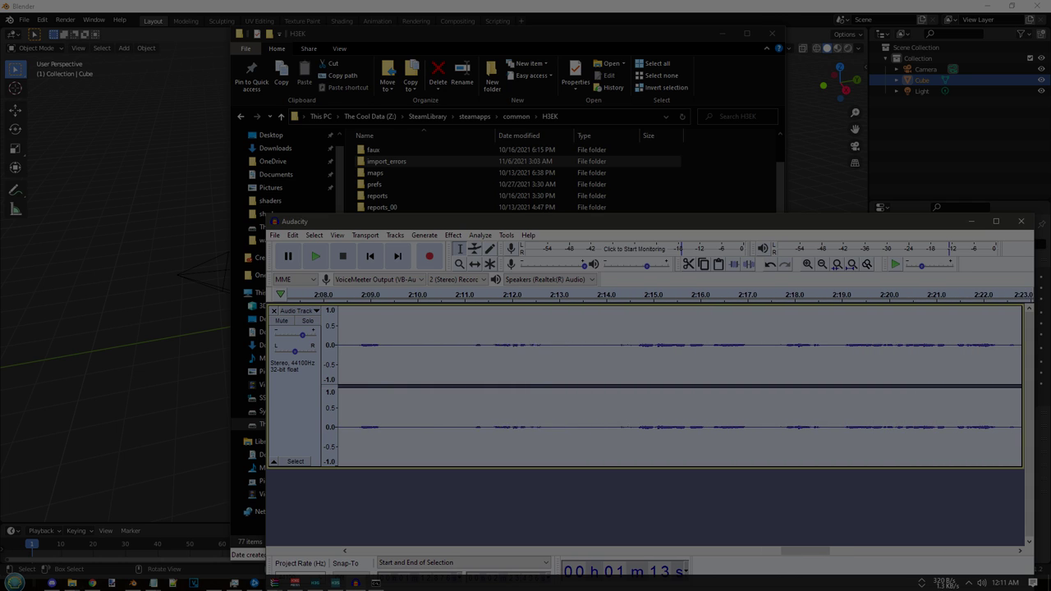
pyautogui.keyDown('shift'); pyautogui.hscroll(10, 392, 347); pyautogui.keyUp('shift')
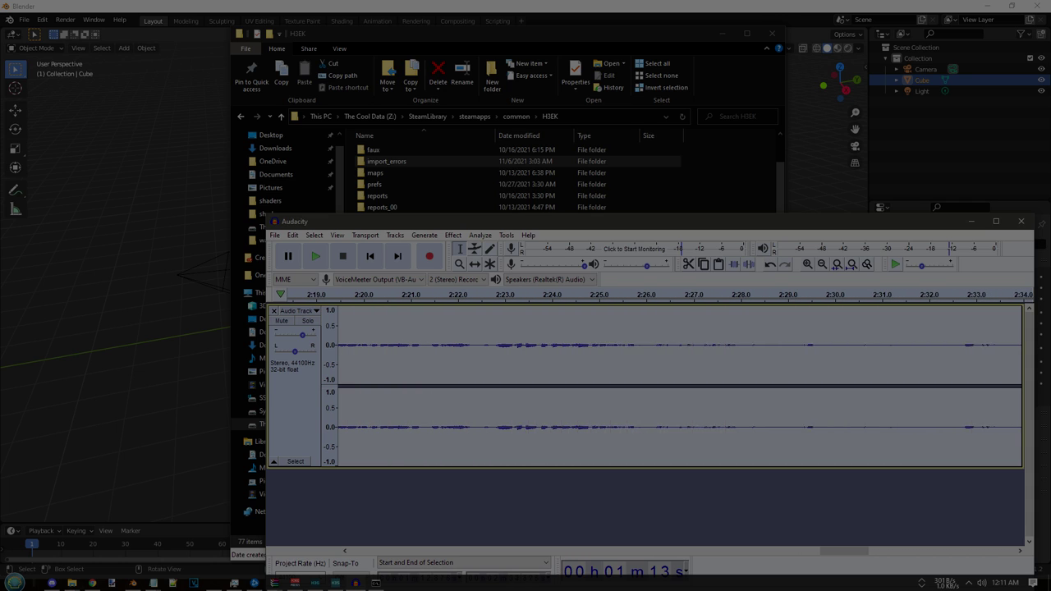
pyautogui.keyDown('shift'); pyautogui.hscroll(10, 392, 347); pyautogui.keyUp('shift')
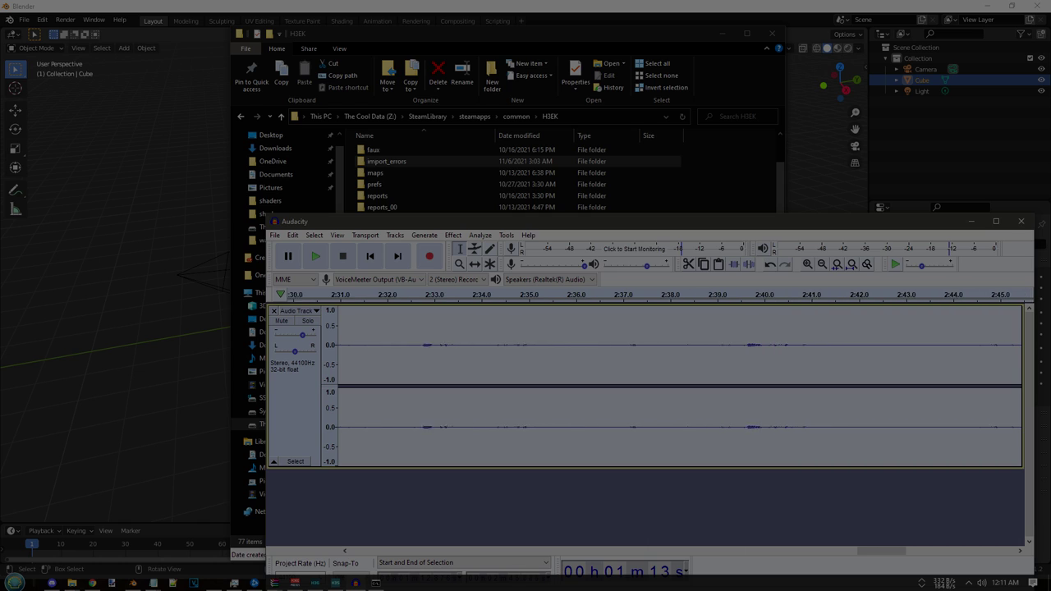
pyautogui.keyDown('shift'); pyautogui.hscroll(10, 393, 347); pyautogui.keyUp('shift')
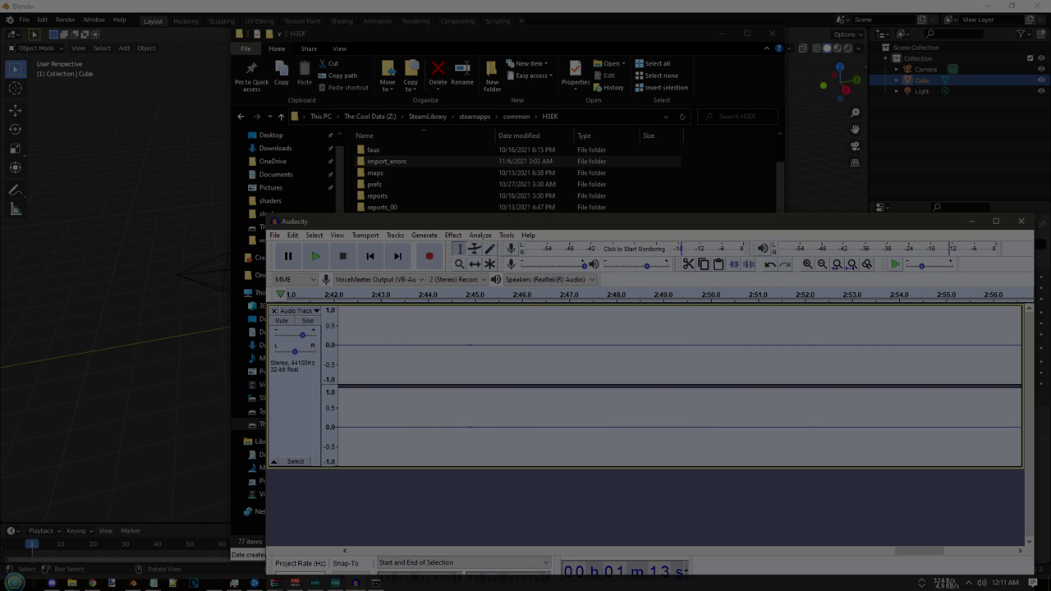
pyautogui.keyDown('shift'); pyautogui.hscroll(10, 392, 347); pyautogui.keyUp('shift')
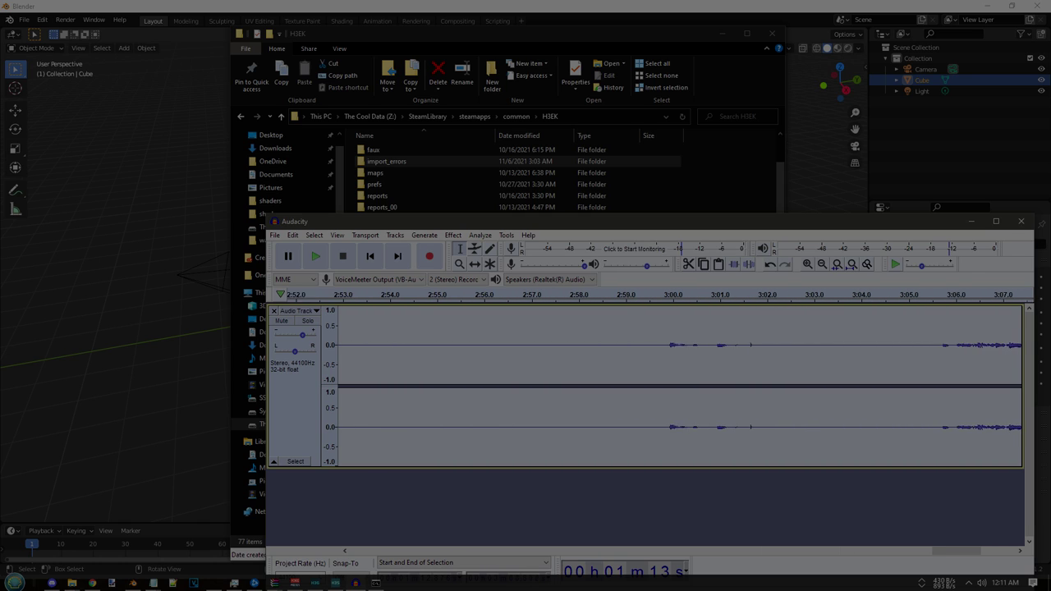
pyautogui.keyDown('shift'); pyautogui.hscroll(10, 392, 347); pyautogui.keyUp('shift')
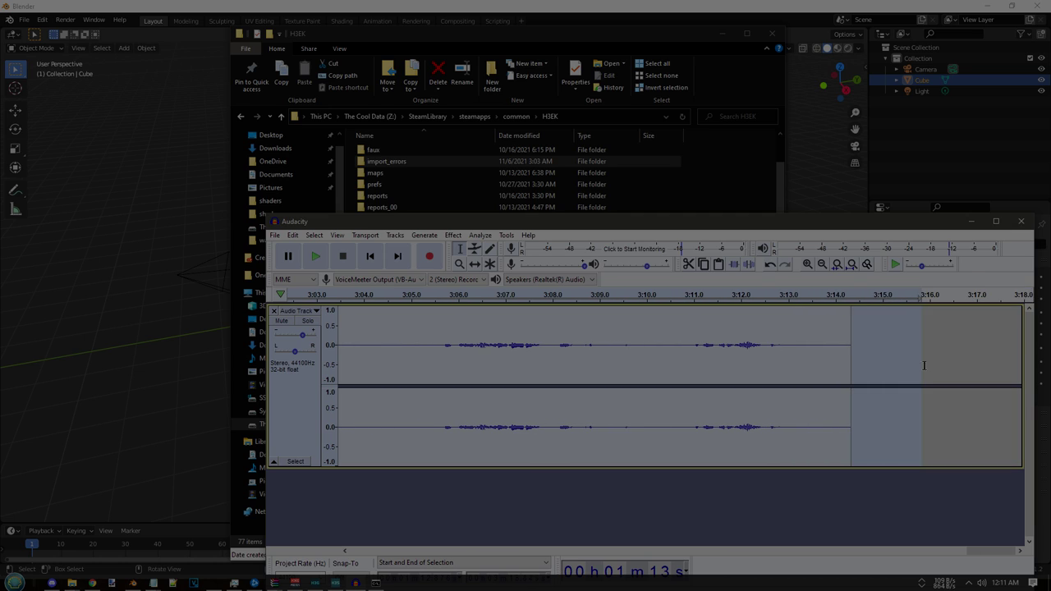
pyautogui.moveTo(924, 365); pyautogui.dragTo(859, 382)
pyautogui.press('Delete')
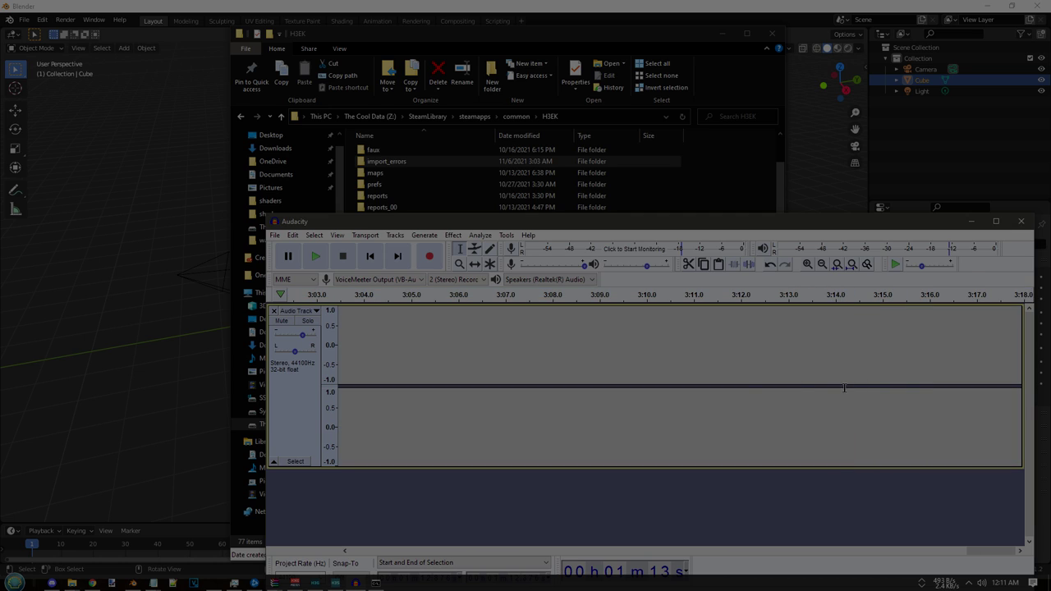
pyautogui.hotkey('ctrl', 'z')
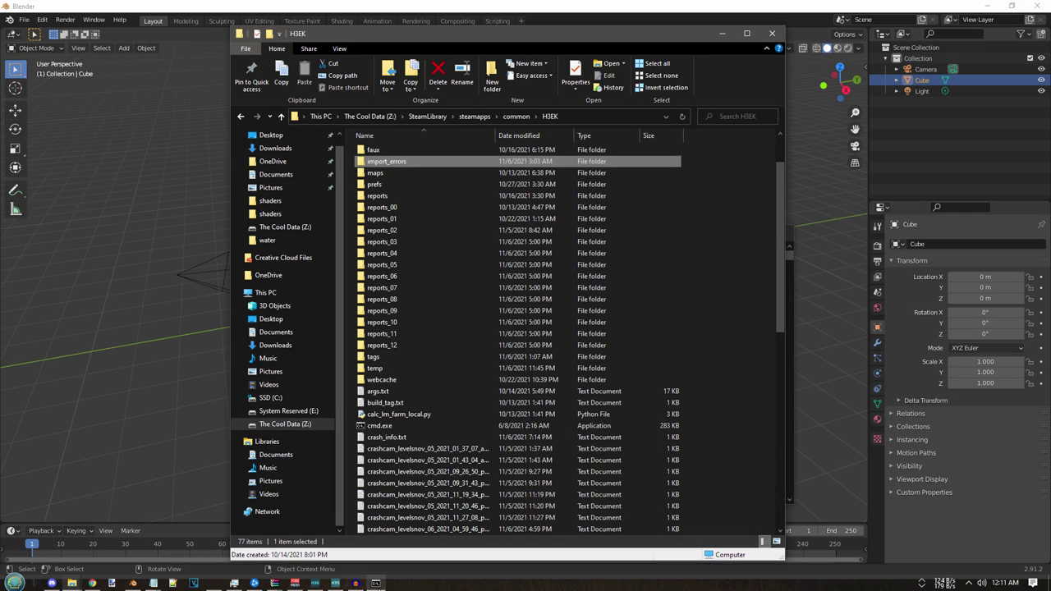
# - Launch cmd.exe from the H3EK folder and move its window higher on the screen
pyautogui.doubleClick(379, 425)
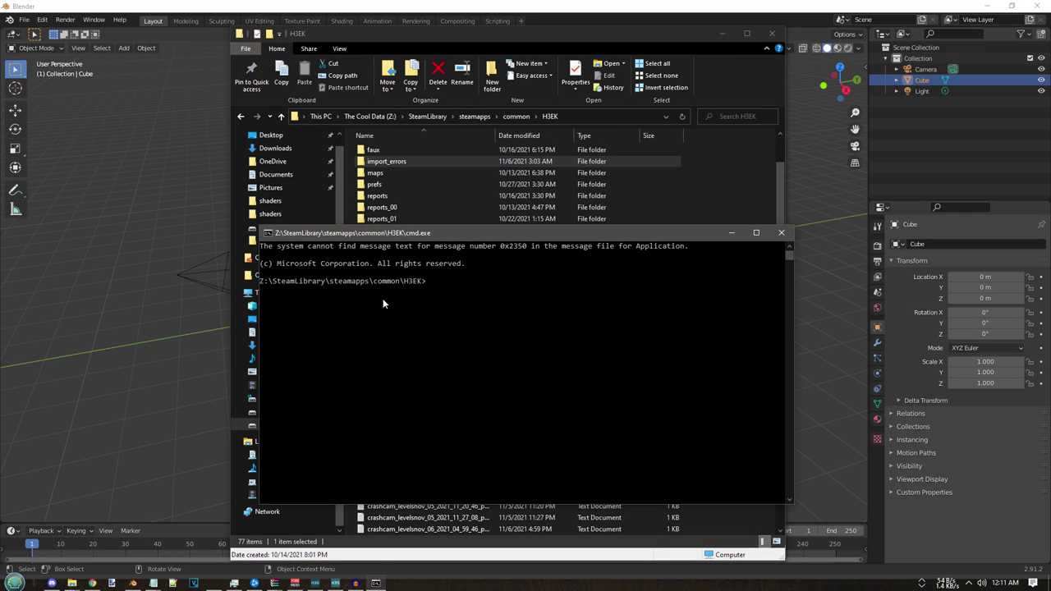
pyautogui.moveTo(454, 234); pyautogui.dragTo(432, 141)
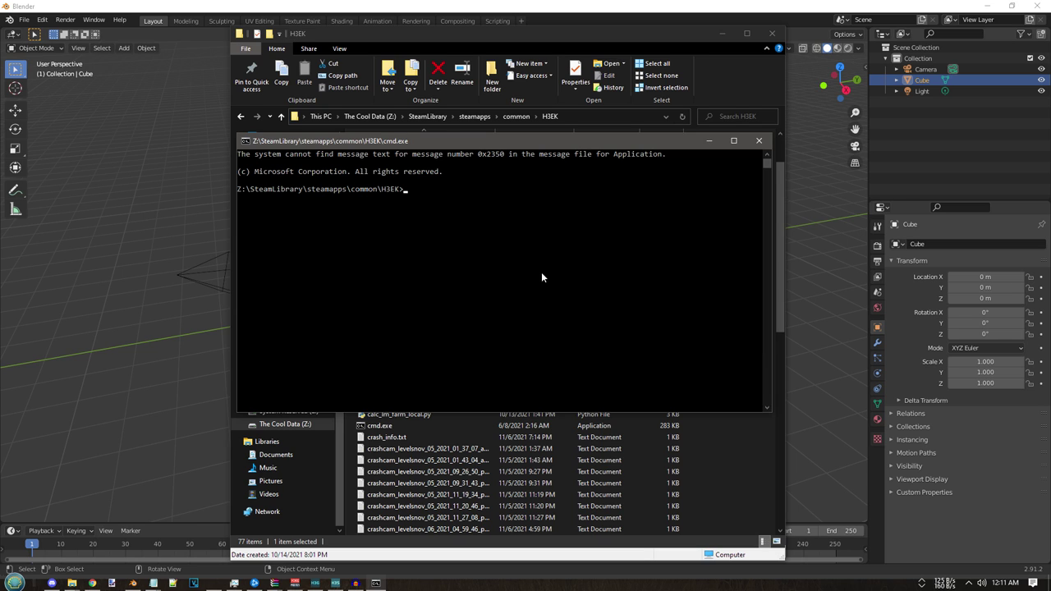
pyautogui.moveTo(318, 38); pyautogui.dragTo(332, 126)
pyautogui.click(344, 40)
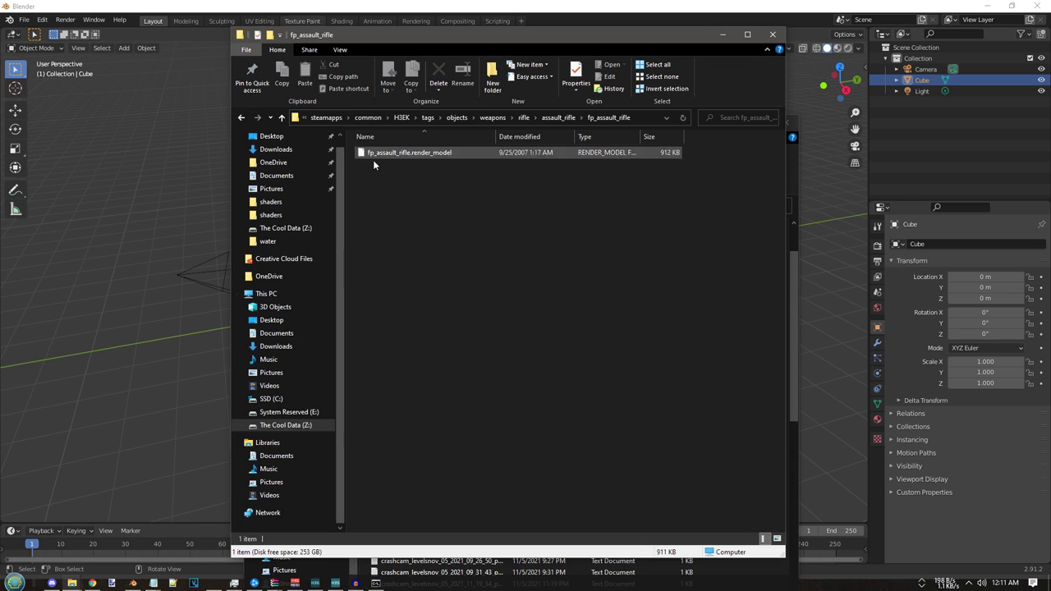
pyautogui.click(642, 117)
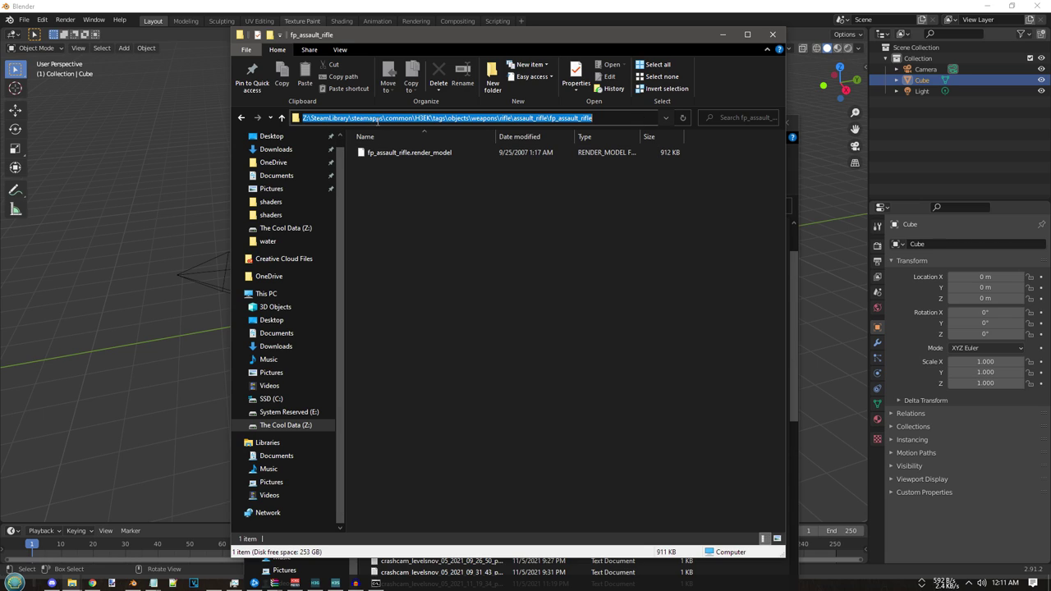
pyautogui.click(438, 123)
pyautogui.click(801, 243)
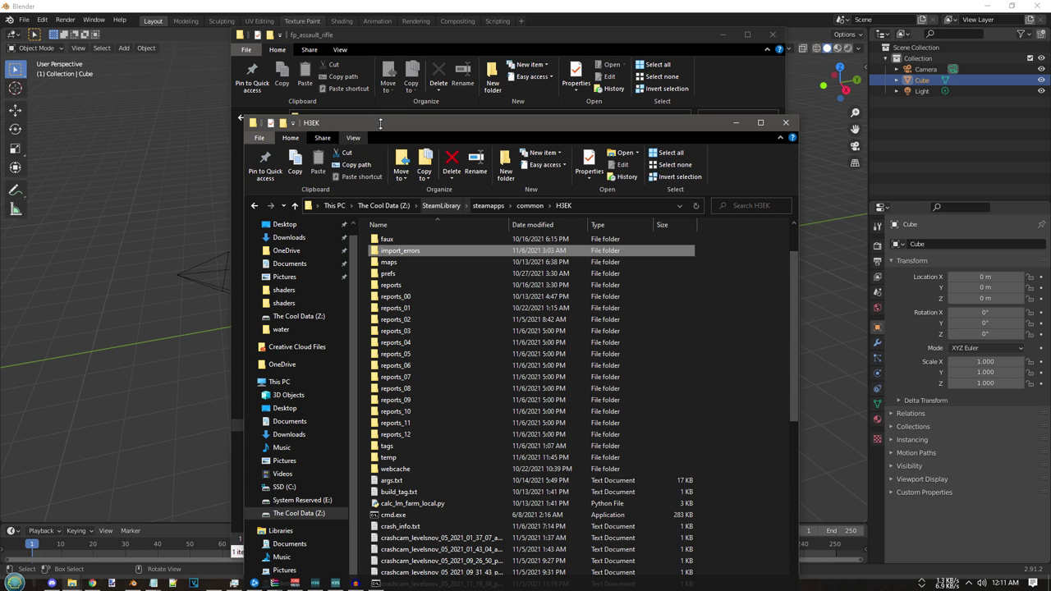
pyautogui.moveTo(380, 123); pyautogui.dragTo(376, 31)
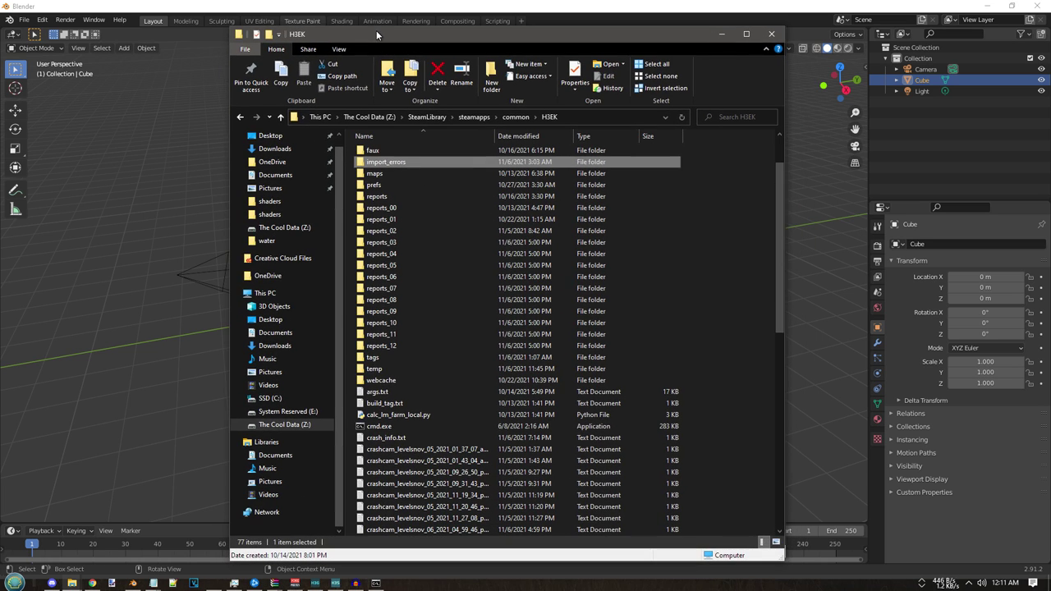
# - Open the H3EK folder tags\objects\weapons\rifle\assault_rifle\fp_assault_rifle and select fp_assault_rifle.render_model
pyautogui.doubleClick(374, 358)
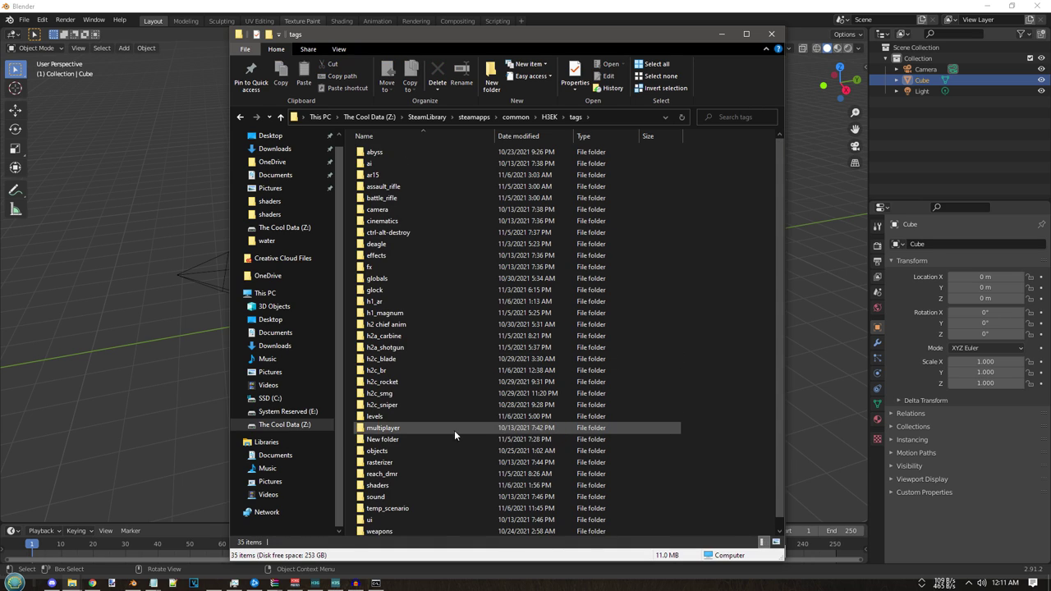
pyautogui.scroll(-1, 454, 430)
pyautogui.click(381, 441)
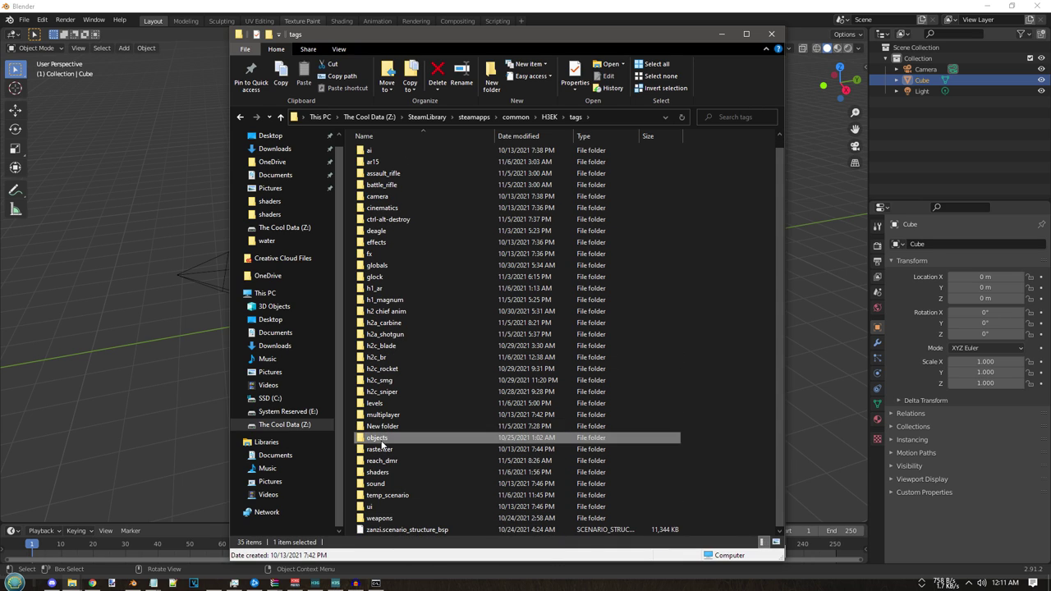
pyautogui.doubleClick(381, 441)
pyautogui.doubleClick(406, 383)
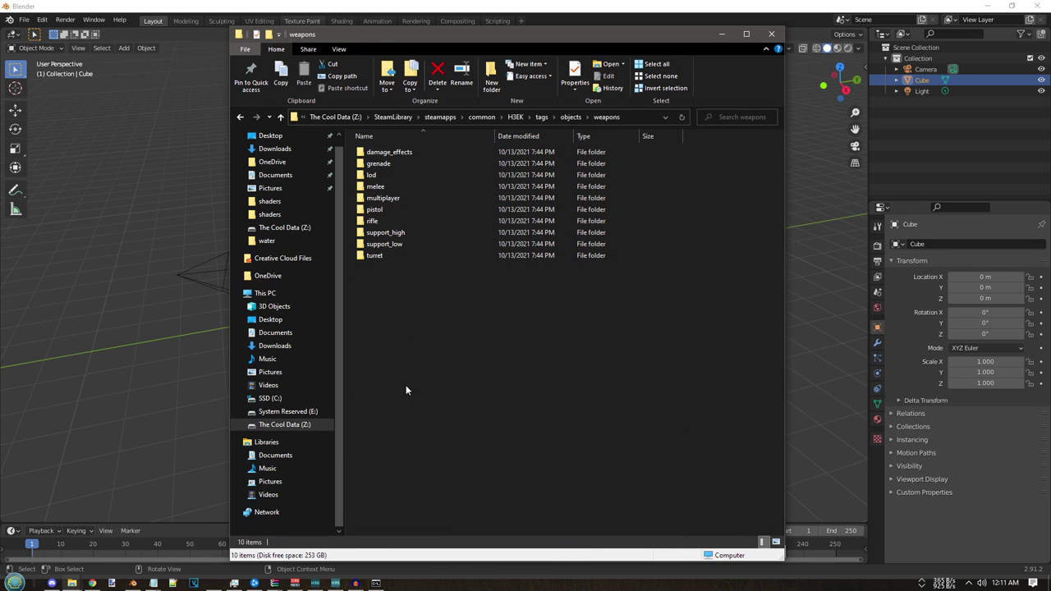
pyautogui.doubleClick(373, 221)
pyautogui.doubleClick(386, 152)
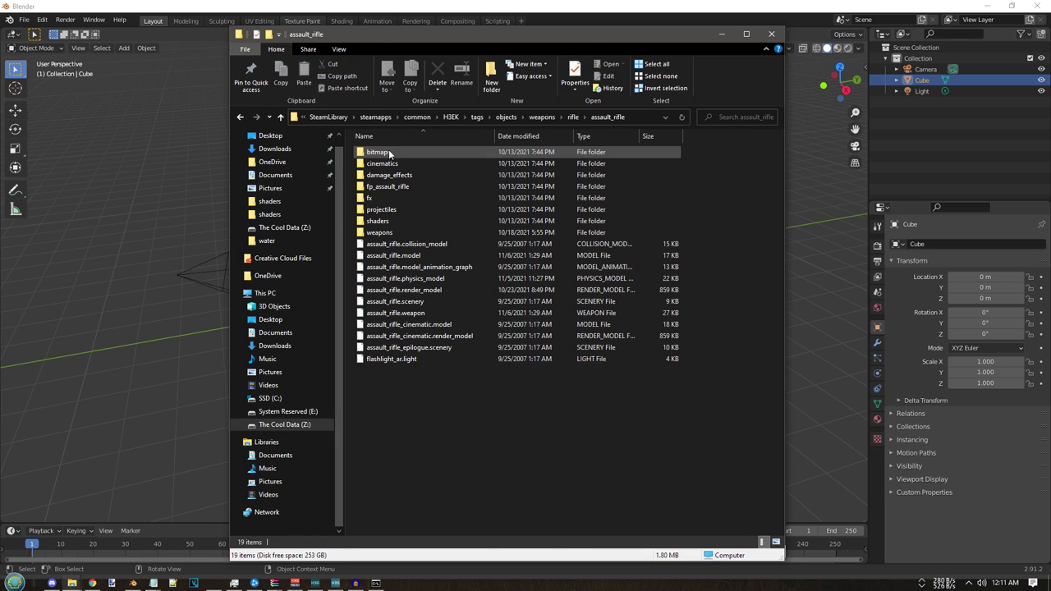
pyautogui.doubleClick(396, 187)
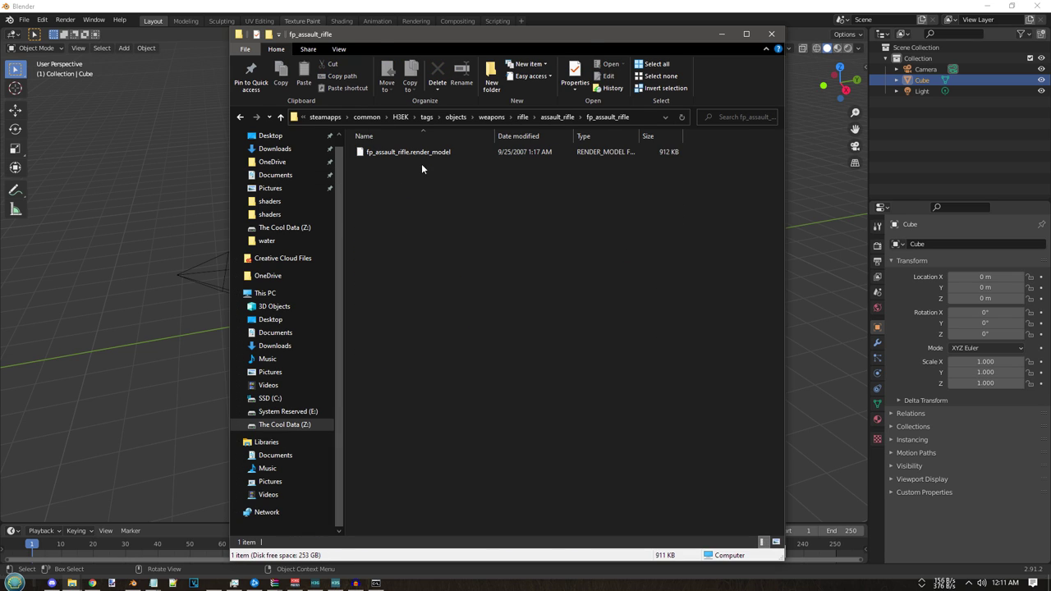
pyautogui.click(415, 154)
# - Copy only the part of the folder path after tags, objects\weapons\rifle\assault_rifle\fp_assault_rifle
pyautogui.click(637, 117)
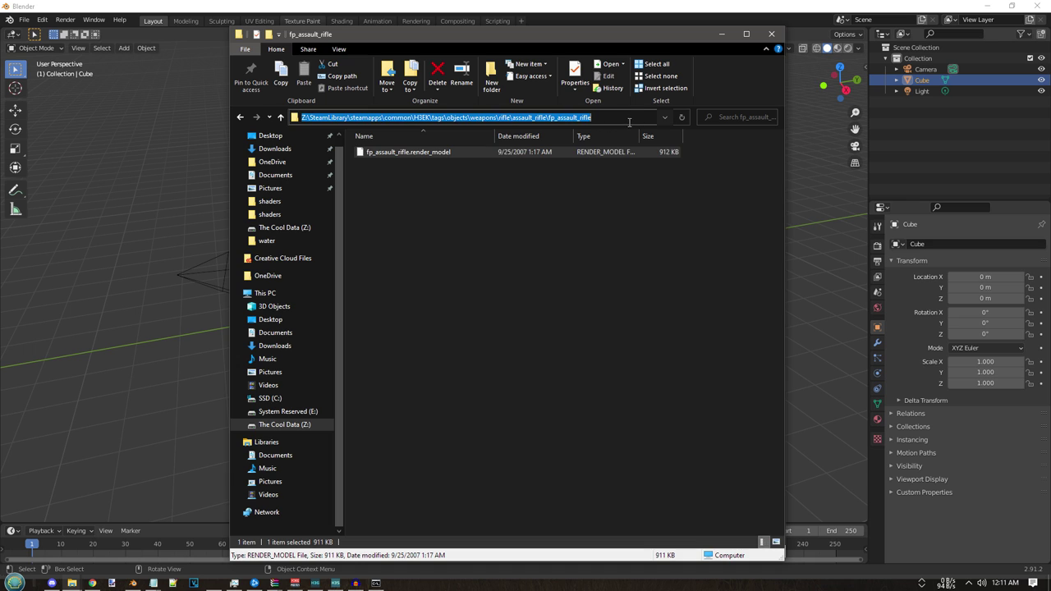
pyautogui.moveTo(630, 120); pyautogui.dragTo(447, 144)
pyautogui.hotkey('ctrl', 'c')
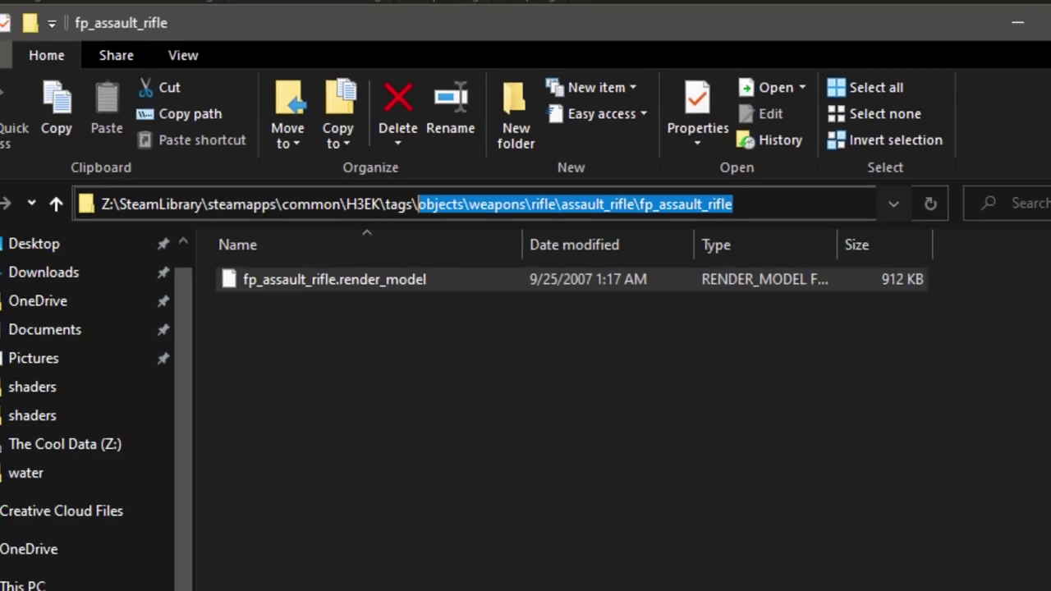
# - In the command prompt, run tool extract-render-data objects\weapons\rifle\assault_rifle\fp_assault_rifle\fp_assault_rifle
pyautogui.click(375, 583)
pyautogui.moveTo(368, 584)
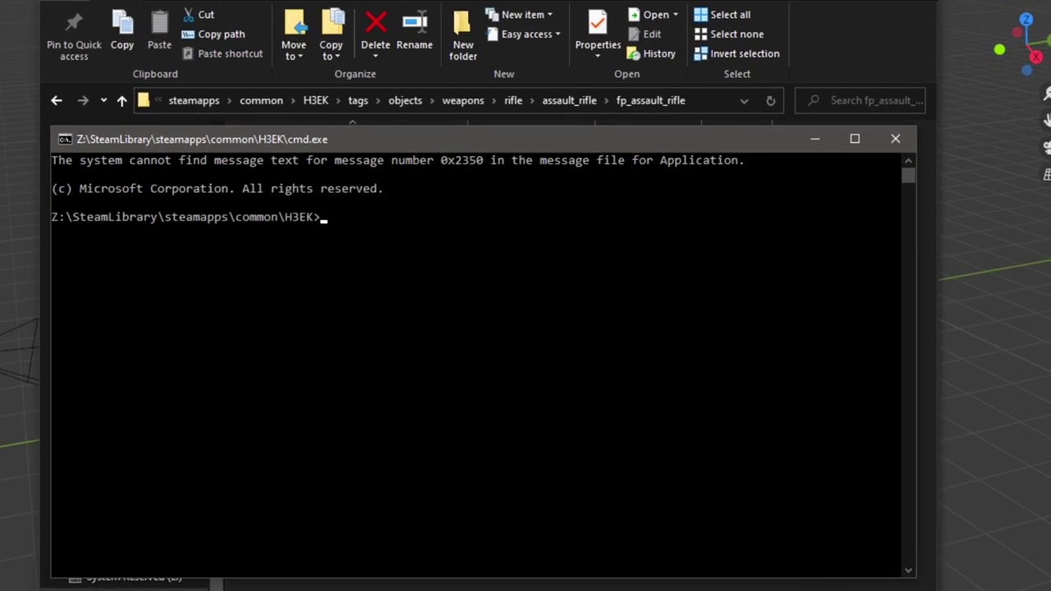
pyautogui.write('tool ')
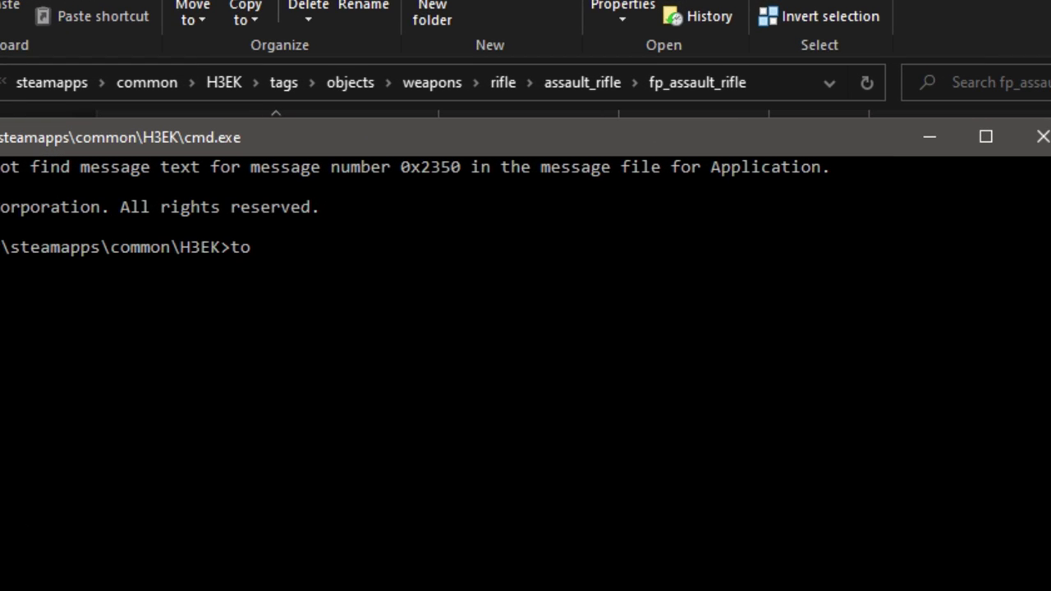
pyautogui.write('extract-render')
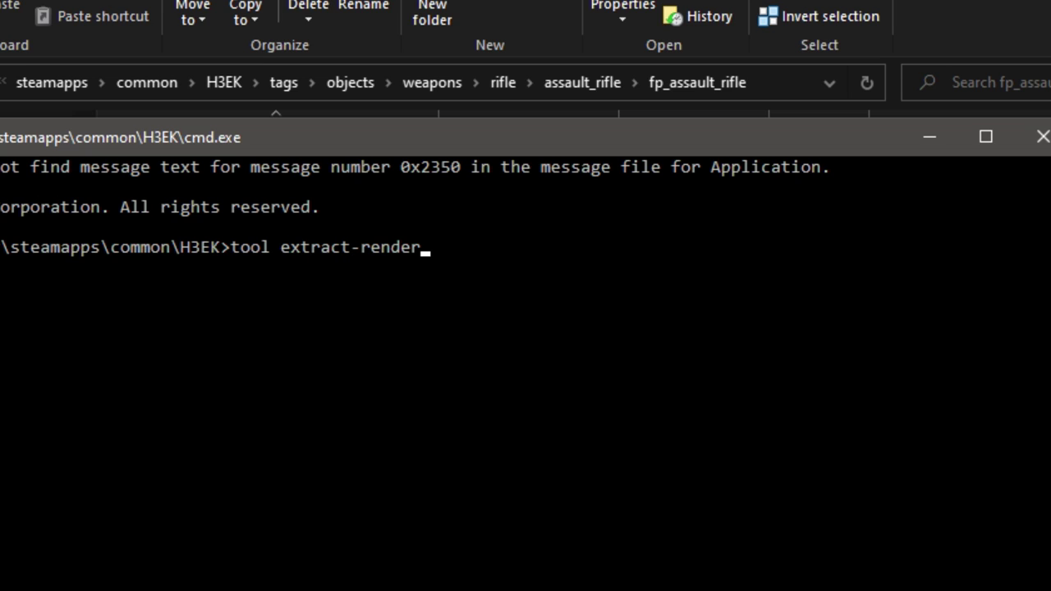
pyautogui.write('-data')
pyautogui.rightClick(488, 246)
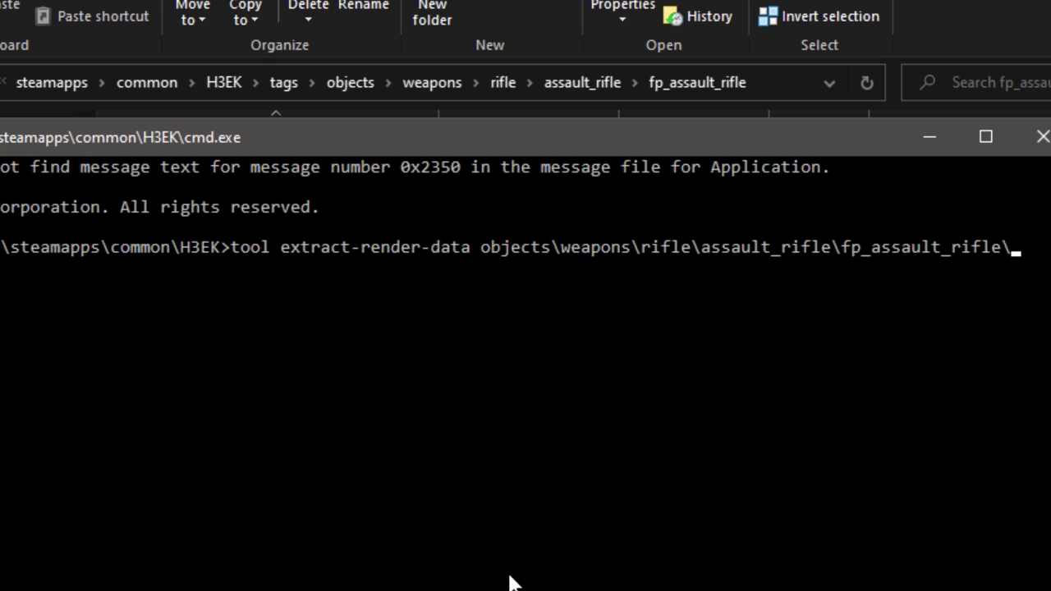
pyautogui.write('fp')
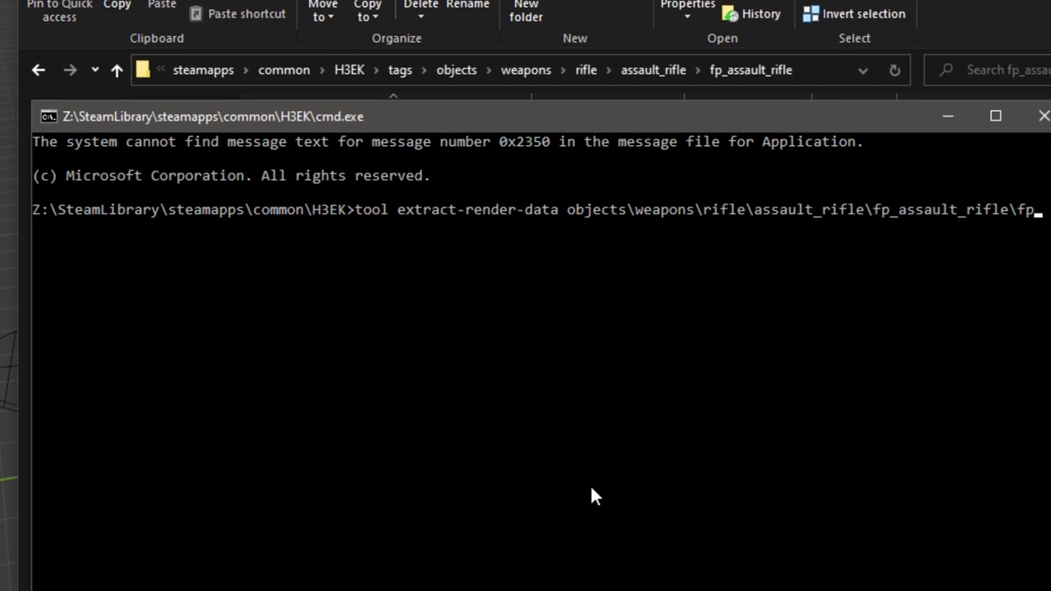
pyautogui.write('_assault_rifle')
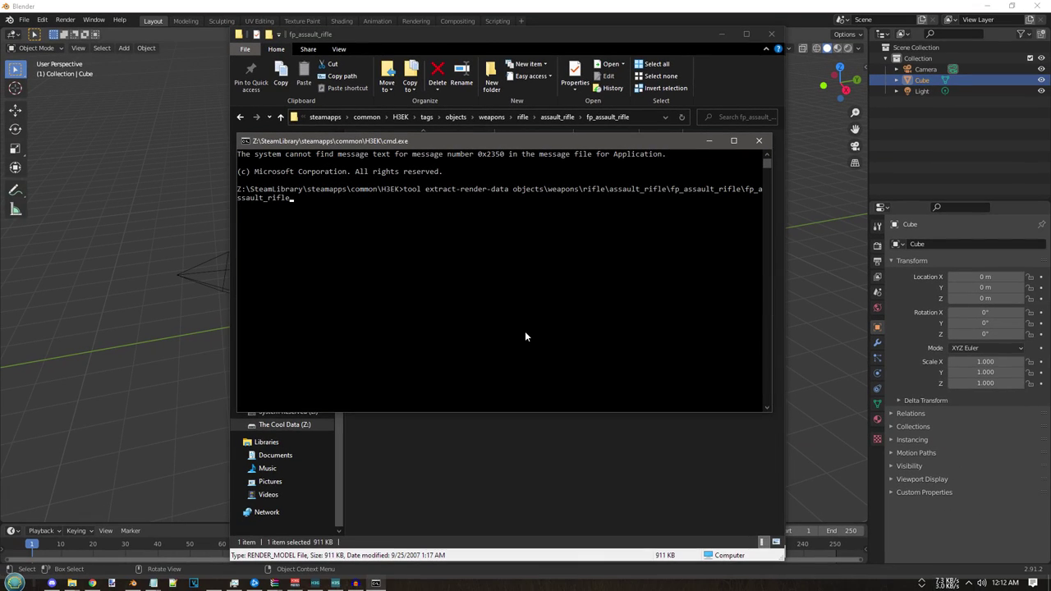
pyautogui.press('Return')
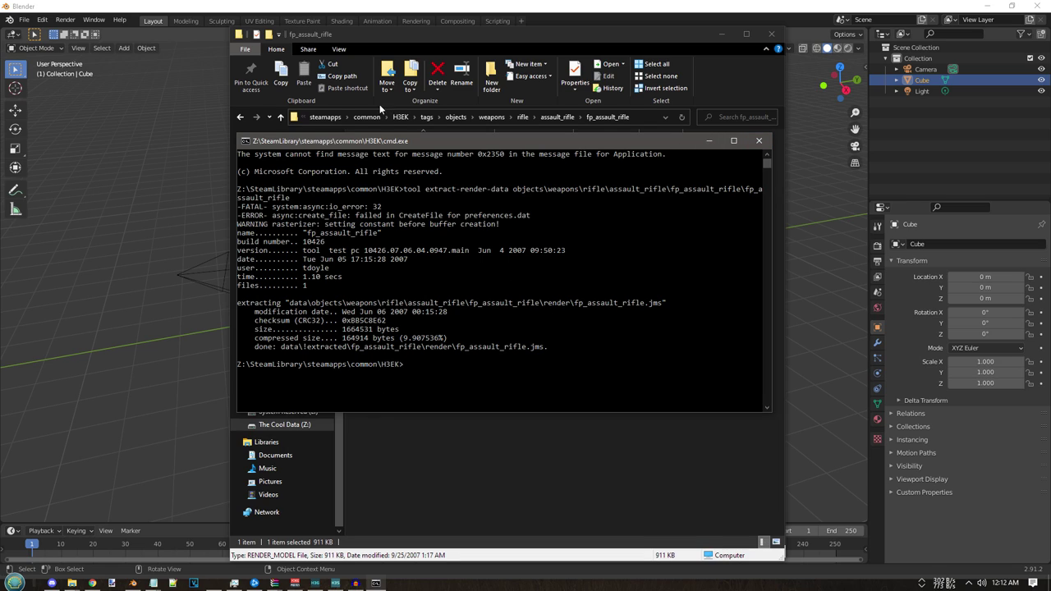
# - Move the command prompt window higher, recall the last extraction command and erase its tag path, keeping tool extract-render-data
pyautogui.moveTo(433, 142); pyautogui.dragTo(438, 109)
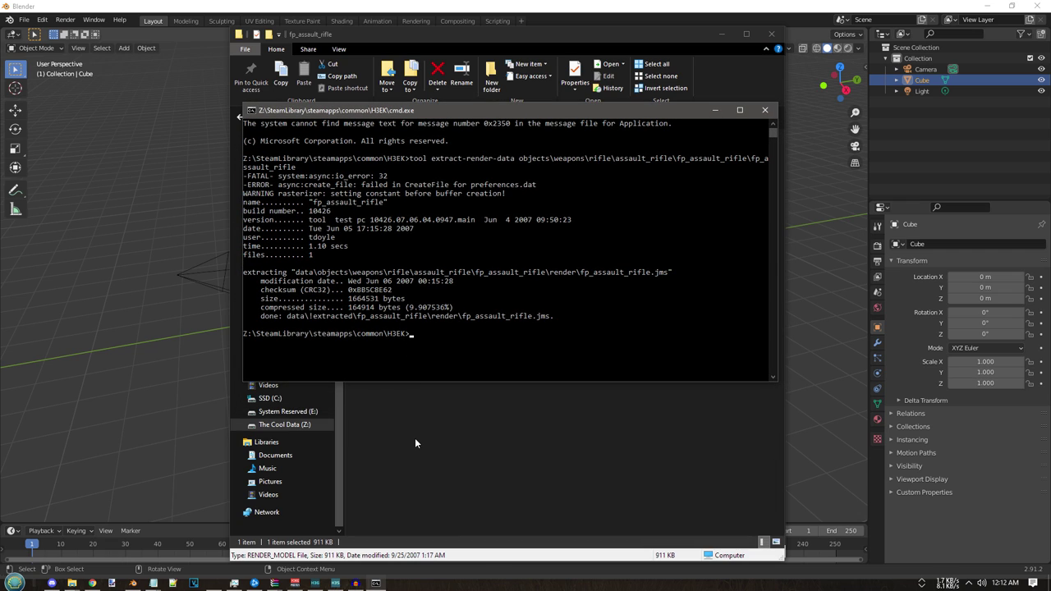
pyautogui.press('Up')
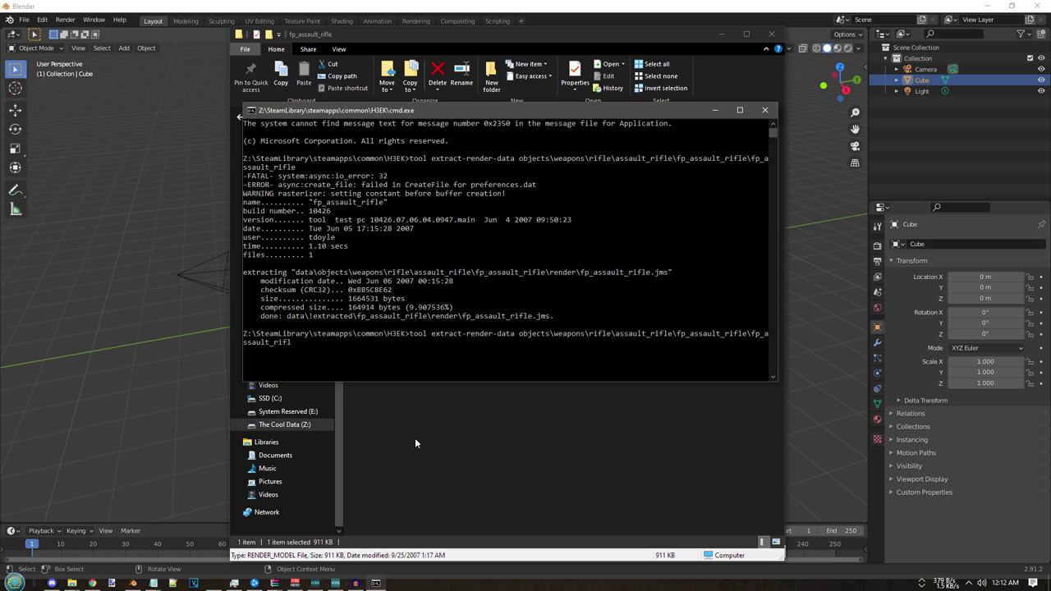
pyautogui.press('BackSpace')
pyautogui.press('BackSpace')
pyautogui.press('BackSpace')
pyautogui.press('BackSpace')
pyautogui.press('BackSpace')
pyautogui.press('BackSpace')
pyautogui.press('BackSpace')
pyautogui.press('BackSpace')
pyautogui.press('BackSpace')
pyautogui.press('BackSpace')
pyautogui.press('BackSpace')
pyautogui.press('BackSpace')
pyautogui.press('BackSpace')
pyautogui.press('BackSpace')
pyautogui.press('BackSpace')
pyautogui.press('BackSpace')
pyautogui.press('BackSpace')
pyautogui.press('BackSpace')
pyautogui.press('BackSpace')
pyautogui.press('BackSpace')
pyautogui.press('BackSpace')
pyautogui.press('BackSpace')
pyautogui.press('BackSpace')
pyautogui.press('BackSpace')
pyautogui.press('BackSpace')
pyautogui.press('BackSpace')
pyautogui.press('BackSpace')
pyautogui.press('BackSpace')
pyautogui.press('BackSpace')
pyautogui.press('BackSpace')
pyautogui.press('BackSpace')
pyautogui.press('BackSpace')
pyautogui.press('BackSpace')
pyautogui.press('BackSpace')
pyautogui.press('BackSpace')
pyautogui.press('BackSpace')
pyautogui.press('BackSpace')
pyautogui.press('BackSpace')
pyautogui.press('BackSpace')
pyautogui.press('BackSpace')
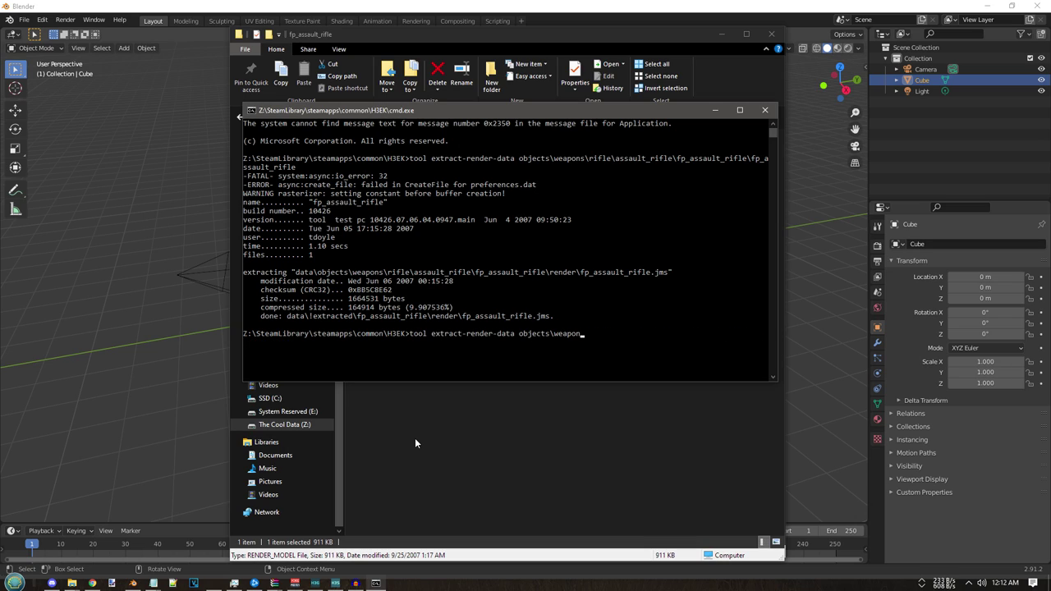
# - In File Explorer, open the H3EK folder tags\objects\characters\masterchief\fp and select fp.render_model
pyautogui.click(556, 32)
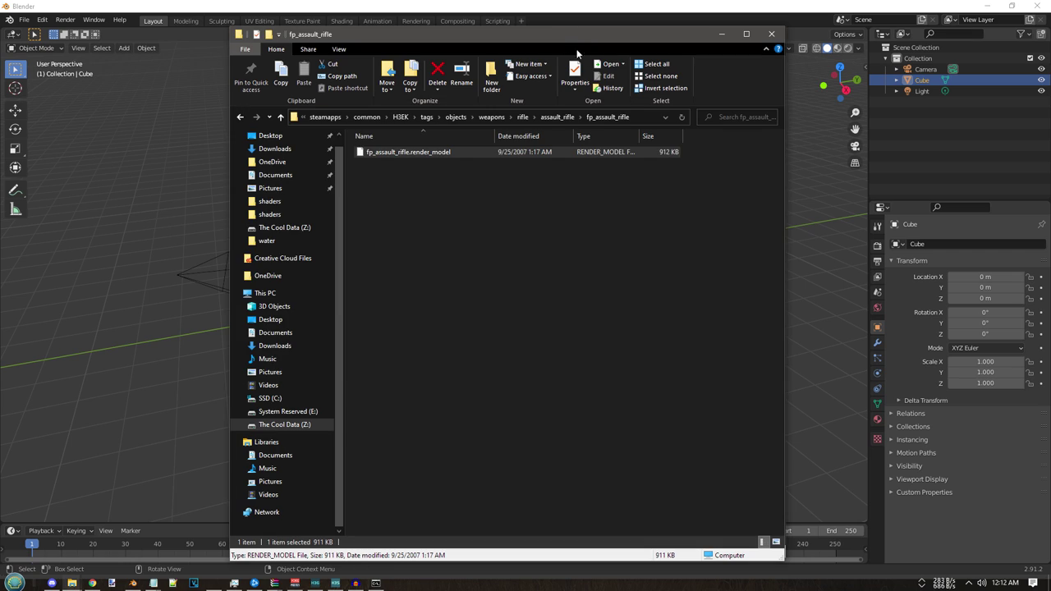
pyautogui.click(454, 118)
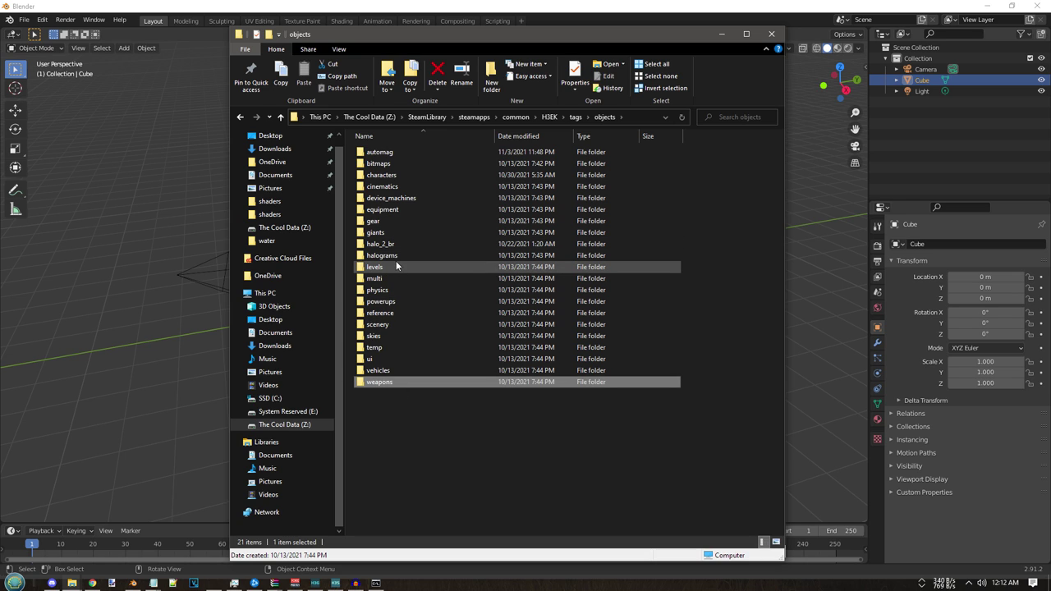
pyautogui.doubleClick(394, 178)
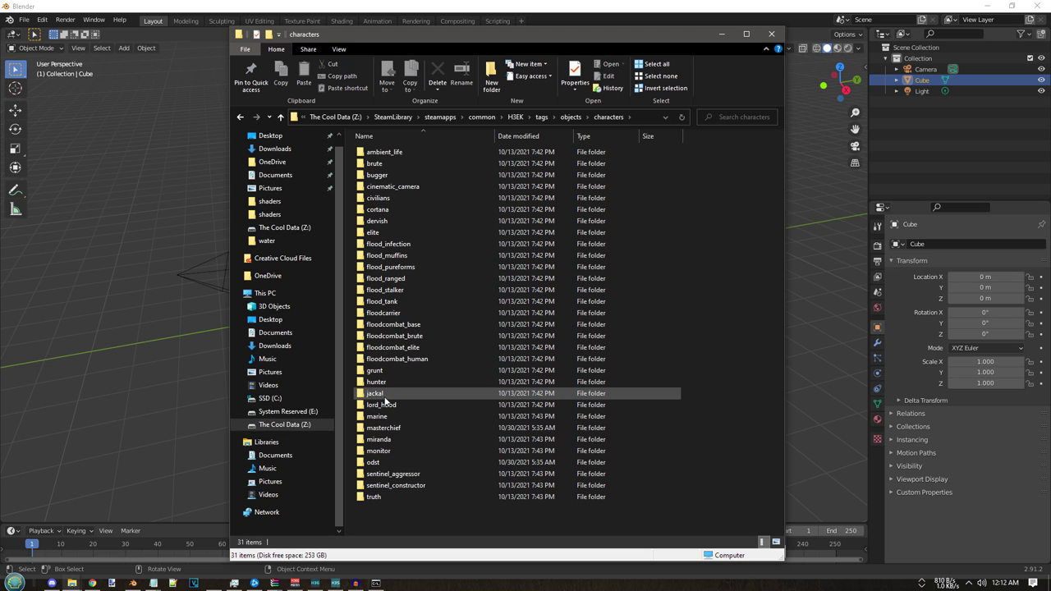
pyautogui.doubleClick(390, 428)
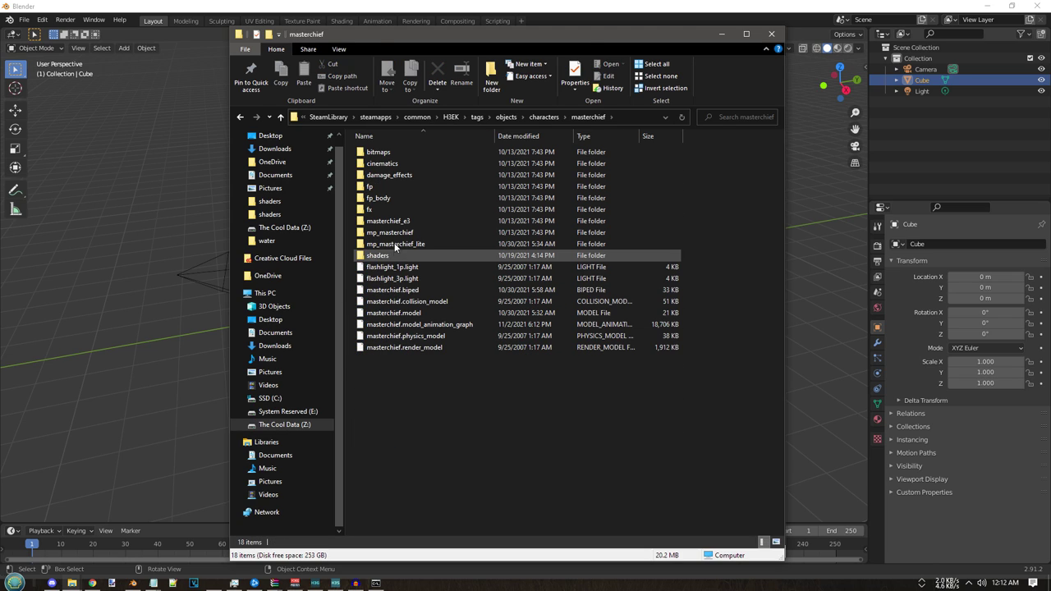
pyautogui.doubleClick(391, 190)
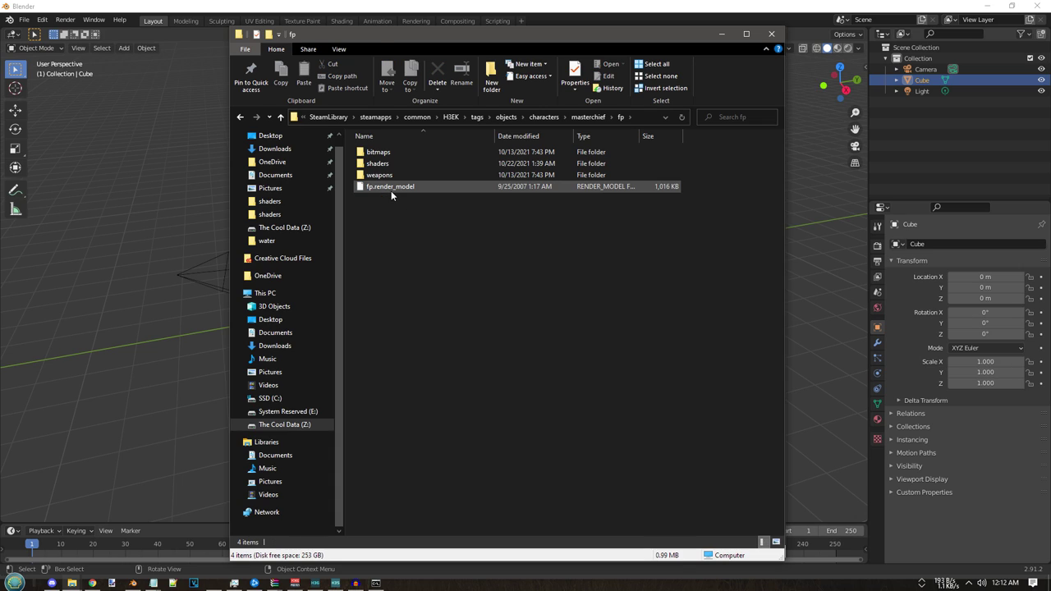
pyautogui.click(391, 191)
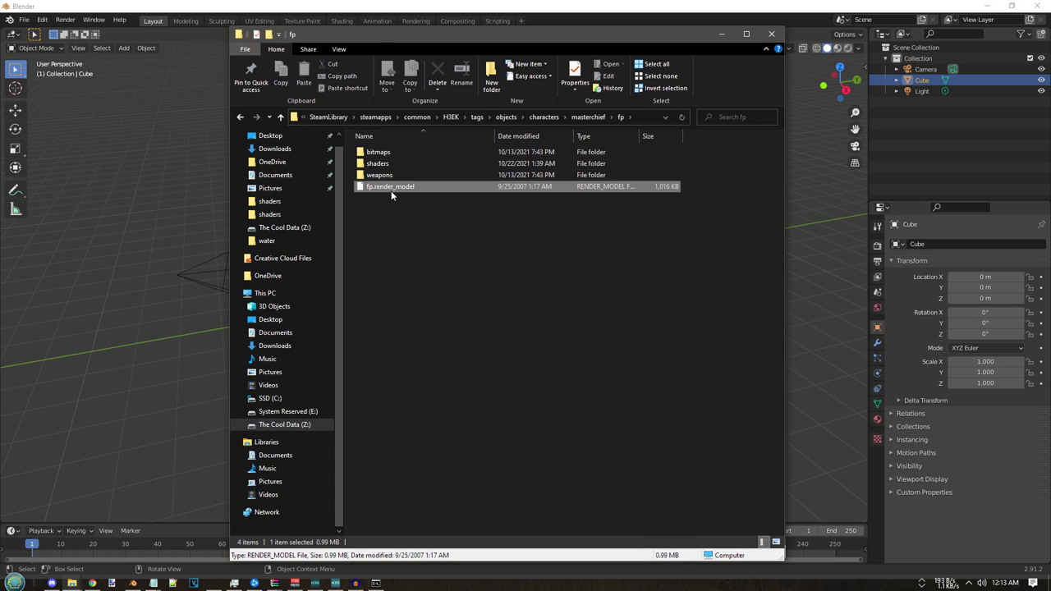
# - Copy only the part of the folder path after tags, objects\characters\masterchief\fp
pyautogui.click(643, 116)
pyautogui.moveTo(546, 117); pyautogui.dragTo(445, 146)
pyautogui.hotkey('ctrl', 'c')
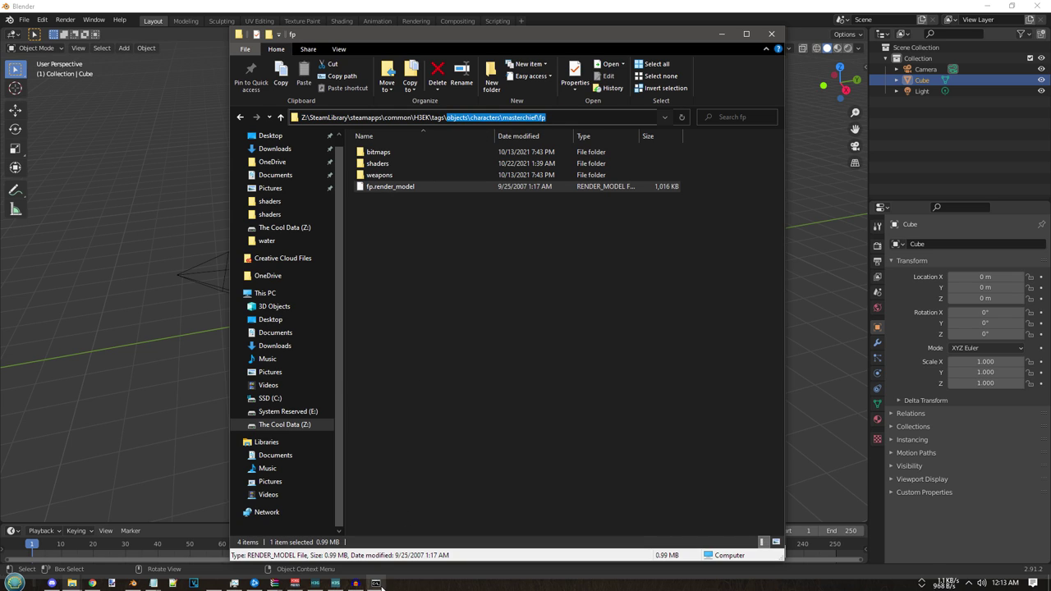
# - In the command prompt, complete and run tool extract-render-data objects\characters\masterchief\fp\fp
pyautogui.click(376, 583)
pyautogui.rightClick(526, 339)
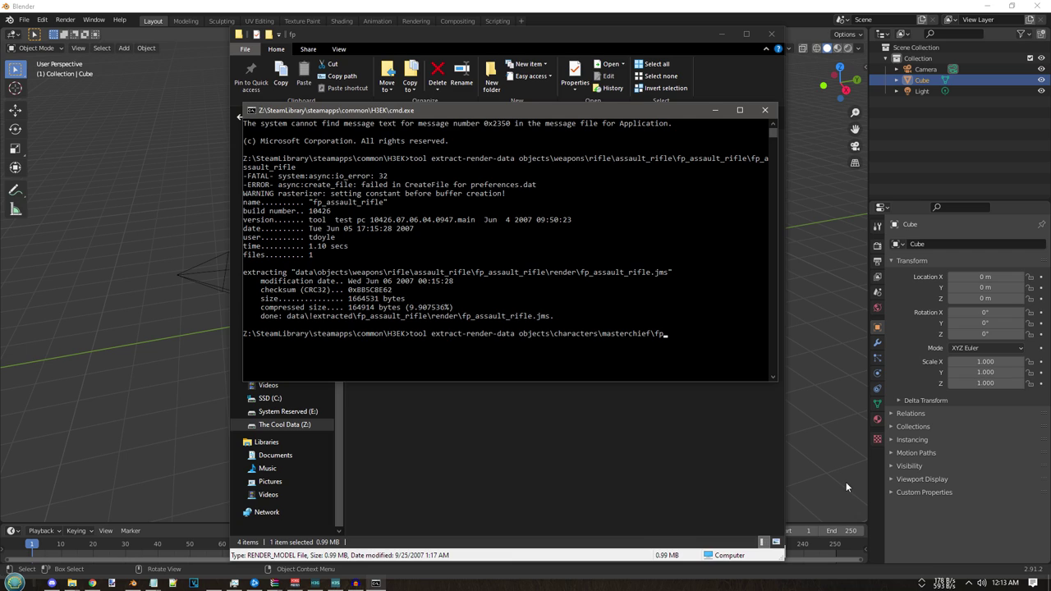
pyautogui.write('\\fp')
pyautogui.press('Return')
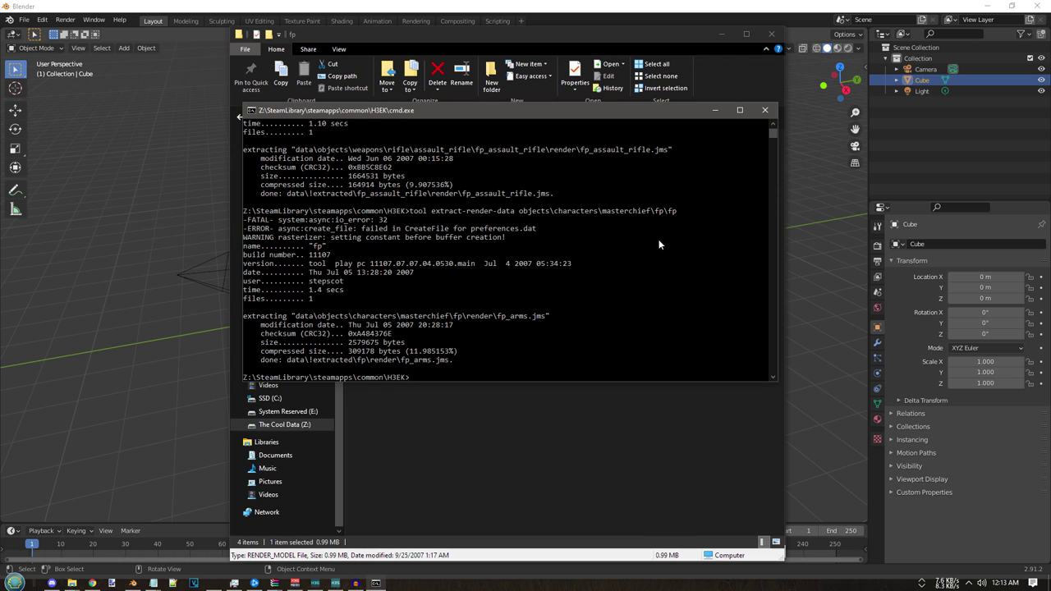
# - Minimize the command prompt and File Explorer windows to reach Blender, and delete the default camera, cube and light
pyautogui.click(715, 108)
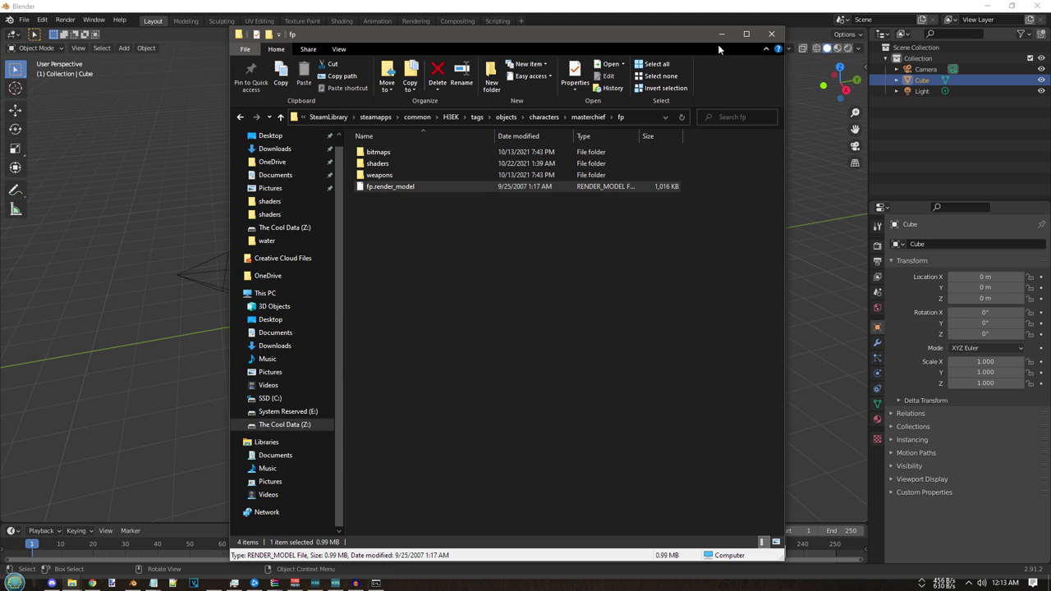
pyautogui.click(721, 40)
pyautogui.click(722, 34)
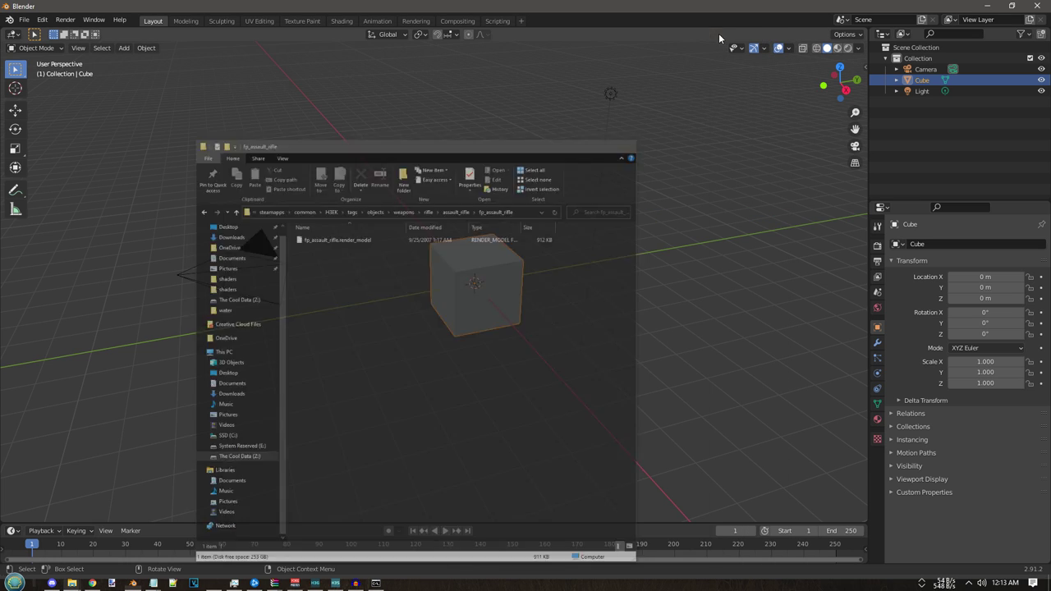
pyautogui.moveTo(781, 449); pyautogui.dragTo(95, 57)
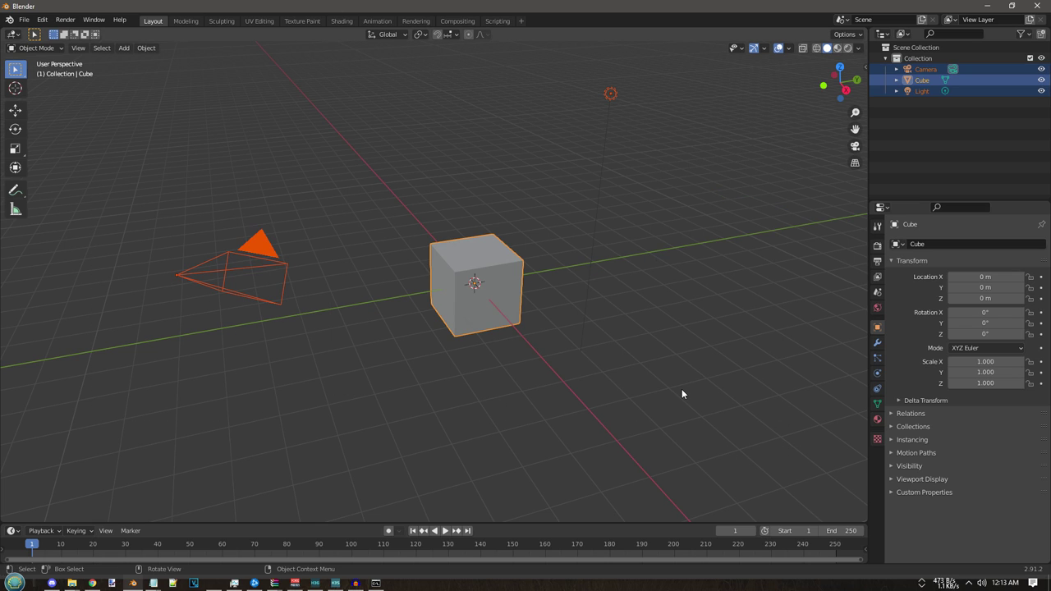
pyautogui.press('Delete')
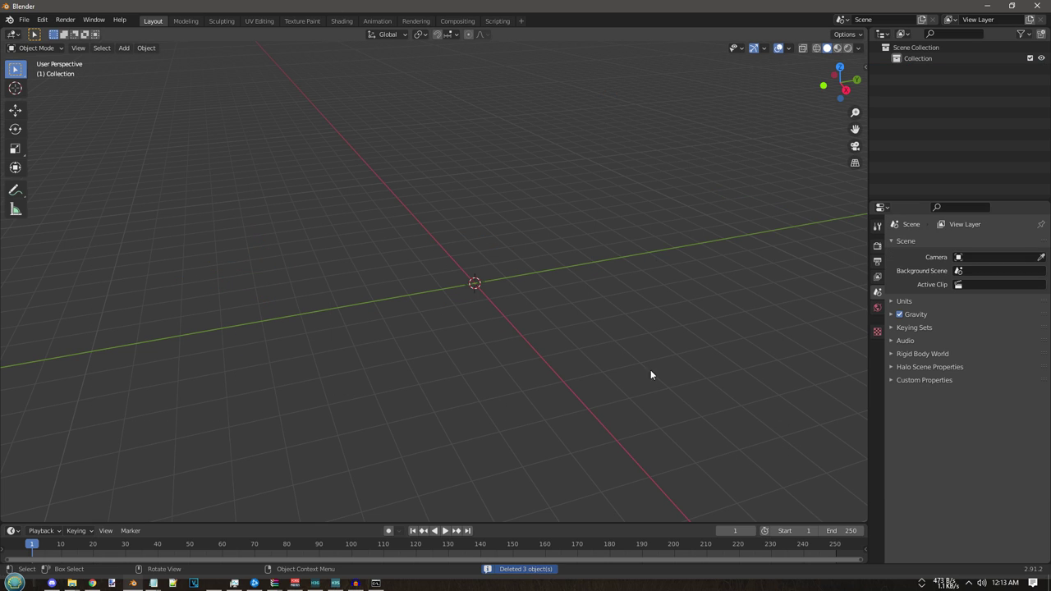
# - Import fp_assault_rifle.jms as a Halo Jointed Model Skeleton from H3EK\data\!extracted\fp_assault_rifle\render
pyautogui.click(25, 22)
pyautogui.moveTo(57, 167)
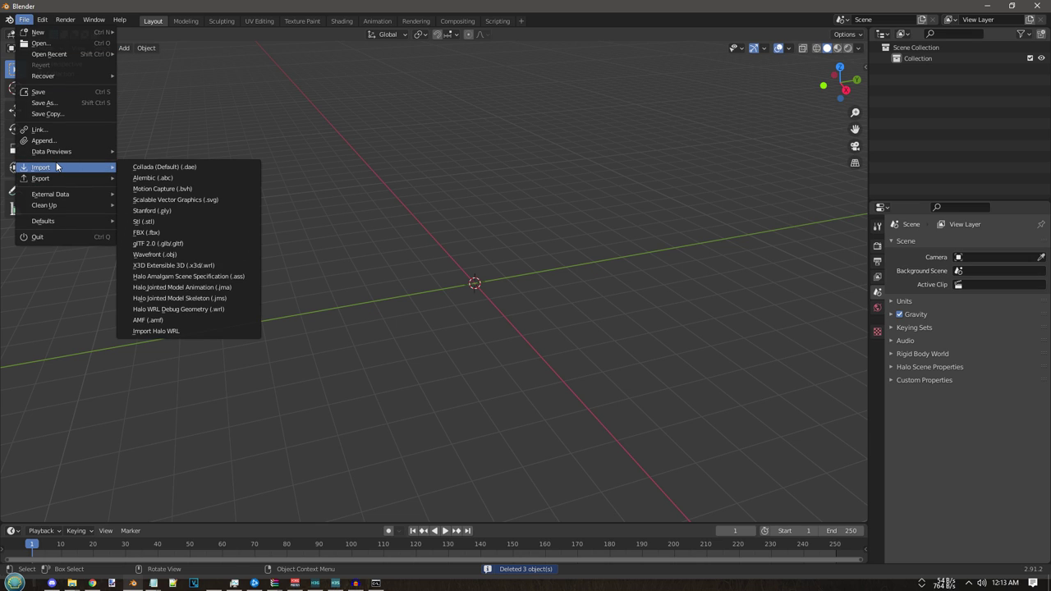
pyautogui.click(218, 298)
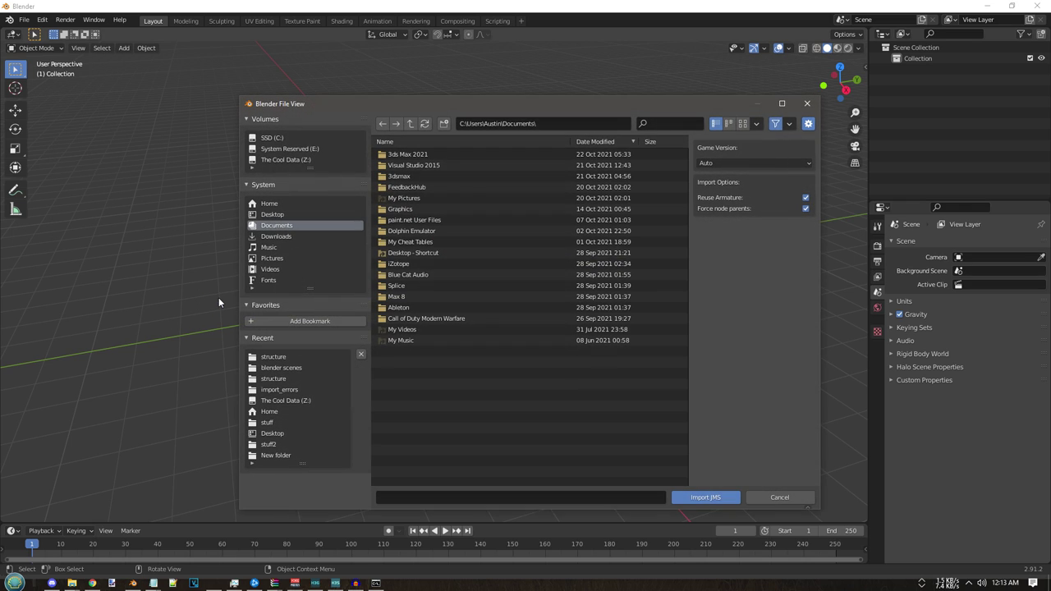
pyautogui.click(276, 359)
pyautogui.click(411, 123)
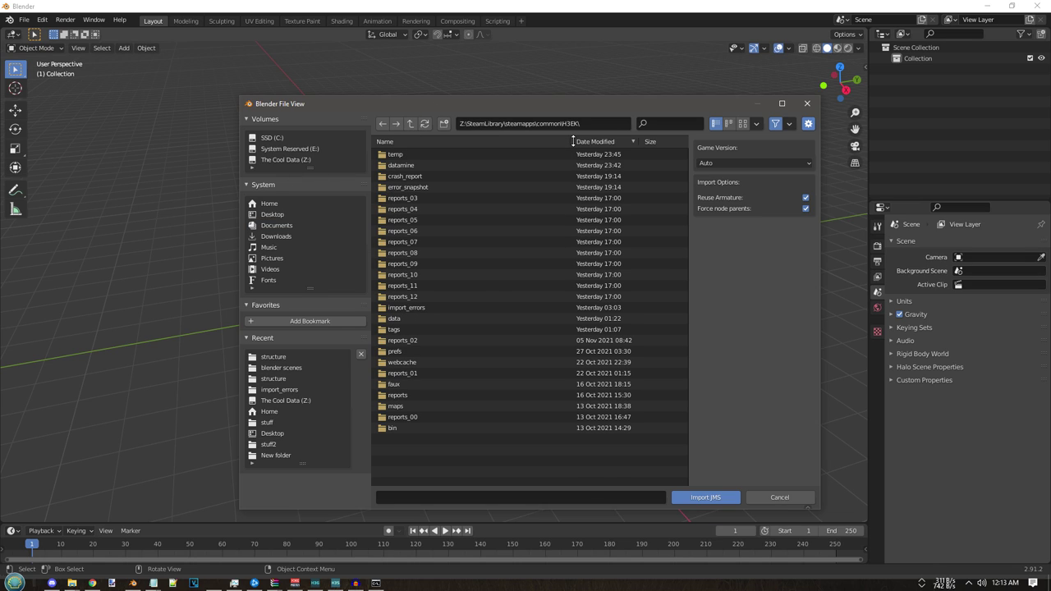
pyautogui.doubleClick(436, 319)
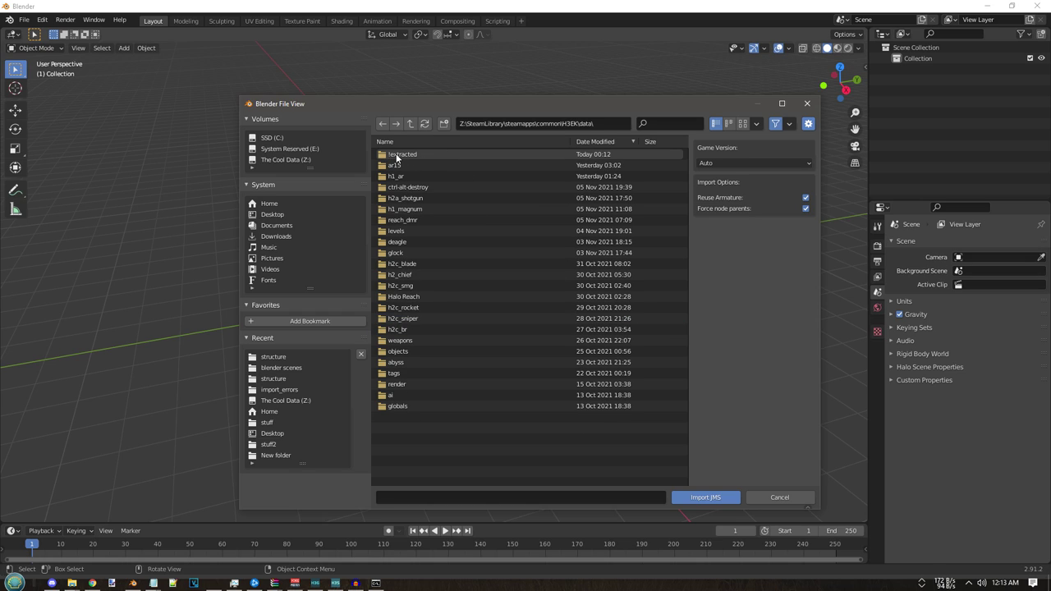
pyautogui.doubleClick(397, 154)
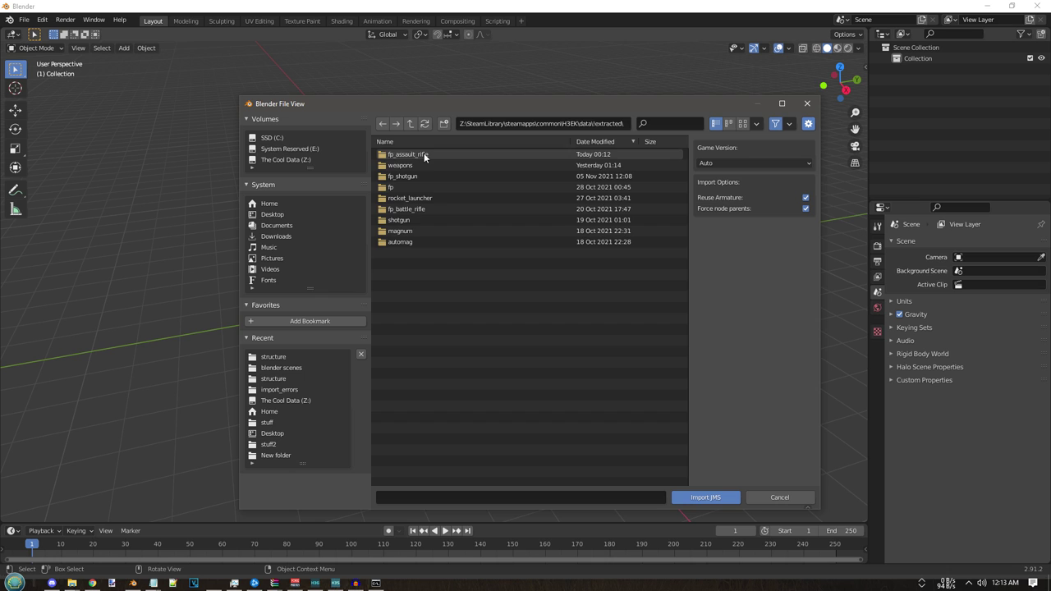
pyautogui.doubleClick(423, 154)
pyautogui.doubleClick(421, 155)
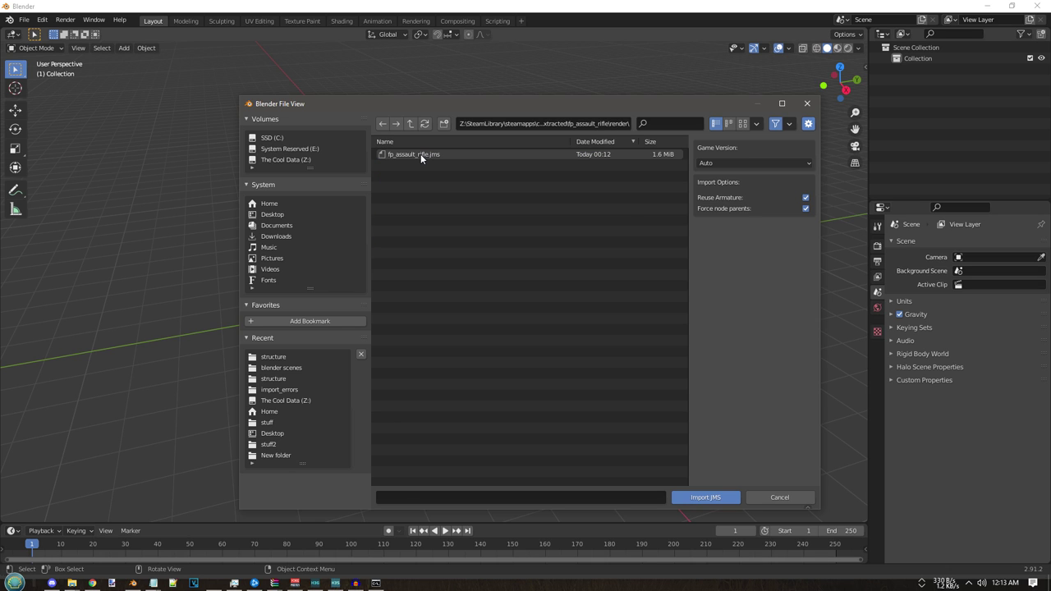
pyautogui.doubleClick(421, 155)
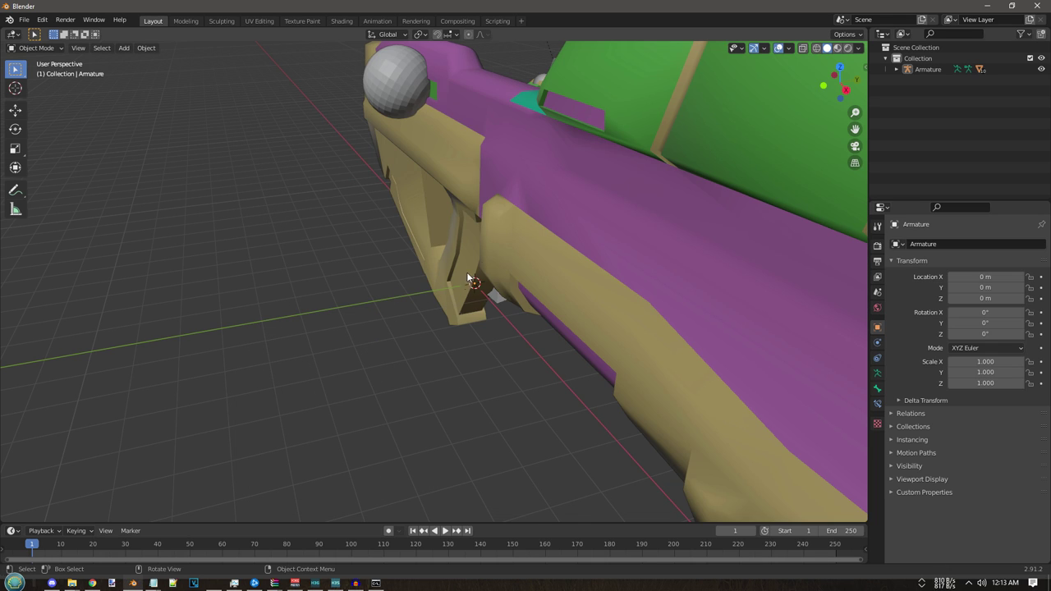
# - Import the first-person arms model fp_arms.jms as a Halo Jointed Model Skeleton from H3EK\data\!extracted\fp\render
pyautogui.moveTo(469, 276); pyautogui.dragTo(567, 431, button='middle')
pyautogui.scroll(-4, 639, 440)
pyautogui.click(24, 19)
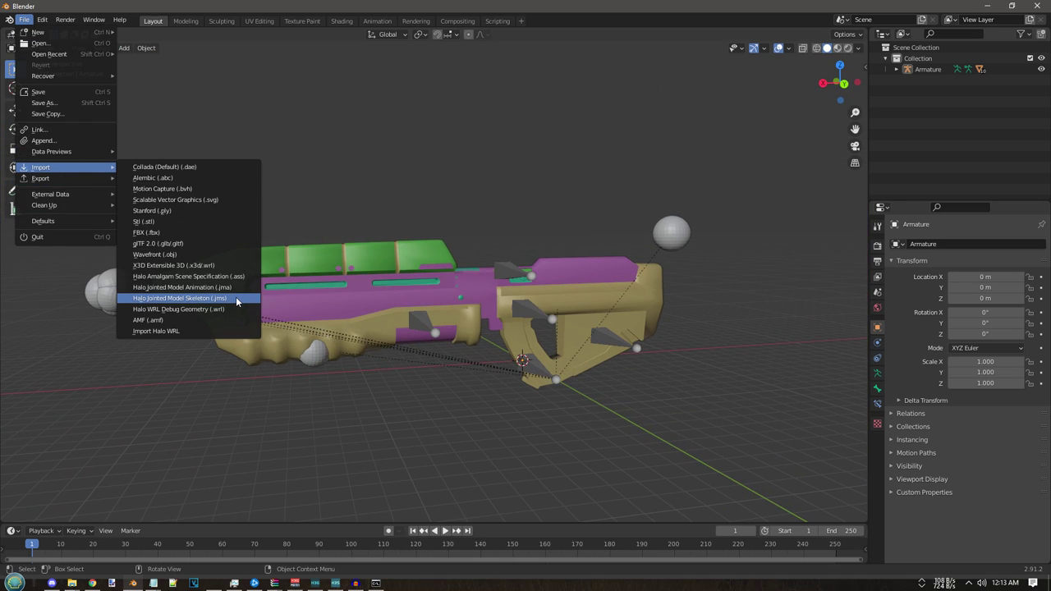
pyautogui.click(236, 297)
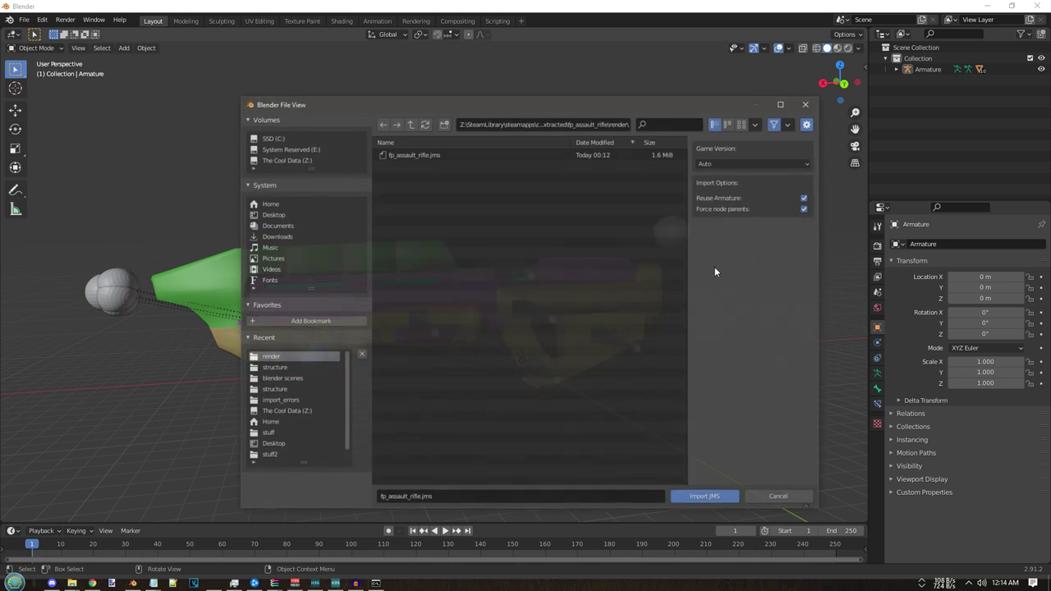
pyautogui.click(412, 125)
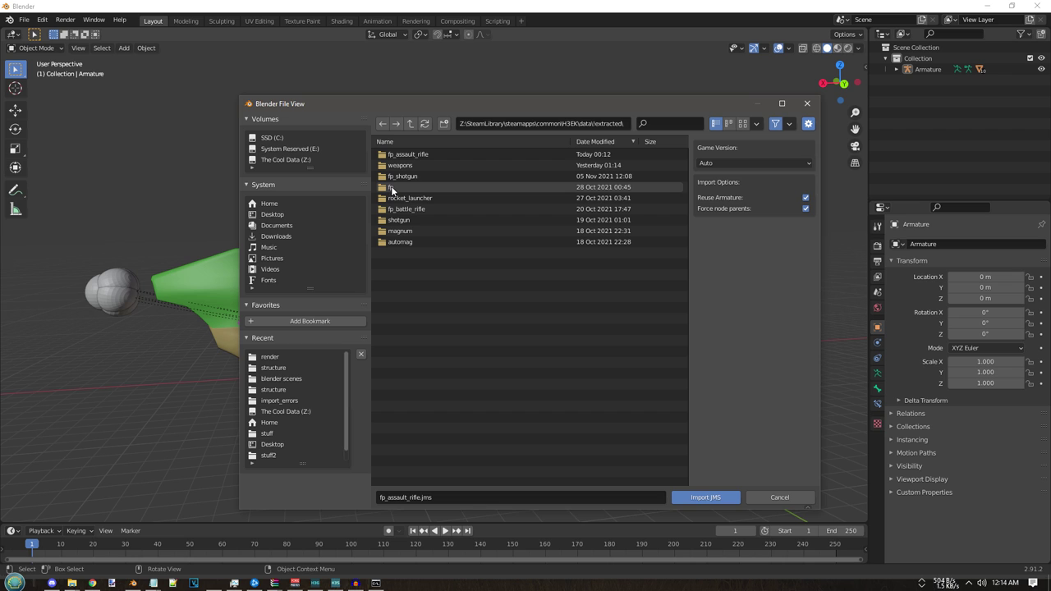
pyautogui.doubleClick(392, 188)
pyautogui.doubleClick(404, 154)
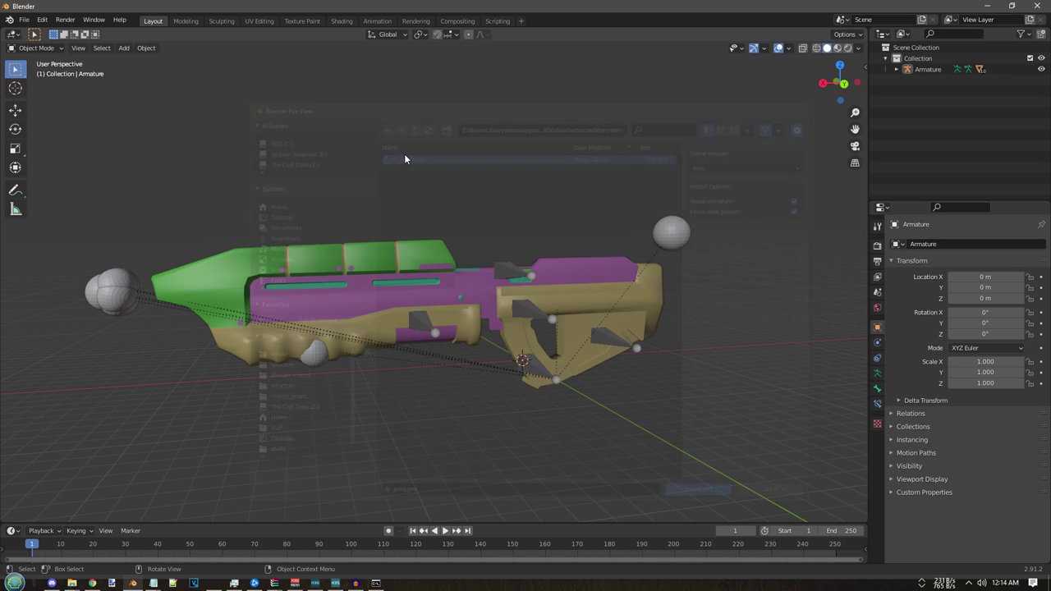
pyautogui.hotkey('ctrl', 'v')
pyautogui.moveTo(689, 375); pyautogui.dragTo(498, 352, button='middle')
pyautogui.scroll(4, 511, 340)
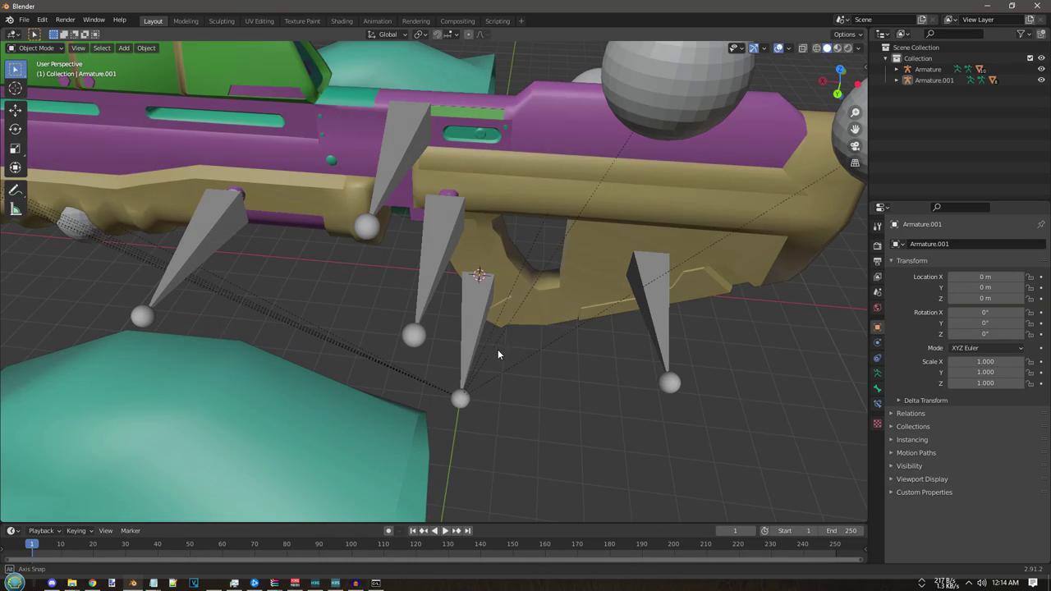
# - Examine the imported rifle and arms models together with their separate armatures from several angles
pyautogui.click(480, 306)
pyautogui.scroll(-5, 481, 310)
pyautogui.moveTo(481, 310); pyautogui.dragTo(518, 327, button='middle')
pyautogui.click(568, 419)
pyautogui.moveTo(567, 419); pyautogui.dragTo(615, 370, button='middle')
pyautogui.scroll(-1, 495, 205)
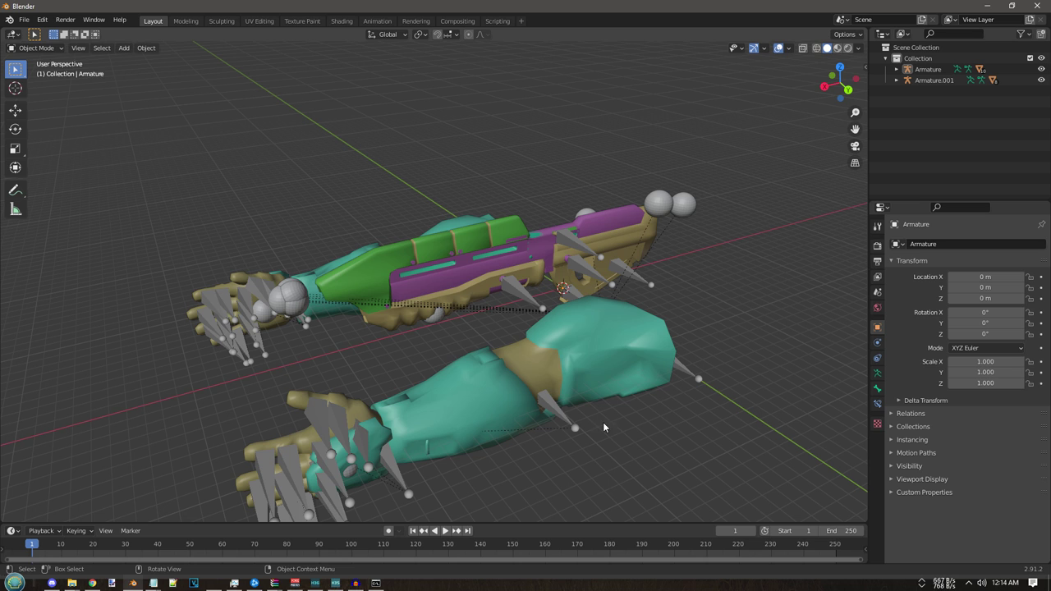
pyautogui.click(461, 288)
pyautogui.moveTo(462, 287); pyautogui.dragTo(418, 311, button='middle')
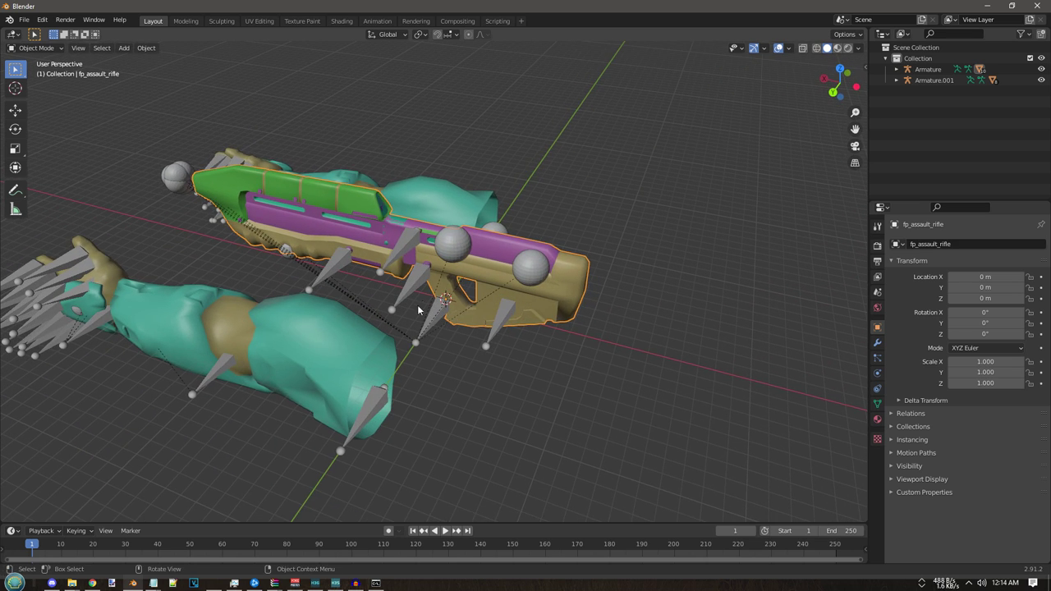
# - Select the rifle armature and add the arms armature as the active object, then join them into one armature
pyautogui.click(436, 319)
pyautogui.click(500, 319)
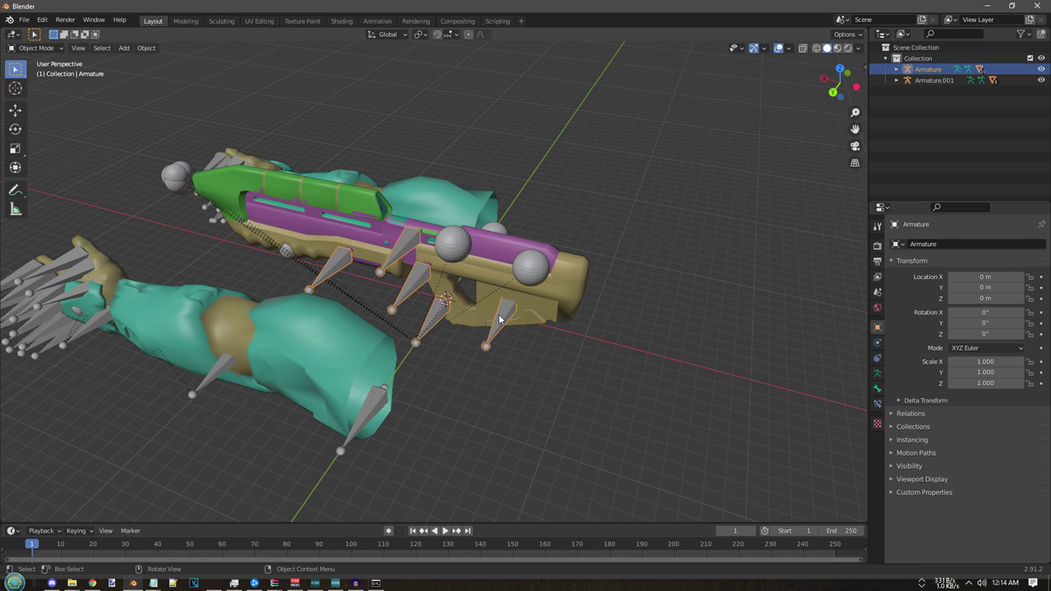
pyautogui.keyDown('shift'); pyautogui.click(365, 412); pyautogui.keyUp('shift')
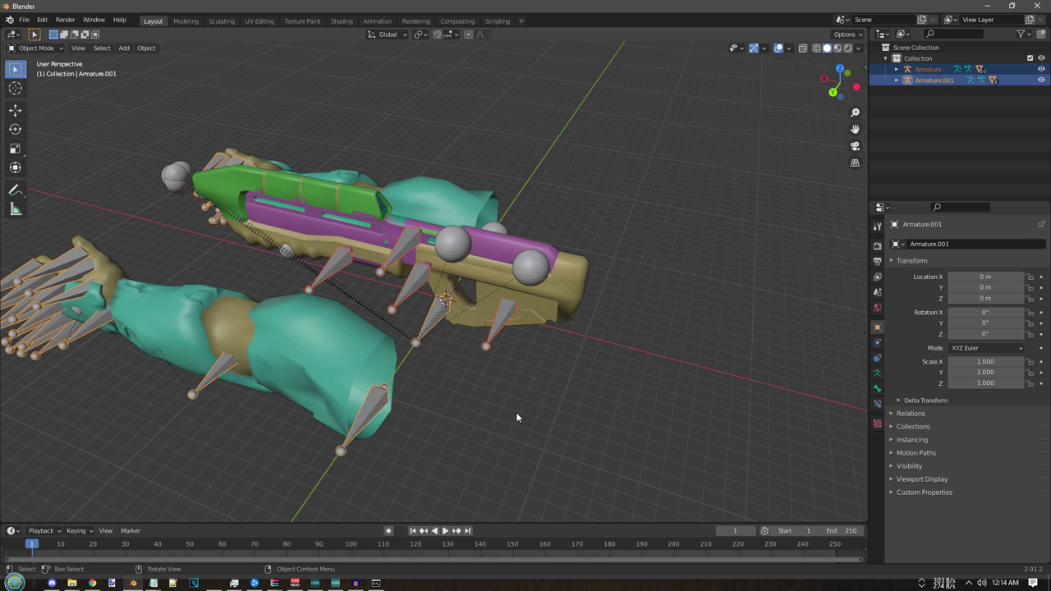
pyautogui.hotkey('ctrl', 'j')
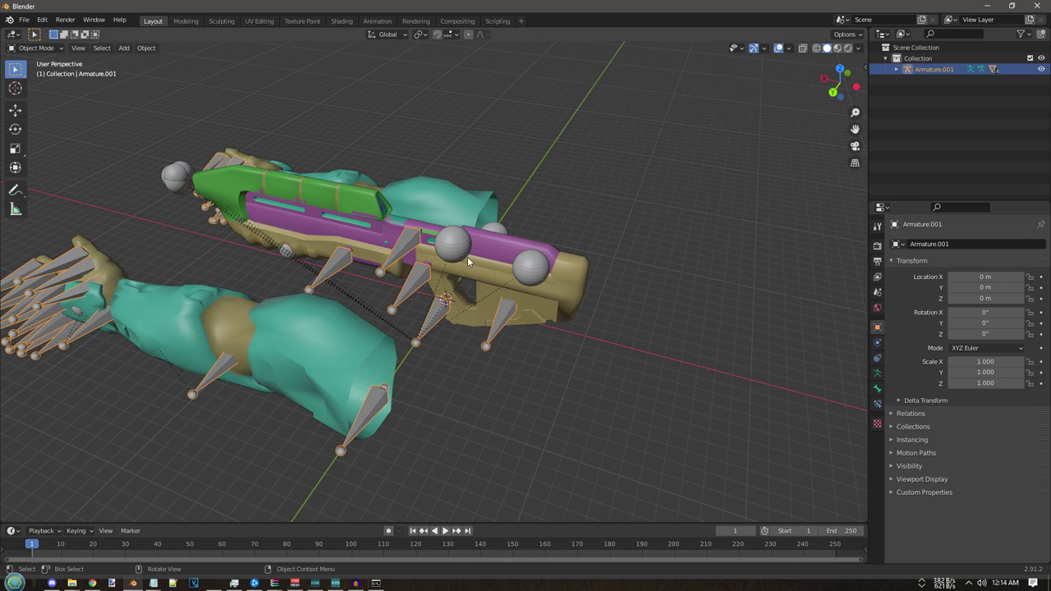
# - In Pose Mode, test-move the b_l_forearm bone vertically, undo the move and return to Object Mode
pyautogui.moveTo(491, 364); pyautogui.dragTo(436, 311, button='middle')
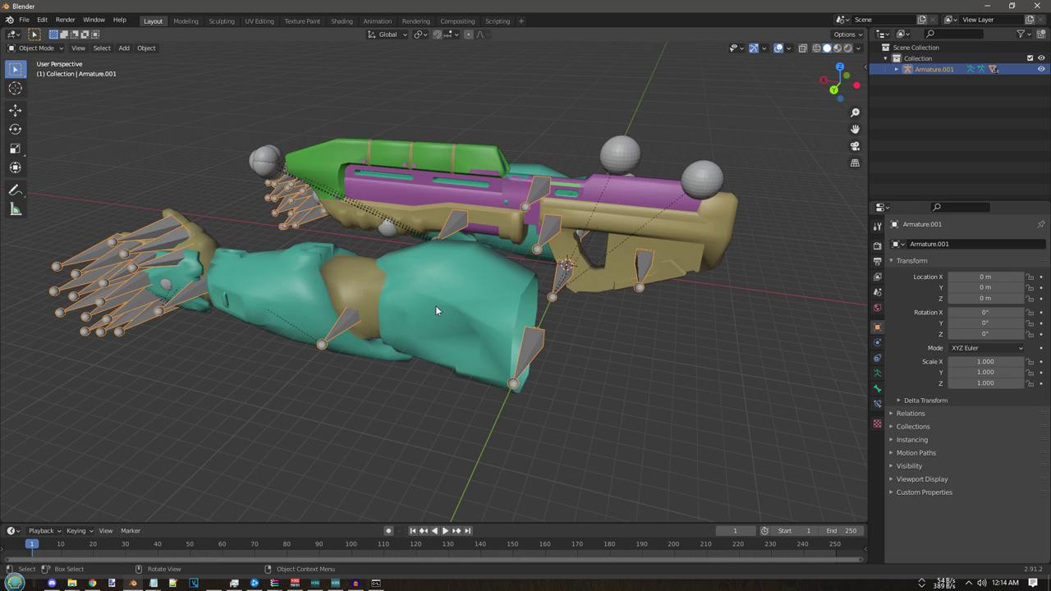
pyautogui.click(360, 307)
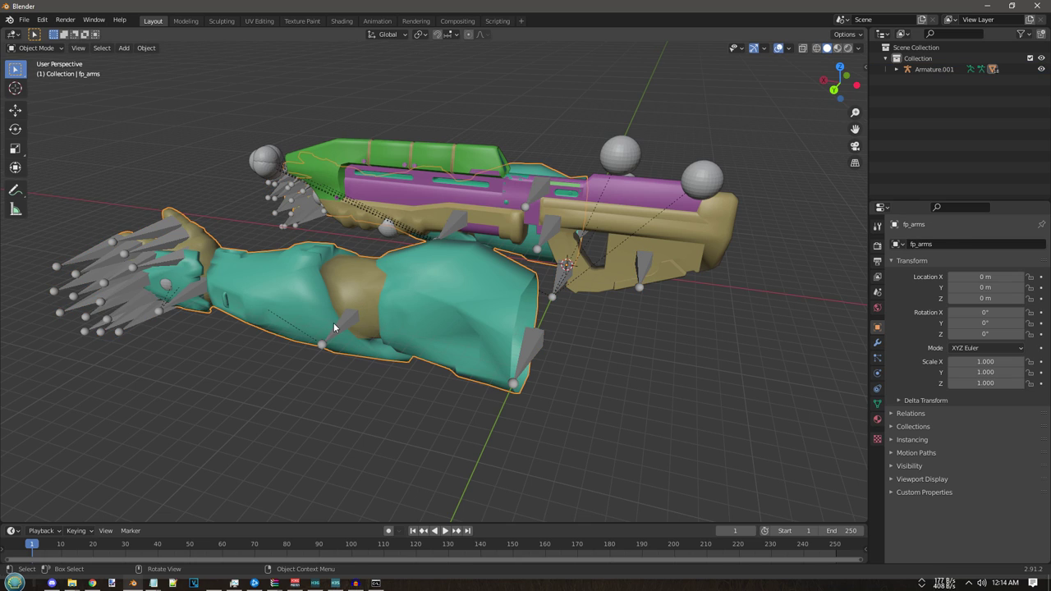
pyautogui.click(334, 325)
pyautogui.click(37, 48)
pyautogui.click(43, 86)
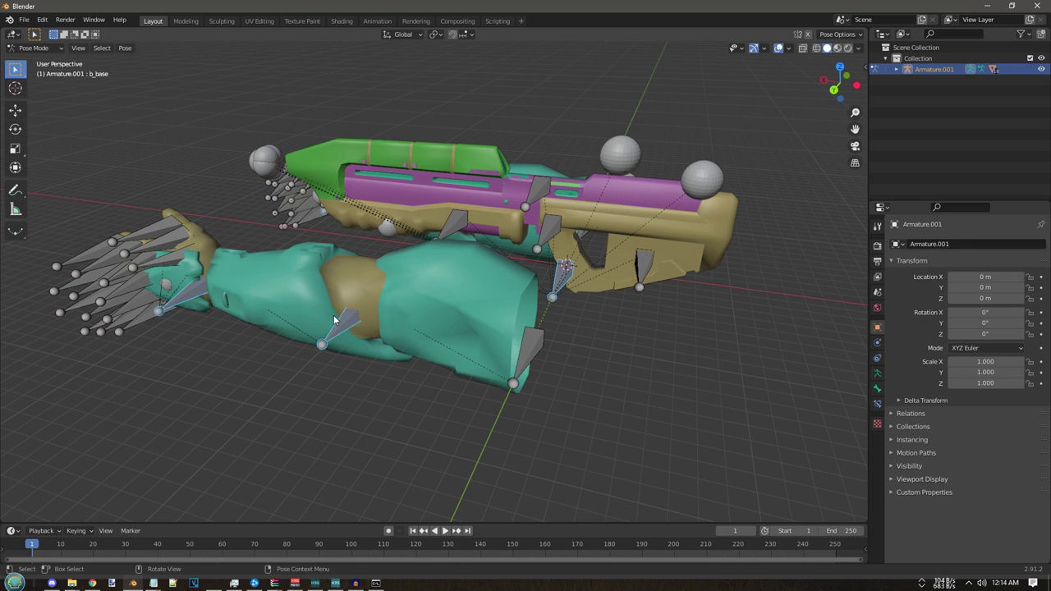
pyautogui.click(351, 319)
pyautogui.click(15, 110)
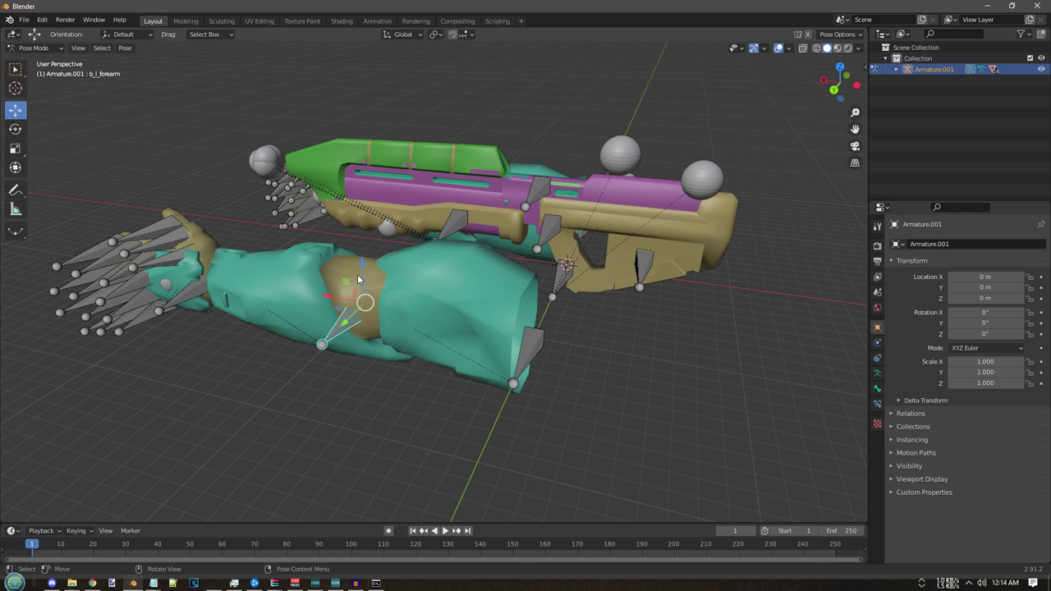
pyautogui.moveTo(357, 274)
pyautogui.mouseDown()
pyautogui.moveTo(358, 289)
pyautogui.moveTo(353, 264)
pyautogui.moveTo(354, 286)
pyautogui.mouseUp()
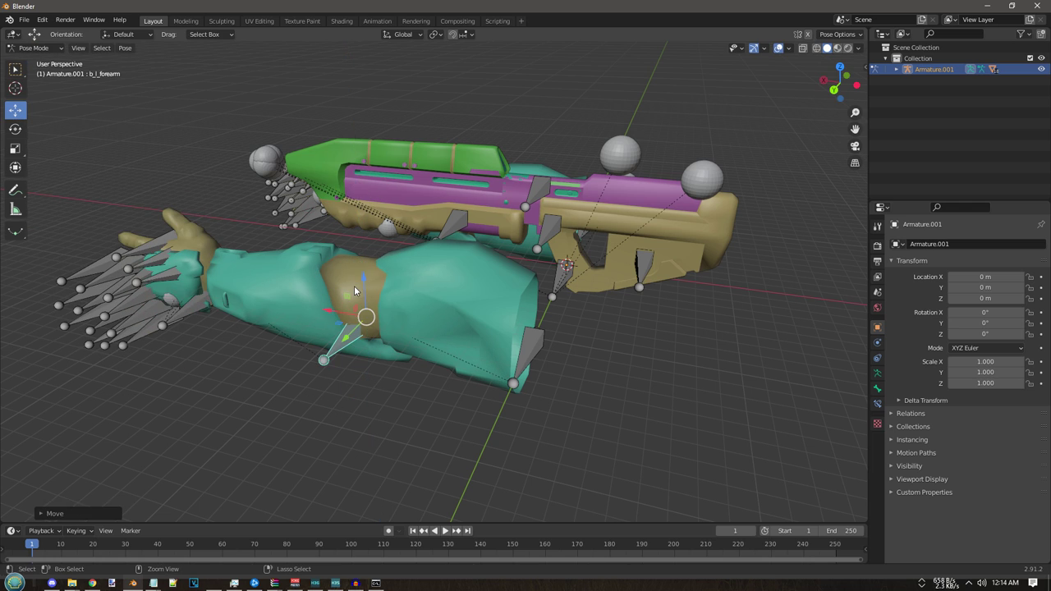
pyautogui.hotkey('ctrl', 'z')
pyautogui.click(33, 47)
pyautogui.click(37, 61)
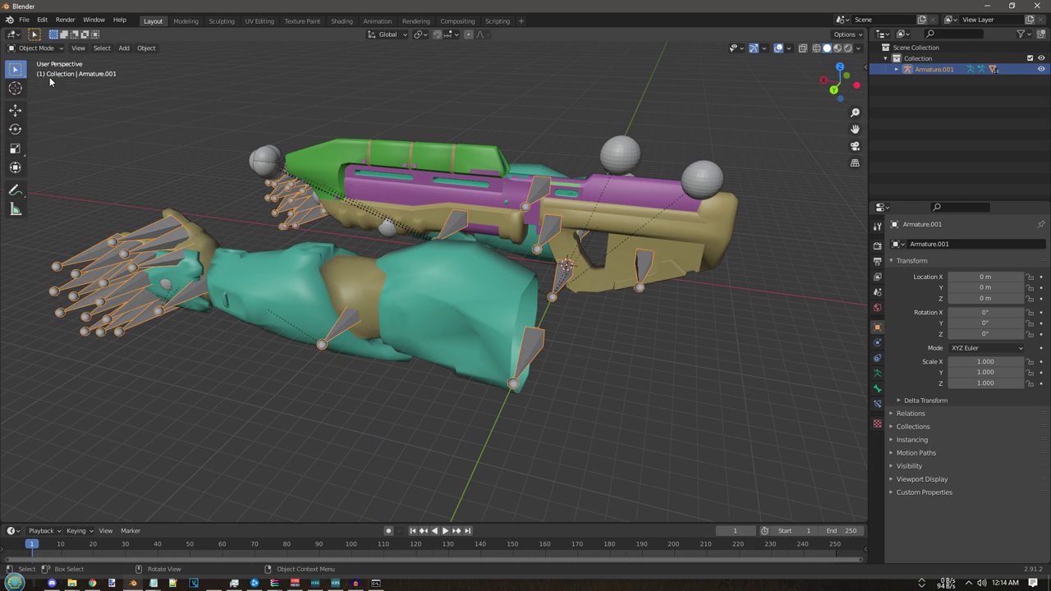
# - Parent the fp_assault_rifle mesh to the joined armature with Armature Deform
pyautogui.keyDown('shift'); pyautogui.moveTo(561, 289); pyautogui.dragTo(444, 370, button='middle'); pyautogui.keyUp('shift')
pyautogui.click(533, 312)
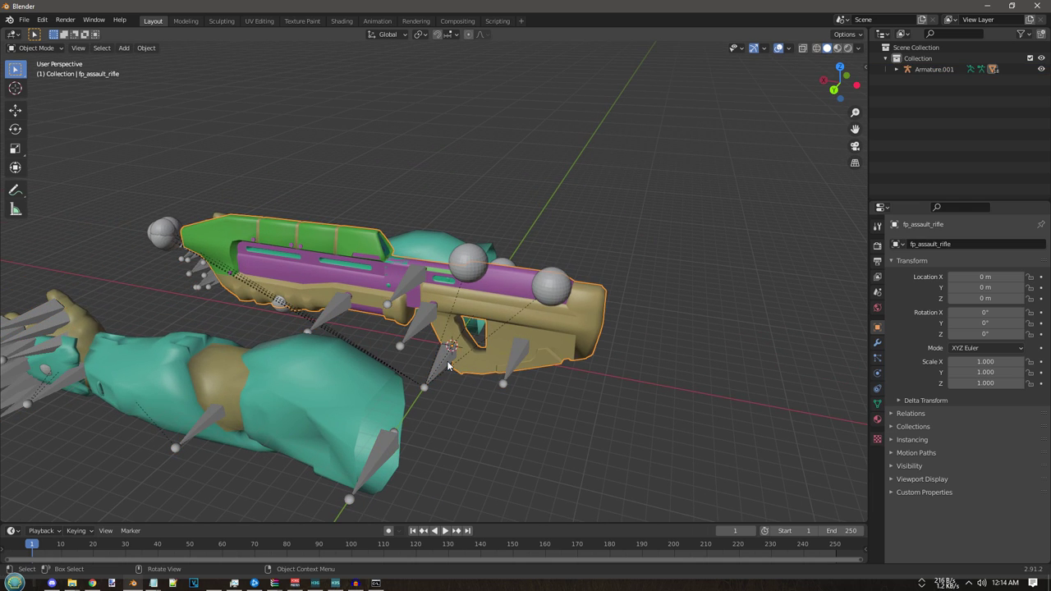
pyautogui.click(524, 353)
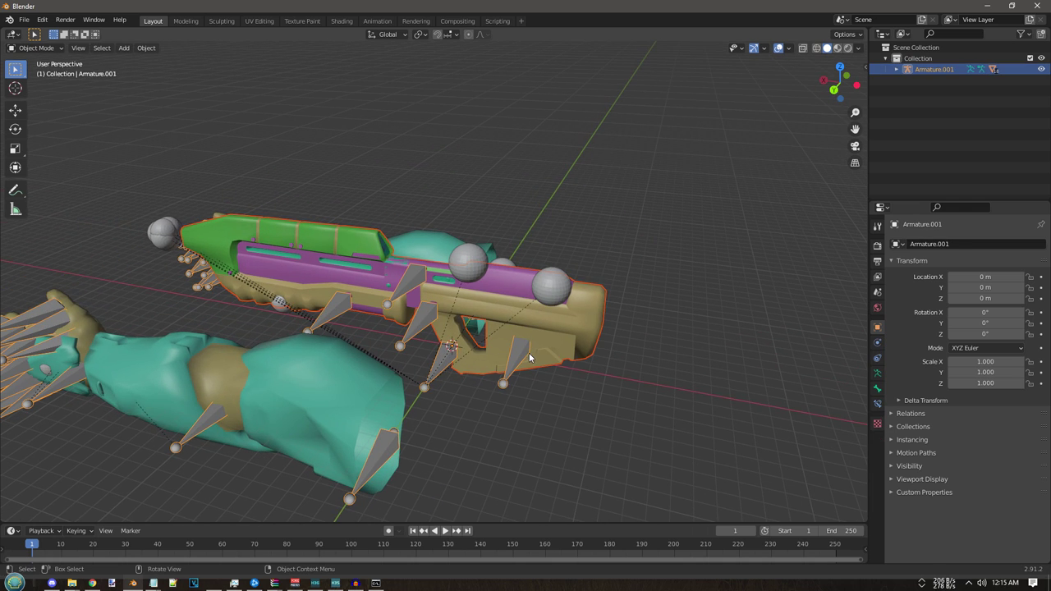
pyautogui.hotkey('ctrl', 'p')
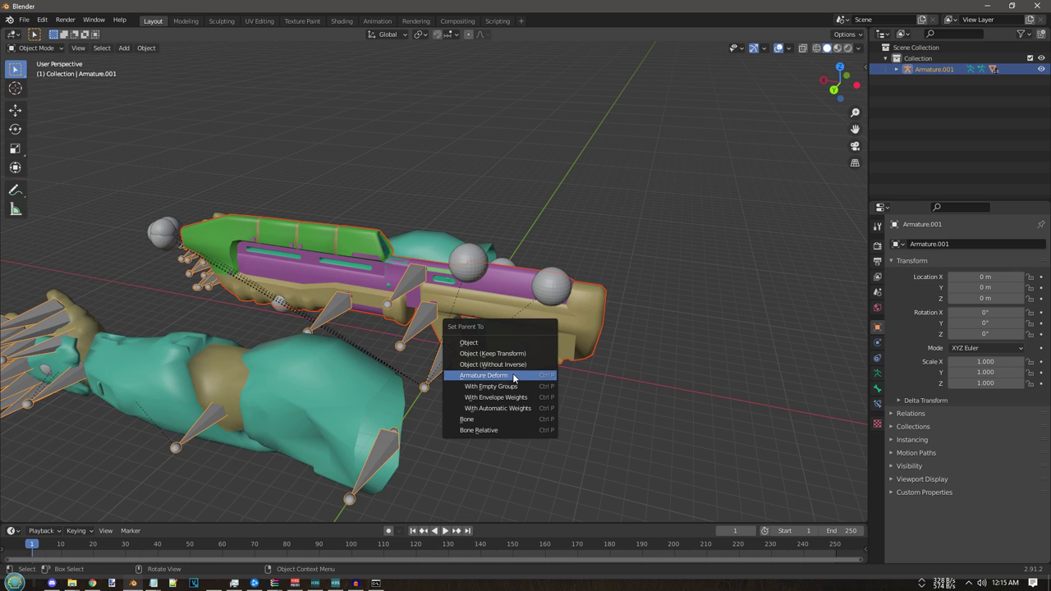
pyautogui.click(515, 376)
# - Parent the fp_arms mesh to the joined armature with Armature Deform
pyautogui.click(291, 384)
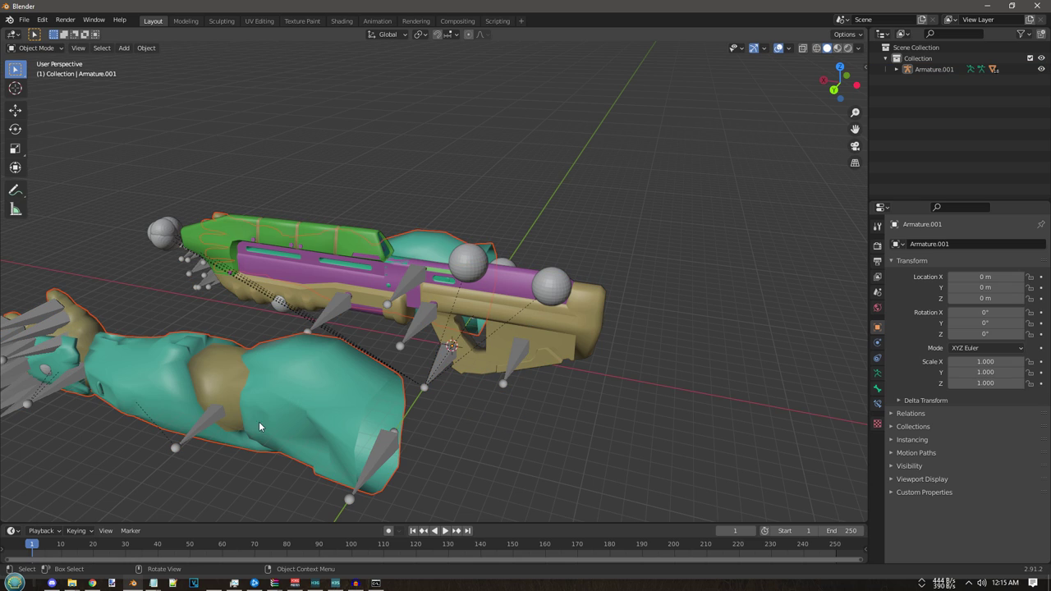
pyautogui.keyDown('shift'); pyautogui.click(207, 424); pyautogui.keyUp('shift')
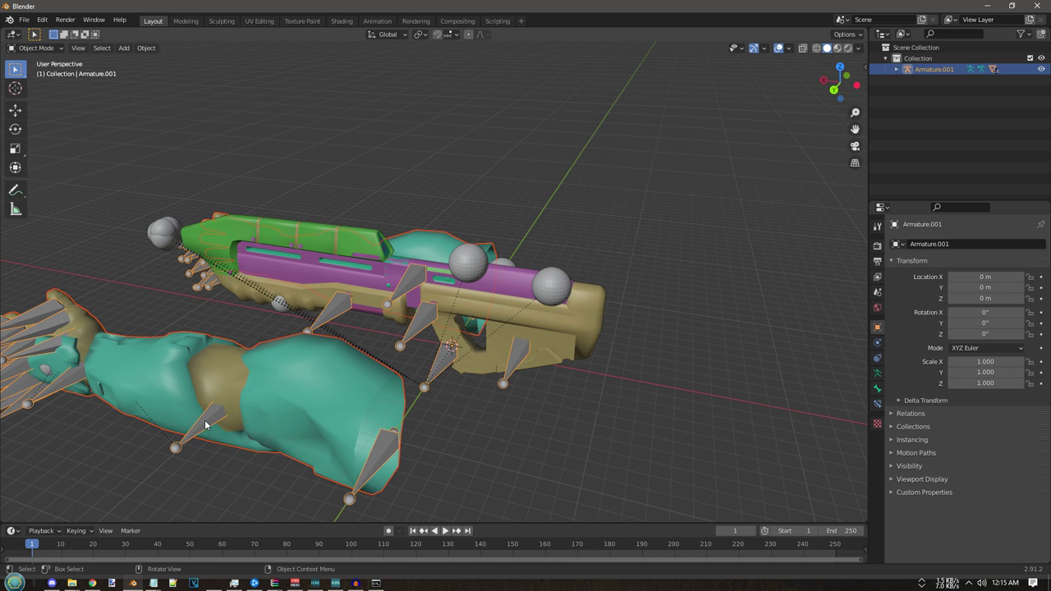
pyautogui.hotkey('ctrl', 'p')
pyautogui.click(218, 424)
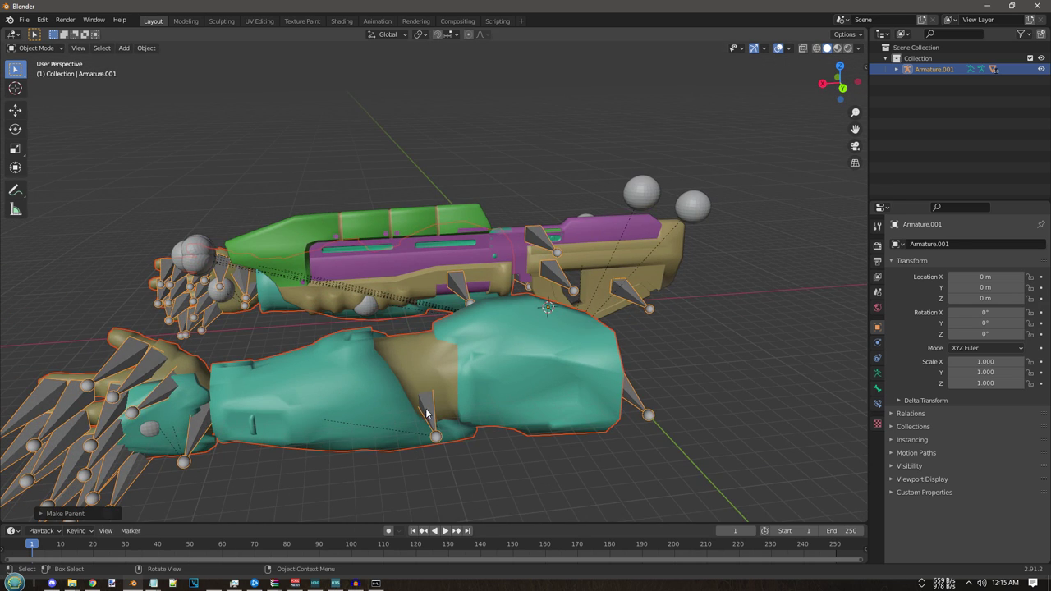
# - Put the joined armature in Pose Mode, test the left forearm bone's deformation with a vertical move, and undo it
pyautogui.click(403, 418)
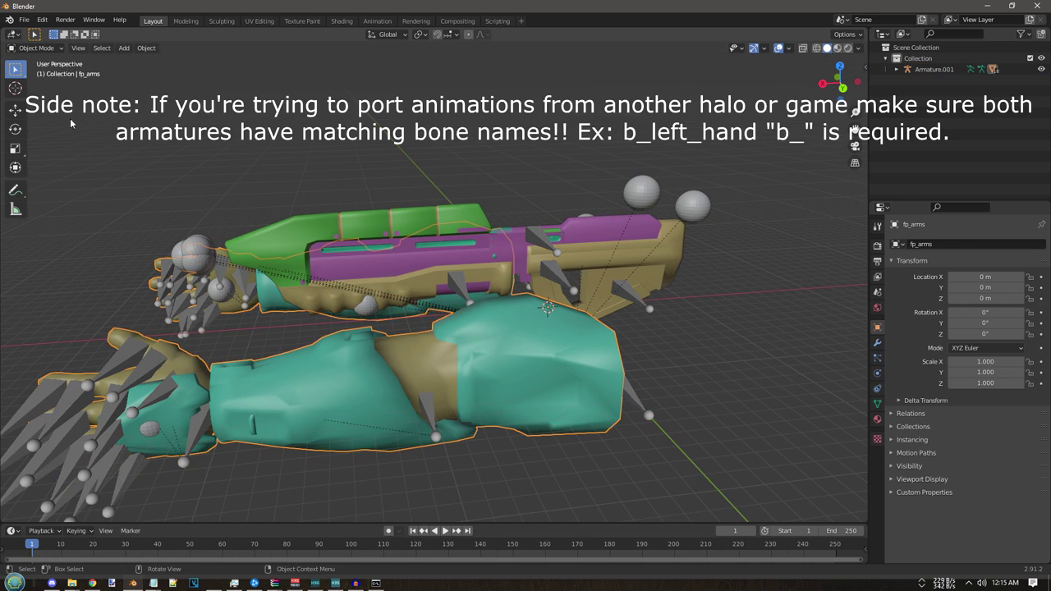
pyautogui.click(428, 416)
pyautogui.click(33, 47)
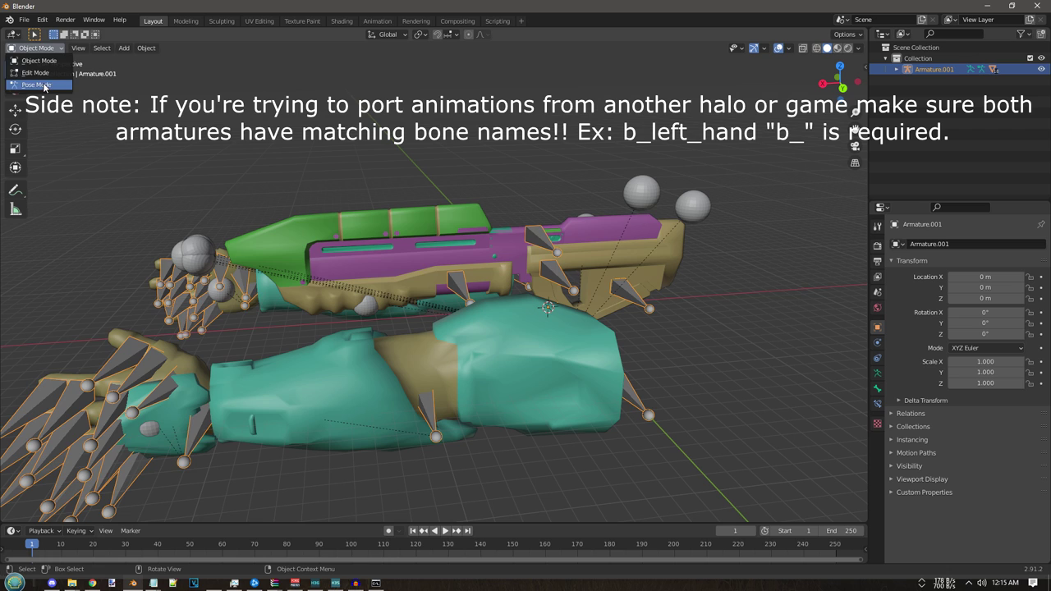
pyautogui.click(37, 86)
pyautogui.moveTo(420, 358); pyautogui.dragTo(423, 380)
pyautogui.hotkey('ctrl', 'z')
# - Try moving the frame magazine bone along Z and cancel the move
pyautogui.moveTo(481, 305); pyautogui.dragTo(514, 291, button='middle')
pyautogui.click(585, 321)
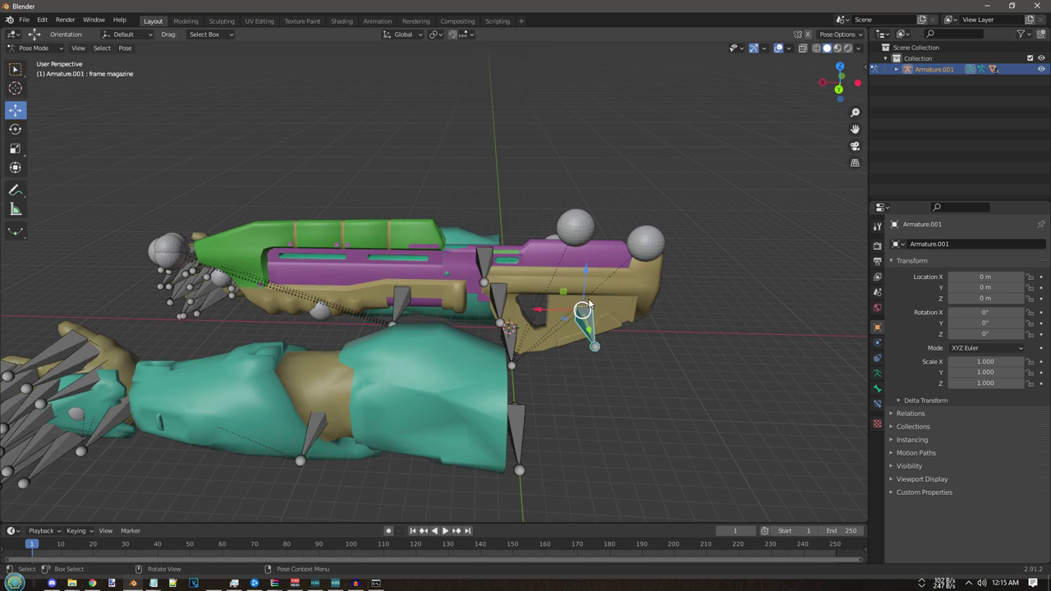
pyautogui.press('g')
pyautogui.press('z')
pyautogui.press('Escape')
# - In Pose Mode, move the frame gun bone along X so the rifle sits farther forward between the arms
pyautogui.moveTo(580, 363); pyautogui.dragTo(503, 312, button='middle')
pyautogui.moveTo(609, 404); pyautogui.dragTo(534, 378, button='middle')
pyautogui.click(490, 353)
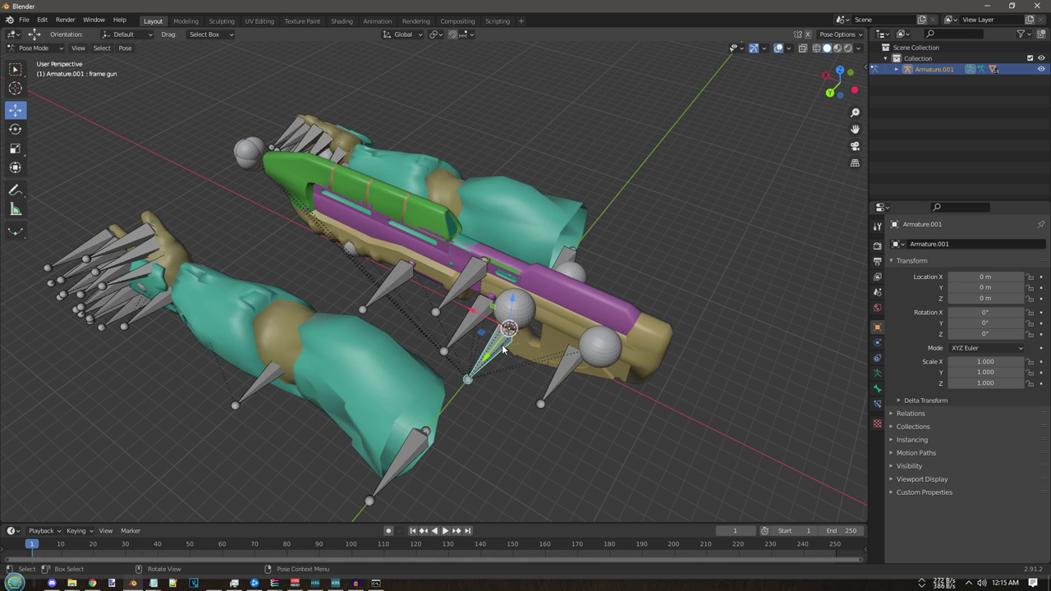
pyautogui.click(35, 48)
pyautogui.click(34, 61)
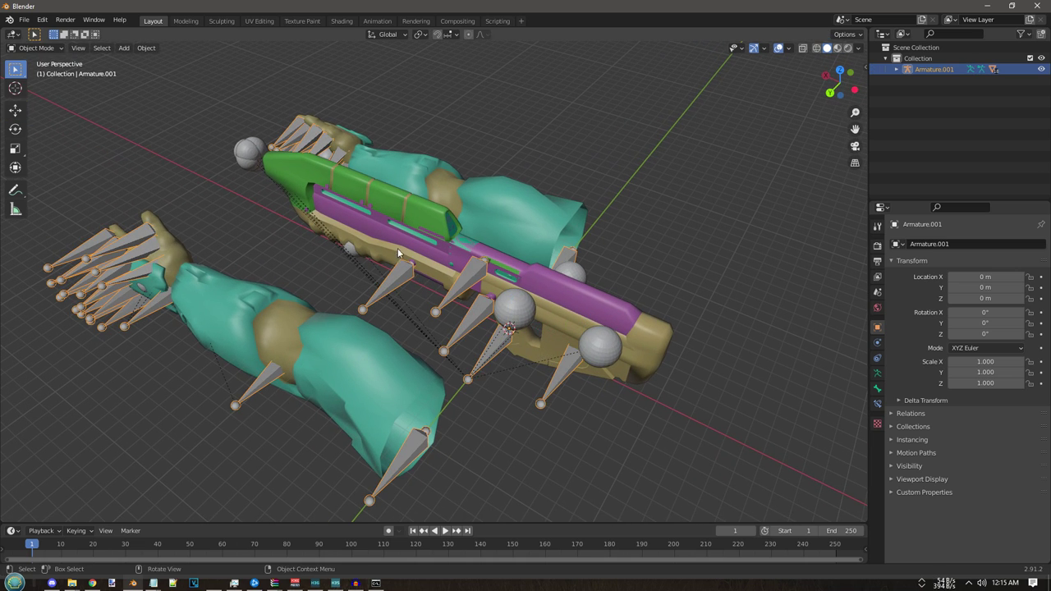
pyautogui.click(34, 48)
pyautogui.click(35, 83)
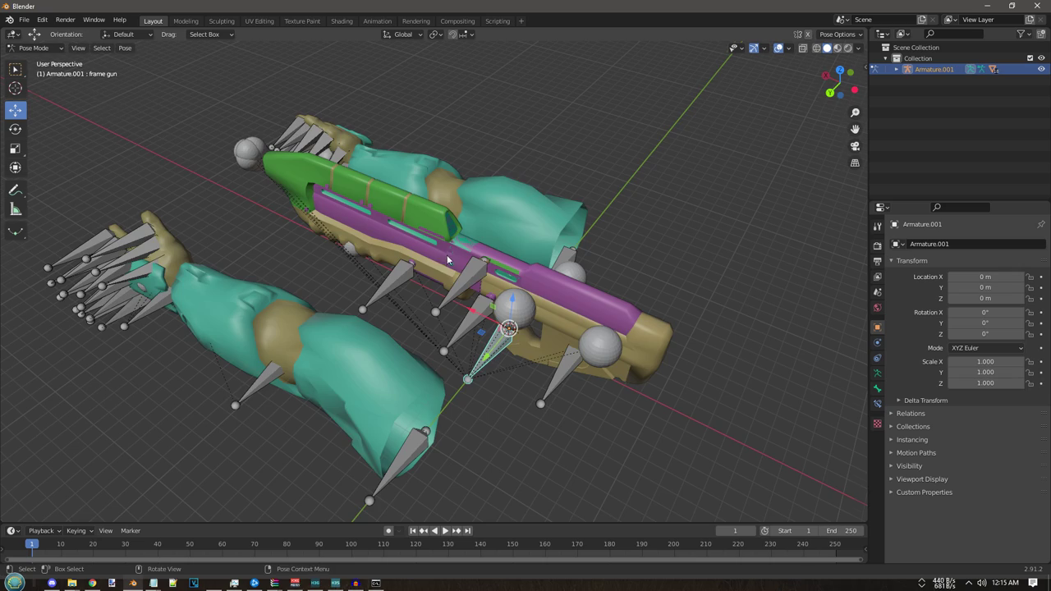
pyautogui.moveTo(446, 255); pyautogui.dragTo(548, 353, button='middle')
pyautogui.scroll(3, 541, 373)
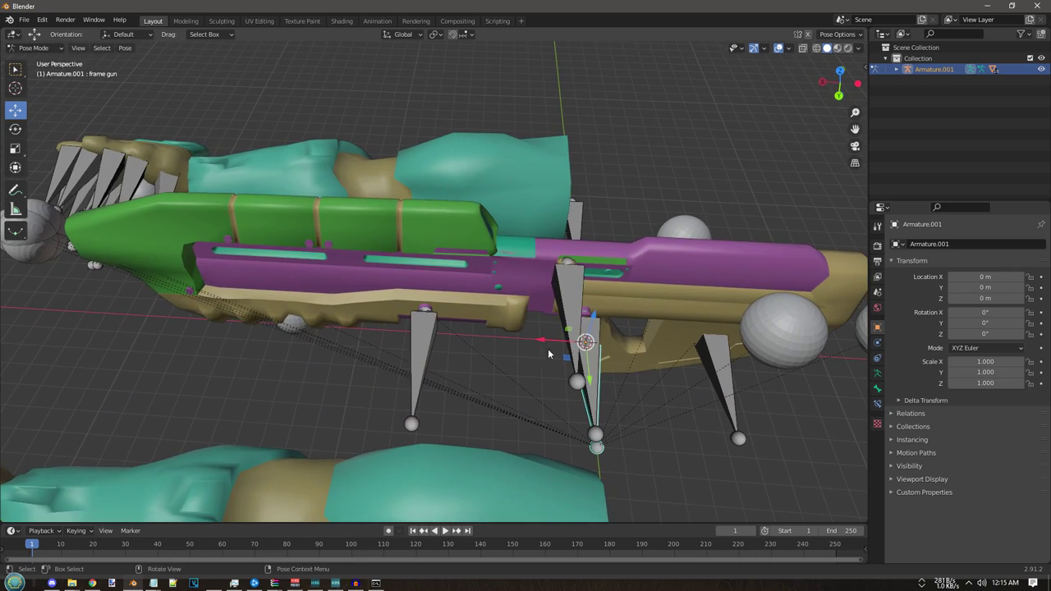
pyautogui.moveTo(555, 340); pyautogui.dragTo(244, 322)
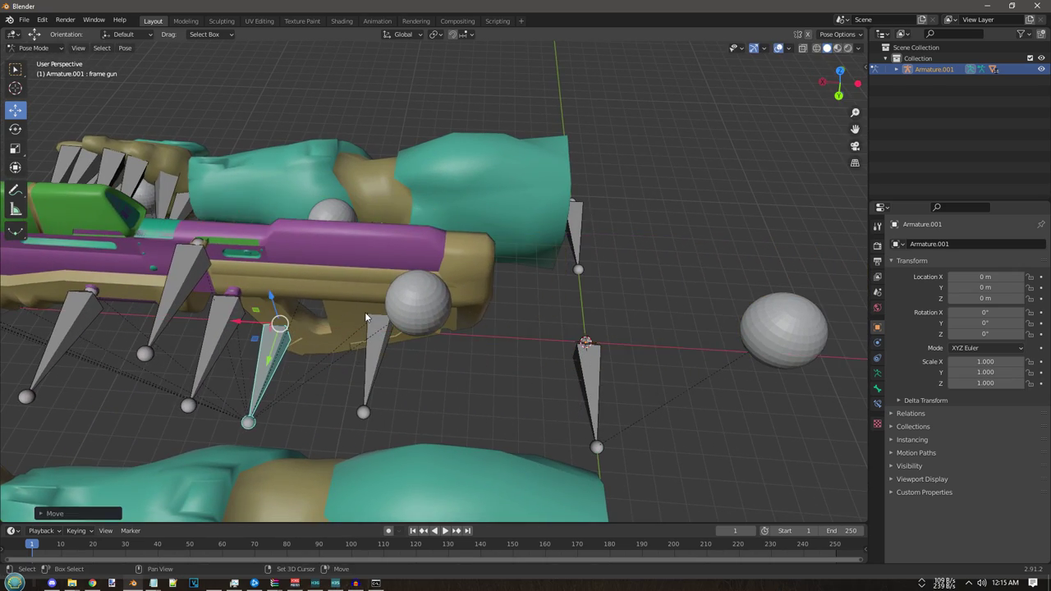
pyautogui.keyDown('shift'); pyautogui.moveTo(366, 317); pyautogui.dragTo(495, 349, button='middle'); pyautogui.keyUp('shift')
# - Rotate the b_r_upperarm bone to swing the right arm downward, and rotate the forearm bone below it
pyautogui.click(572, 383)
pyautogui.moveTo(572, 382); pyautogui.dragTo(411, 374, button='middle')
pyautogui.click(15, 128)
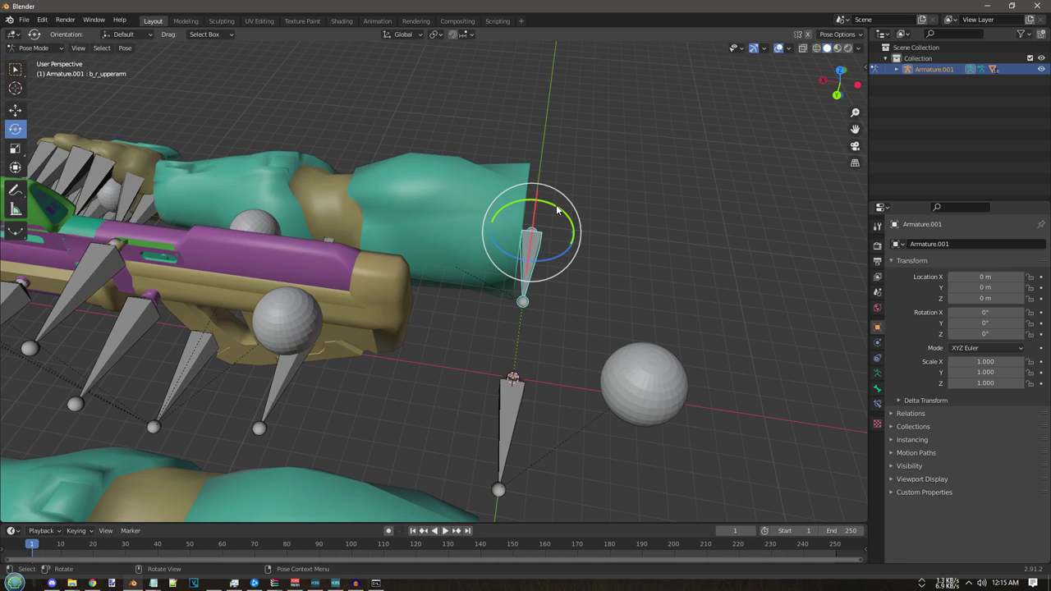
pyautogui.moveTo(560, 209); pyautogui.dragTo(505, 214)
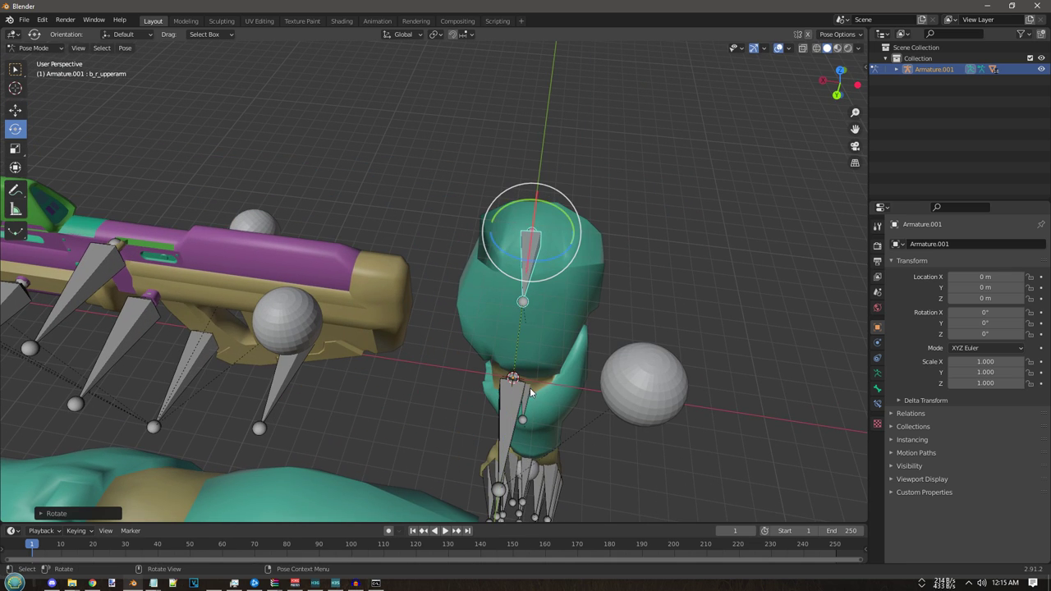
pyautogui.click(529, 406)
pyautogui.moveTo(529, 406); pyautogui.dragTo(510, 314, button='middle')
pyautogui.moveTo(519, 342); pyautogui.dragTo(526, 365)
# - Keep rotating the right arm's bones until the elbow is bent and the right hand points forward beside the rifle
pyautogui.click(469, 185)
pyautogui.moveTo(476, 170); pyautogui.dragTo(491, 187)
pyautogui.click(561, 346)
pyautogui.moveTo(570, 344); pyautogui.dragTo(510, 281)
pyautogui.scroll(2, 509, 281)
pyautogui.moveTo(509, 281); pyautogui.dragTo(485, 279, button='middle')
pyautogui.click(399, 281)
pyautogui.moveTo(445, 229); pyautogui.dragTo(437, 289)
pyautogui.moveTo(437, 289); pyautogui.dragTo(345, 411, button='middle')
pyautogui.moveTo(516, 238); pyautogui.dragTo(558, 235)
pyautogui.moveTo(558, 234); pyautogui.dragTo(386, 139, button='middle')
pyautogui.moveTo(538, 268); pyautogui.dragTo(531, 254)
pyautogui.moveTo(531, 253); pyautogui.dragTo(559, 377, button='middle')
pyautogui.scroll(-4, 539, 360)
# - Switch to the Move tool and shift the b_r_upperarm bone to bring the right arm closer to the rifle
pyautogui.click(546, 379)
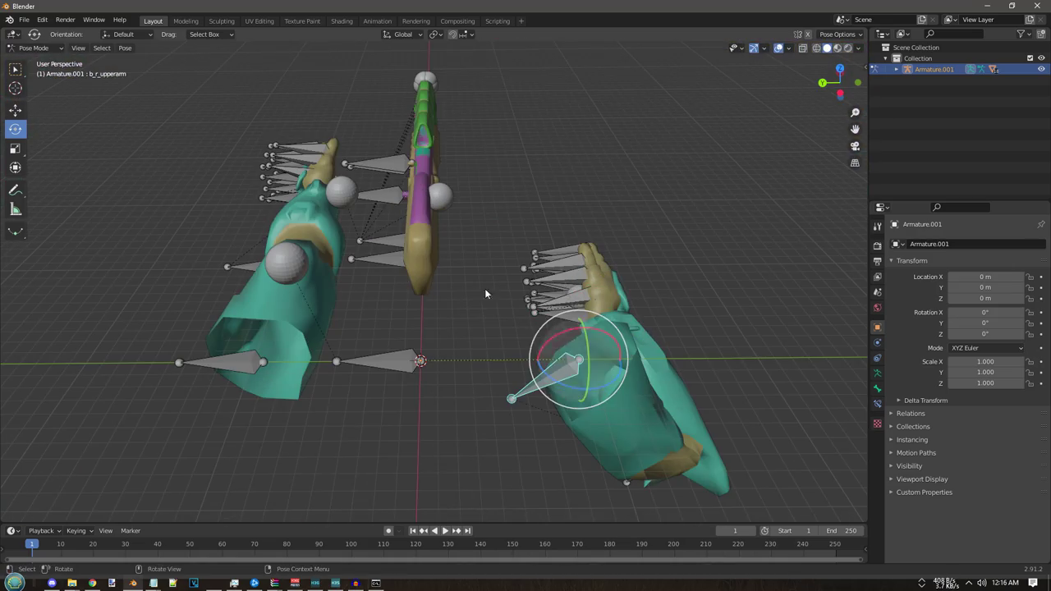
pyautogui.hotkey('shift', 'space')
pyautogui.press('g')
pyautogui.moveTo(545, 354); pyautogui.dragTo(521, 353)
pyautogui.moveTo(521, 353); pyautogui.dragTo(575, 279, button='middle')
pyautogui.moveTo(594, 241); pyautogui.dragTo(594, 197)
pyautogui.moveTo(594, 197); pyautogui.dragTo(682, 246, button='middle')
# - Reposition the rifle and the b_r_upperarm bone to line up the right hand with the rifle's grip
pyautogui.click(378, 275)
pyautogui.moveTo(353, 303); pyautogui.dragTo(386, 271)
pyautogui.moveTo(509, 246); pyautogui.dragTo(436, 328, button='middle')
pyautogui.click(587, 374)
pyautogui.moveTo(570, 383); pyautogui.dragTo(521, 392)
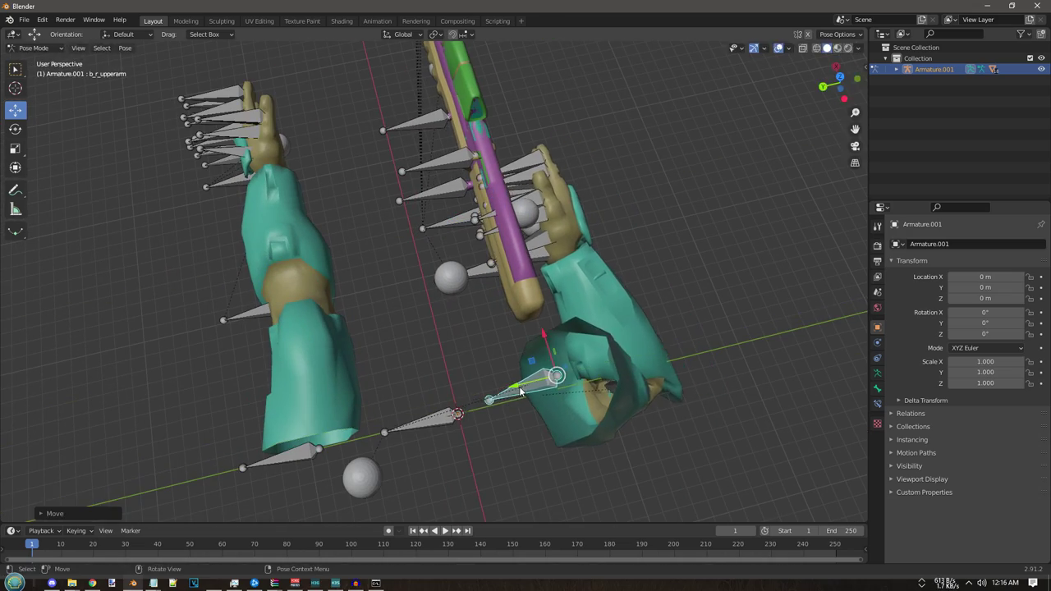
pyautogui.moveTo(538, 403); pyautogui.dragTo(469, 214, button='middle')
pyautogui.click(507, 295)
pyautogui.moveTo(454, 247); pyautogui.dragTo(451, 295)
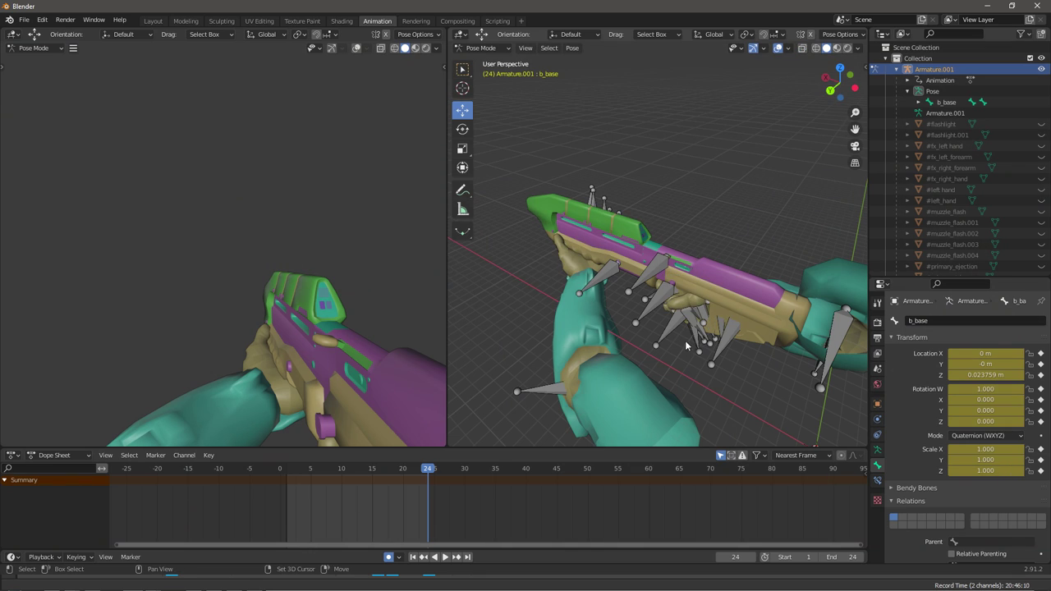
# - Inspect the finished hold pose, check the frame gun bone's parent in its relations, and switch the armature to Edit Mode
pyautogui.moveTo(685, 340); pyautogui.dragTo(922, 222, button='middle')
pyautogui.moveTo(789, 246); pyautogui.dragTo(695, 308, button='middle')
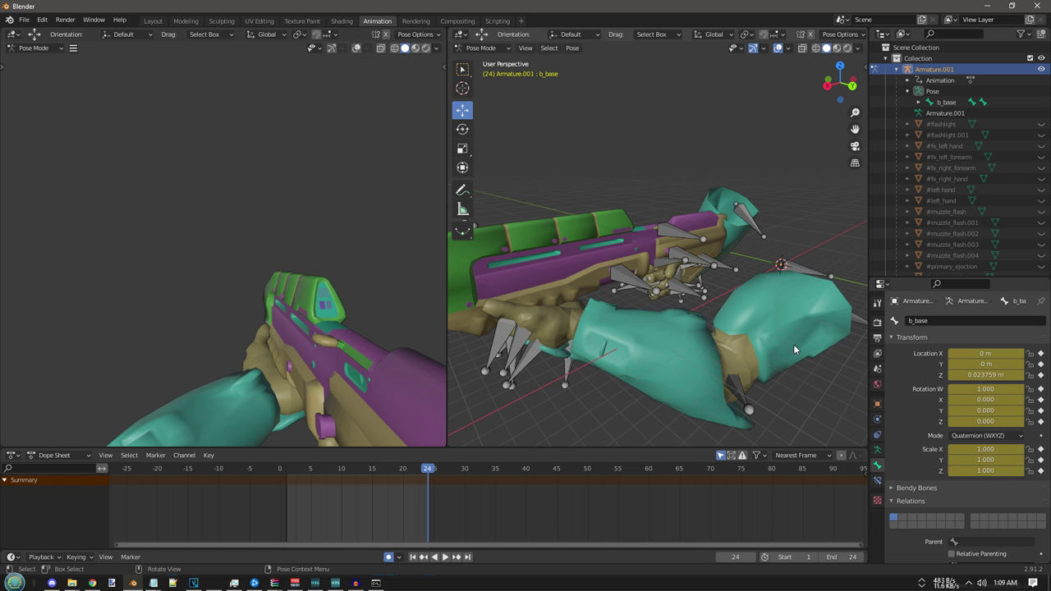
pyautogui.moveTo(794, 349); pyautogui.dragTo(658, 314, button='middle')
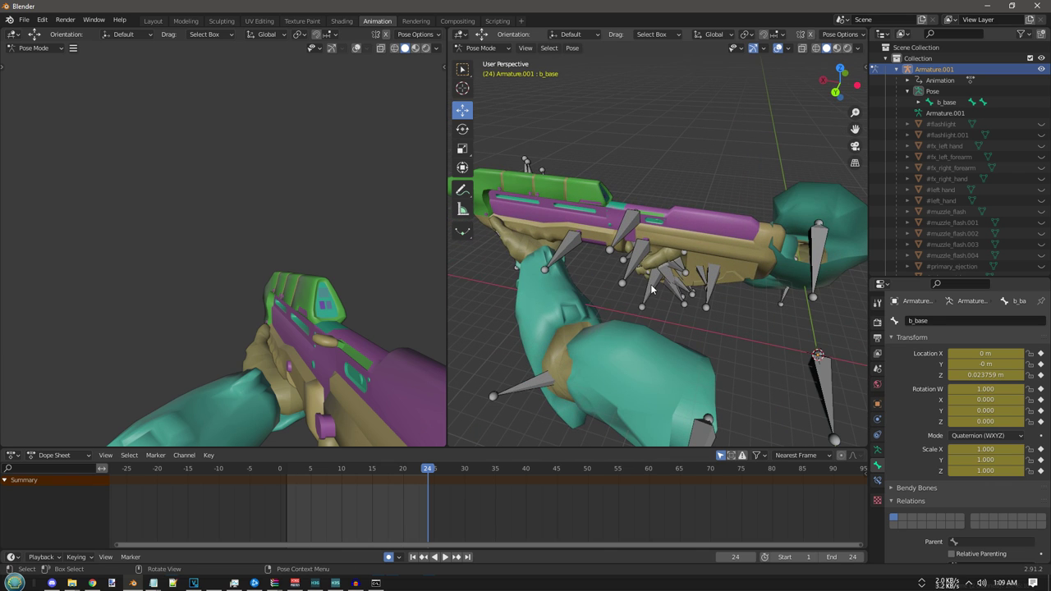
pyautogui.click(652, 290)
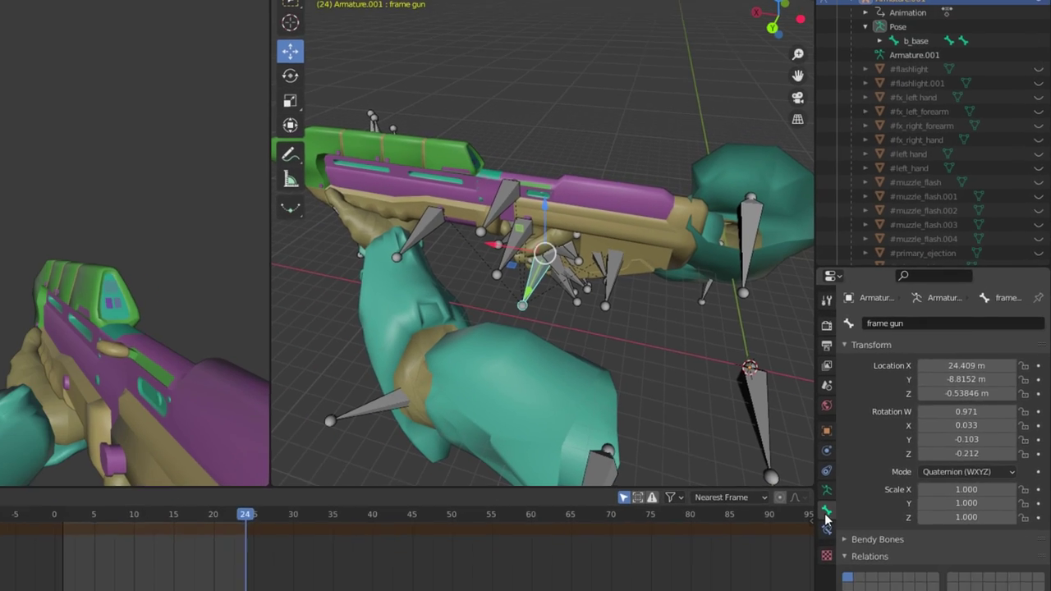
pyautogui.click(481, 47)
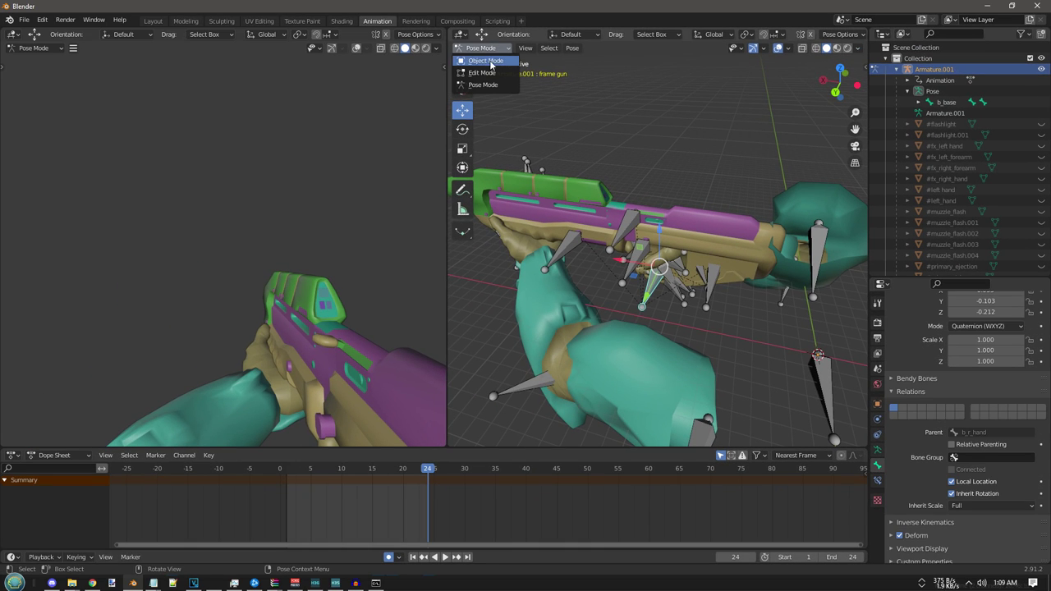
pyautogui.click(490, 74)
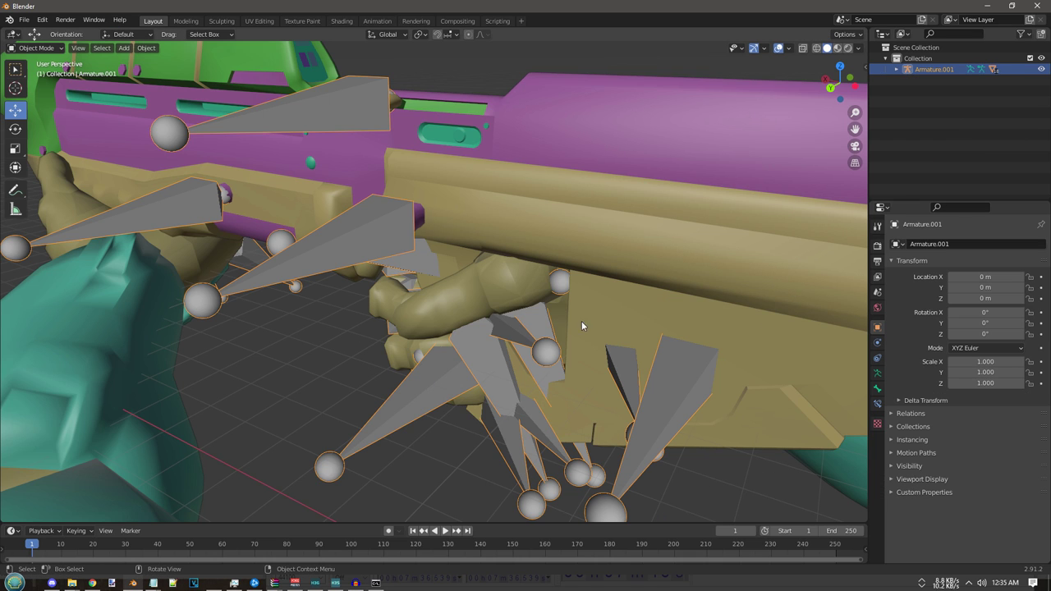
# - Switch to the Animation workspace and enlarge the first-person viewport and the dope sheet
pyautogui.scroll(-4, 485, 302)
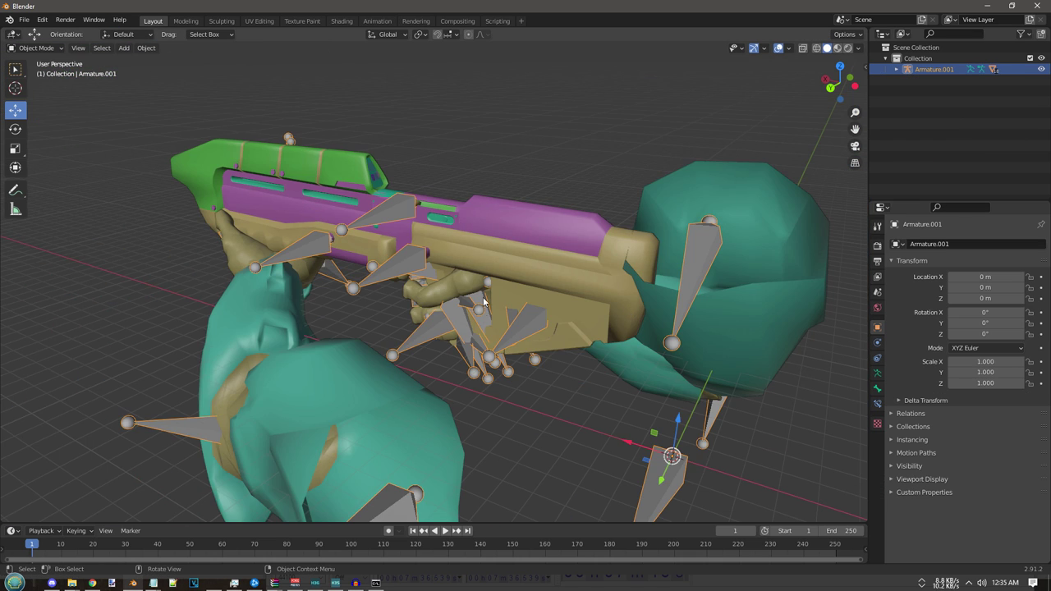
pyautogui.moveTo(485, 303); pyautogui.dragTo(547, 282, button='middle')
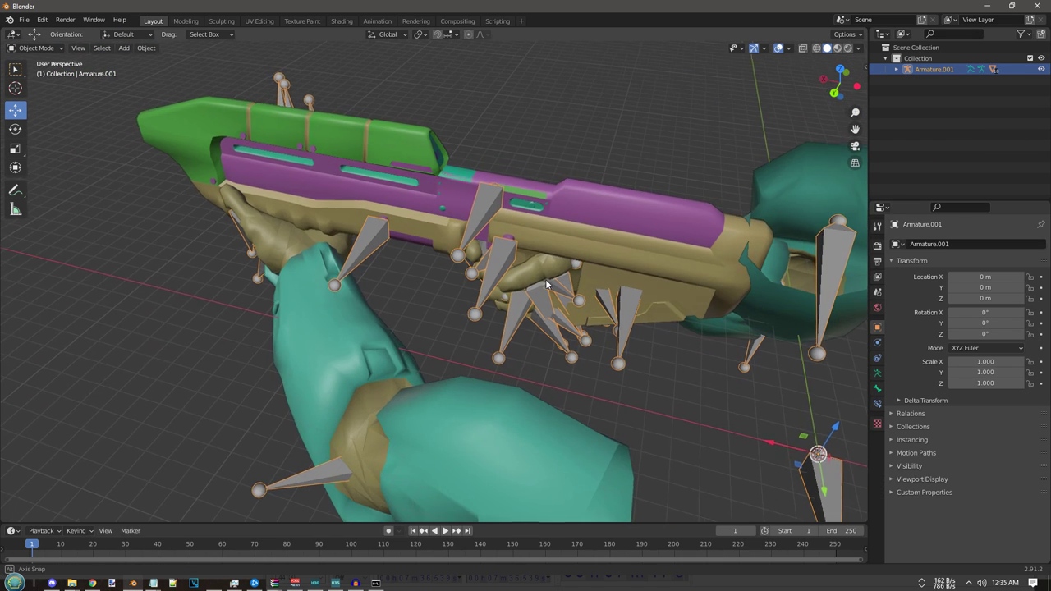
pyautogui.click(372, 21)
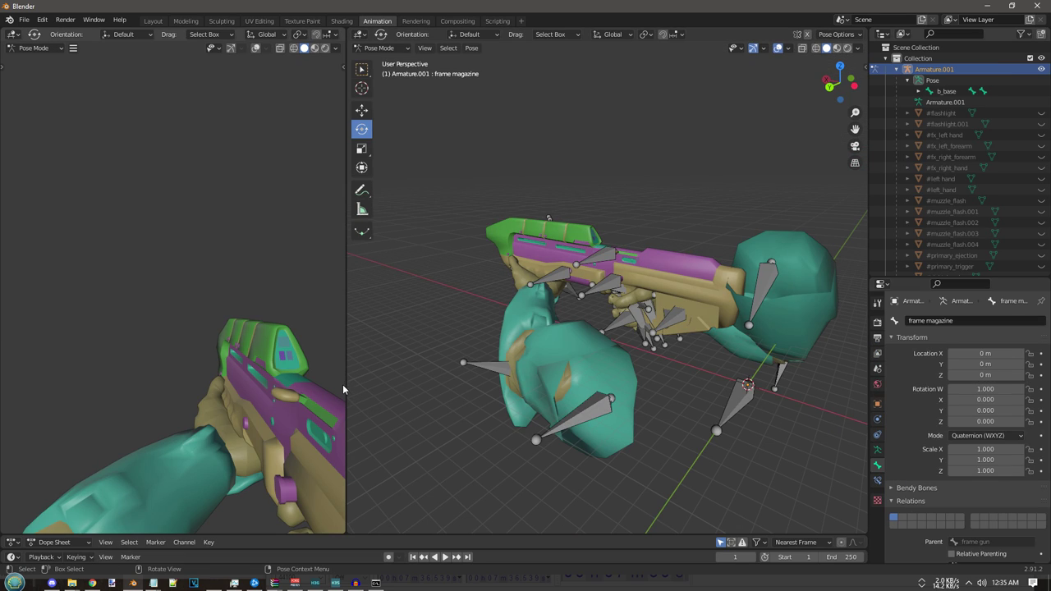
pyautogui.moveTo(345, 382); pyautogui.dragTo(453, 355)
pyautogui.moveTo(477, 534); pyautogui.dragTo(450, 355)
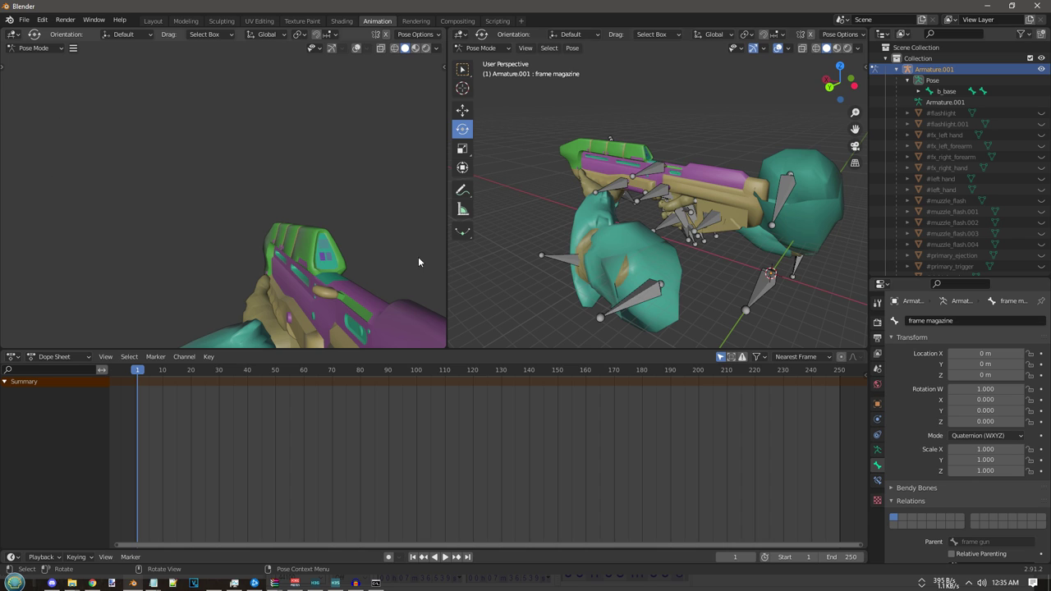
pyautogui.moveTo(642, 274); pyautogui.dragTo(608, 262, button='middle')
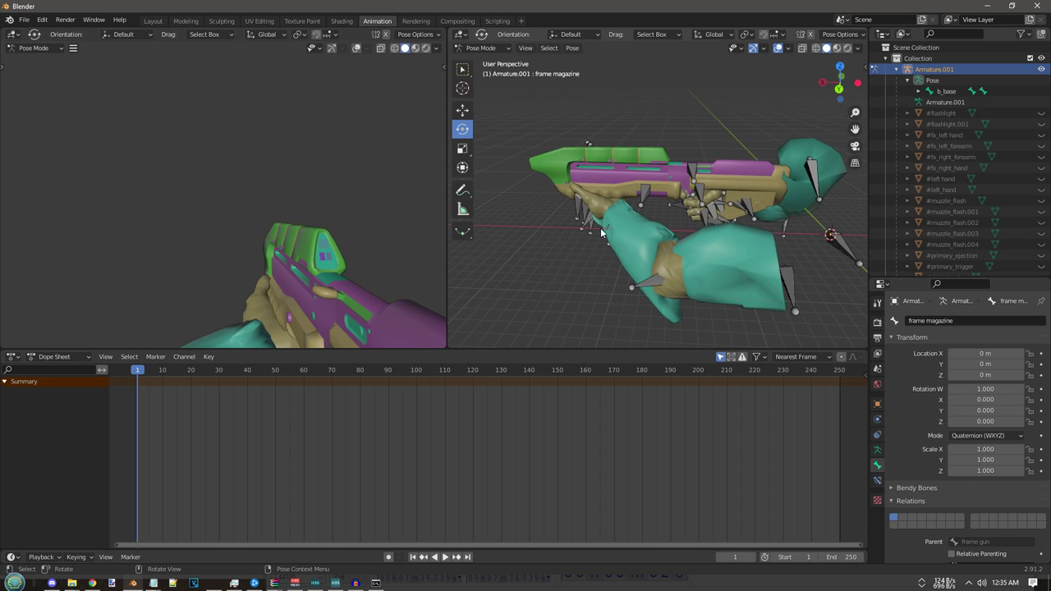
pyautogui.click(356, 48)
pyautogui.click(356, 47)
# - Select the frame gun bone and set the animation's end frame to 100
pyautogui.moveTo(657, 238); pyautogui.dragTo(688, 287, button='middle')
pyautogui.click(680, 264)
pyautogui.scroll(-4, 678, 271)
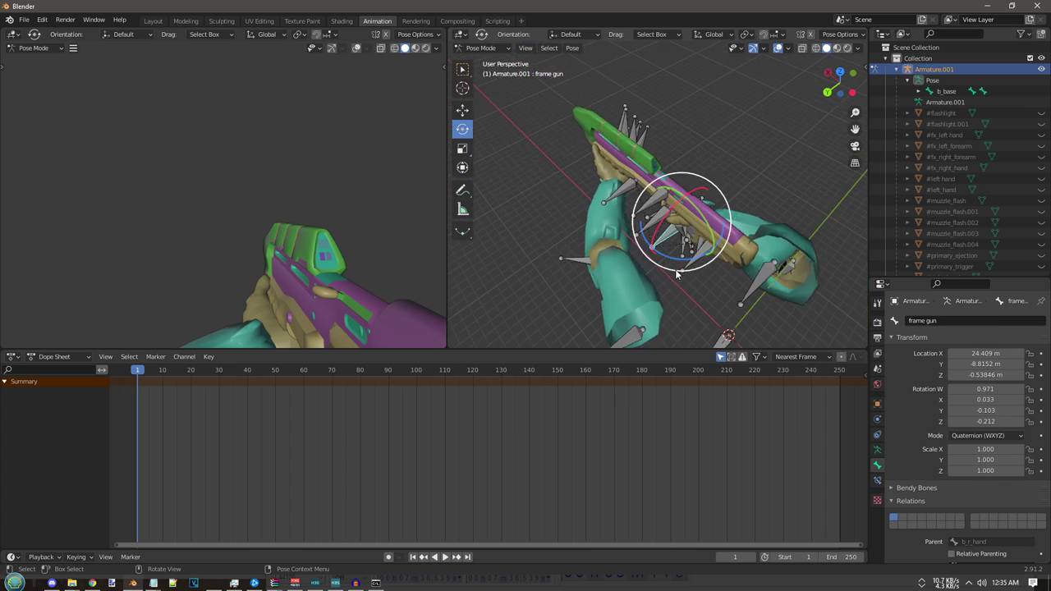
pyautogui.moveTo(858, 557); pyautogui.dragTo(780, 557)
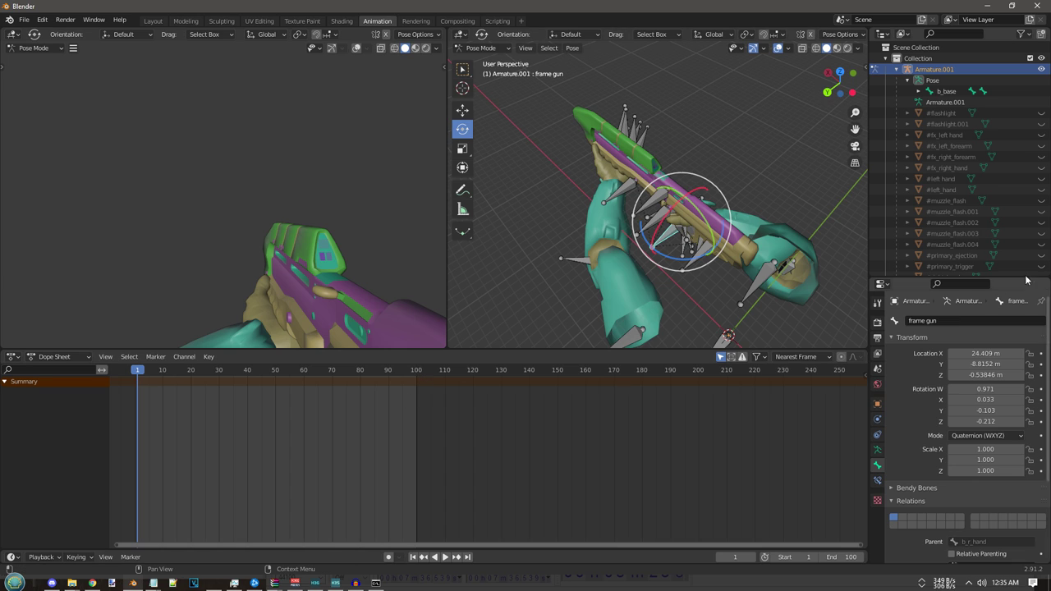
# - Select every bone of the armature with b_base active, using the Move tool, and enable automatic keyframing
pyautogui.moveTo(710, 259); pyautogui.dragTo(668, 185, button='middle')
pyautogui.click(463, 110)
pyautogui.scroll(3, 658, 242)
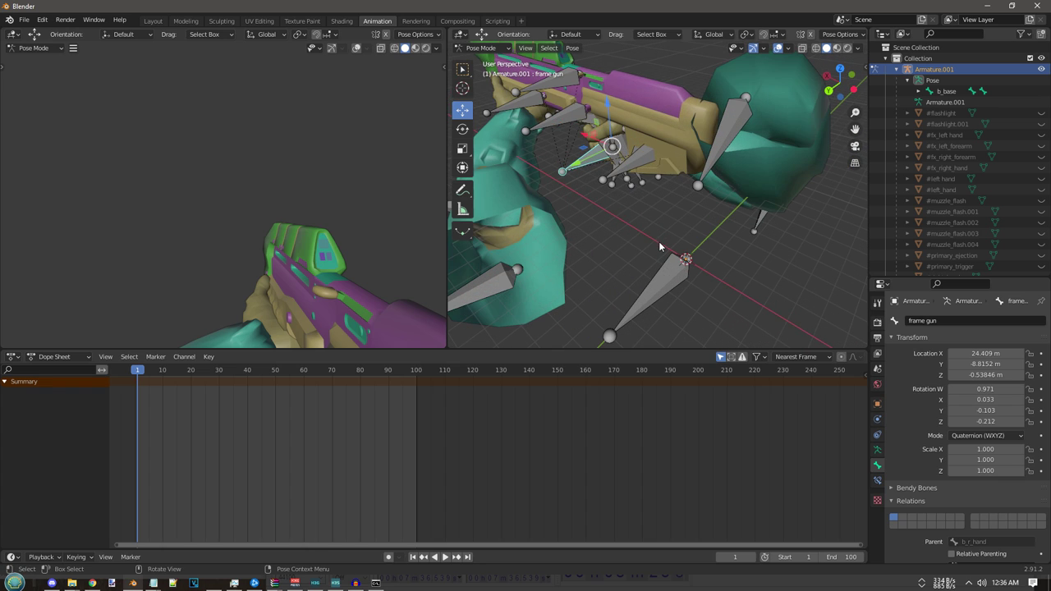
pyautogui.click(668, 280)
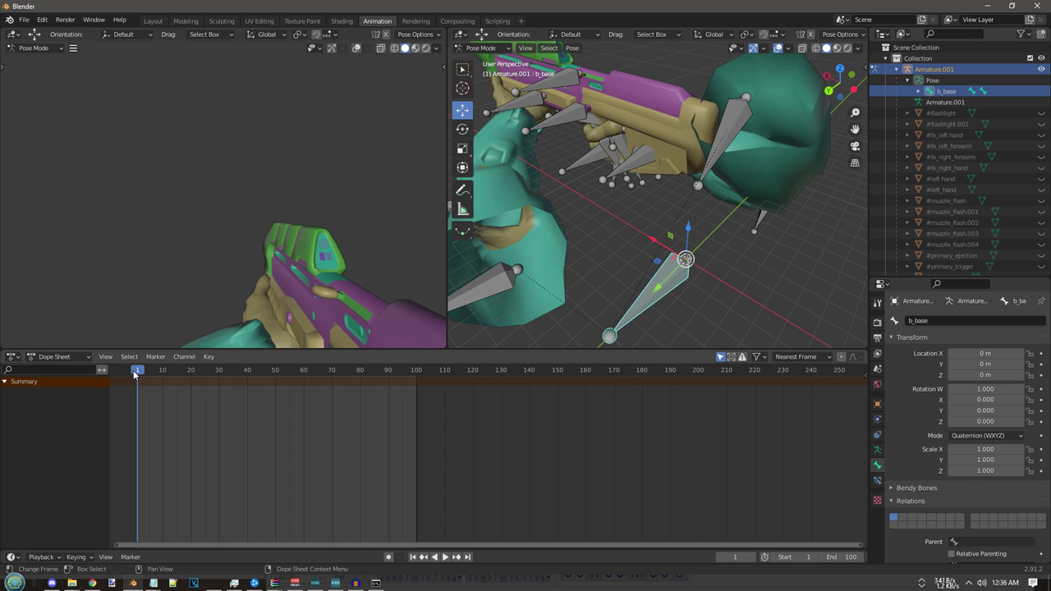
pyautogui.scroll(-7, 629, 270)
pyautogui.moveTo(479, 69); pyautogui.dragTo(813, 328)
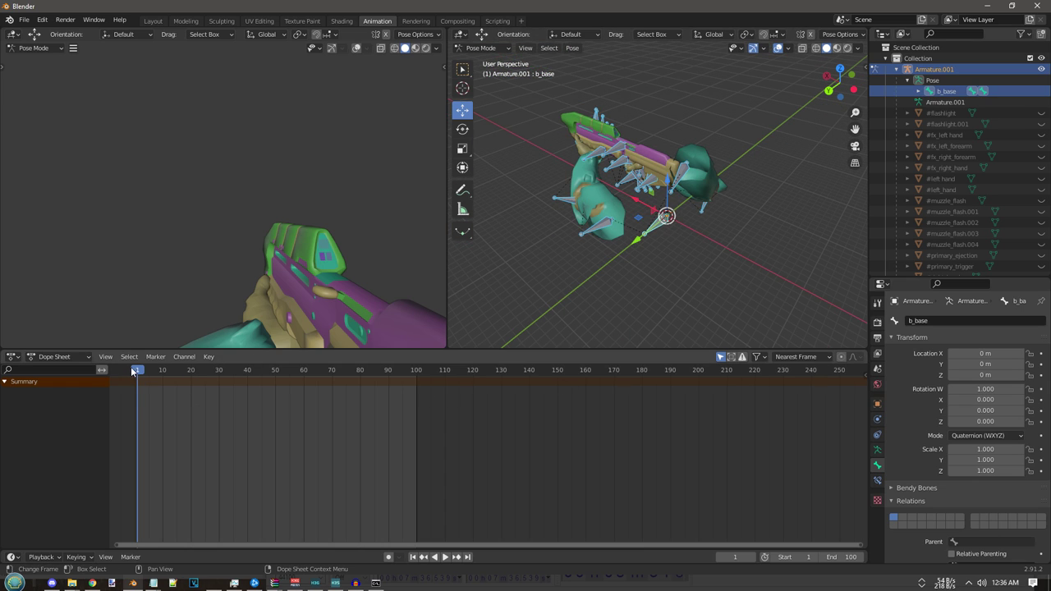
pyautogui.press('i')
pyautogui.click(134, 389)
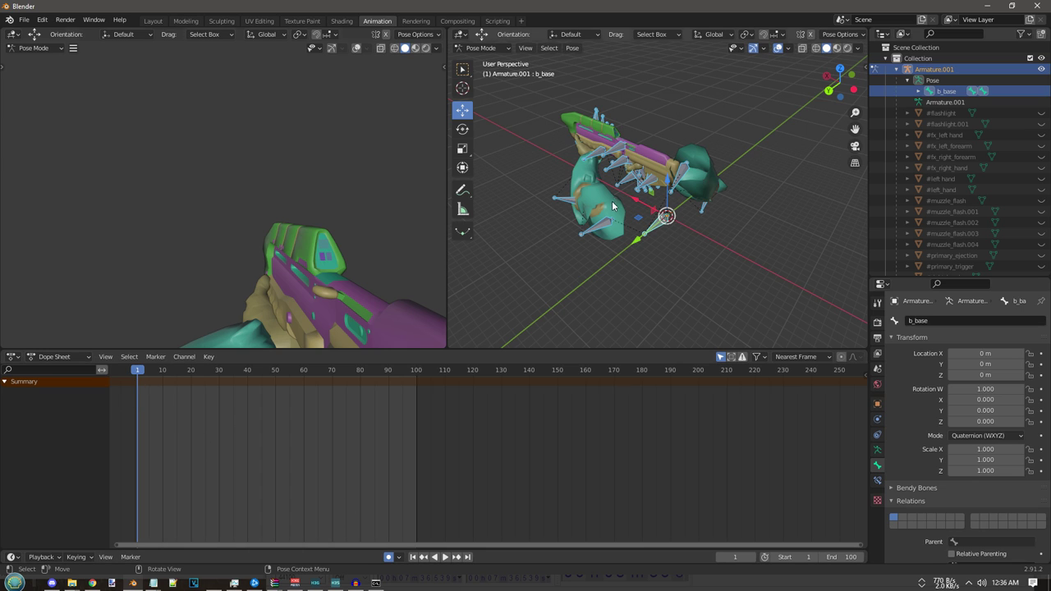
# - Nudge the b_base bone about 0.024 m along Z to record the starting keyframe at frame 1
pyautogui.scroll(1, 650, 247)
pyautogui.scroll(1, 650, 243)
pyautogui.moveTo(675, 210); pyautogui.dragTo(677, 216)
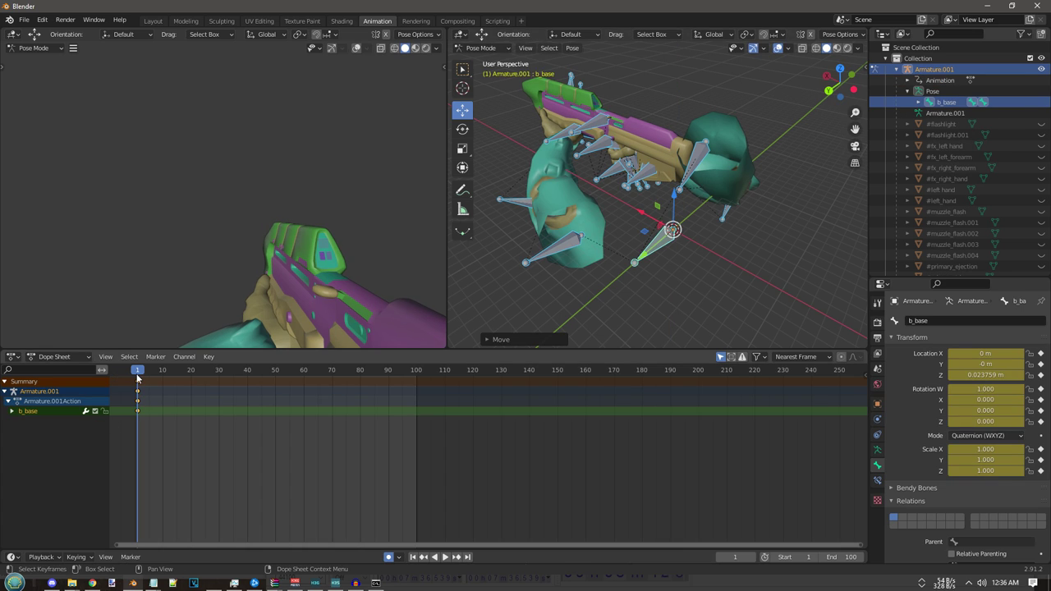
# - Key the selected bones at frame 100 and paste the frame 1 keyframe there so the end pose matches the start
pyautogui.moveTo(138, 378); pyautogui.dragTo(417, 394)
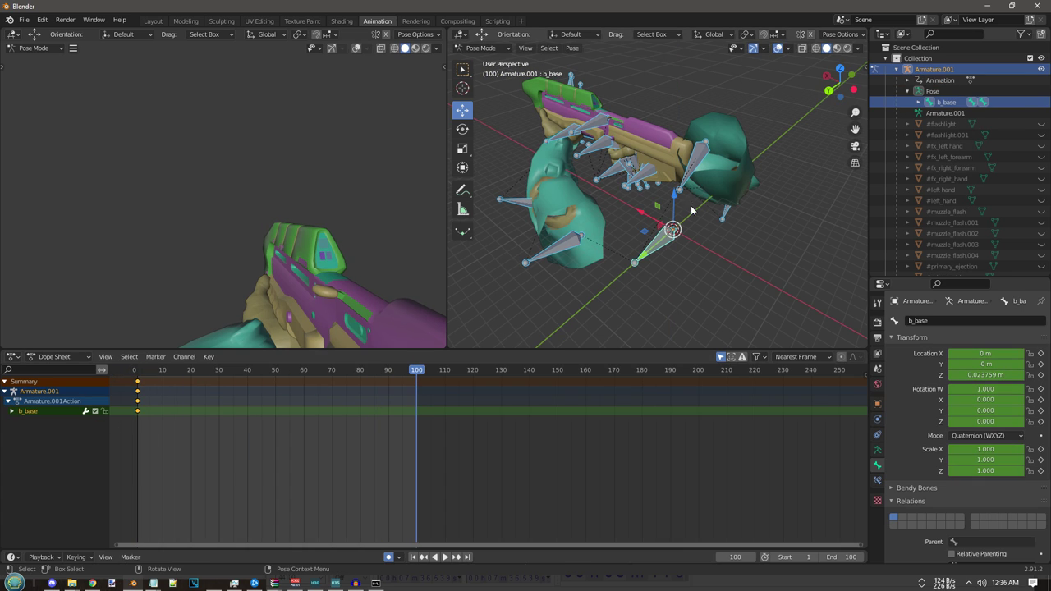
pyautogui.moveTo(674, 205); pyautogui.dragTo(675, 201)
pyautogui.scroll(1, 140, 386)
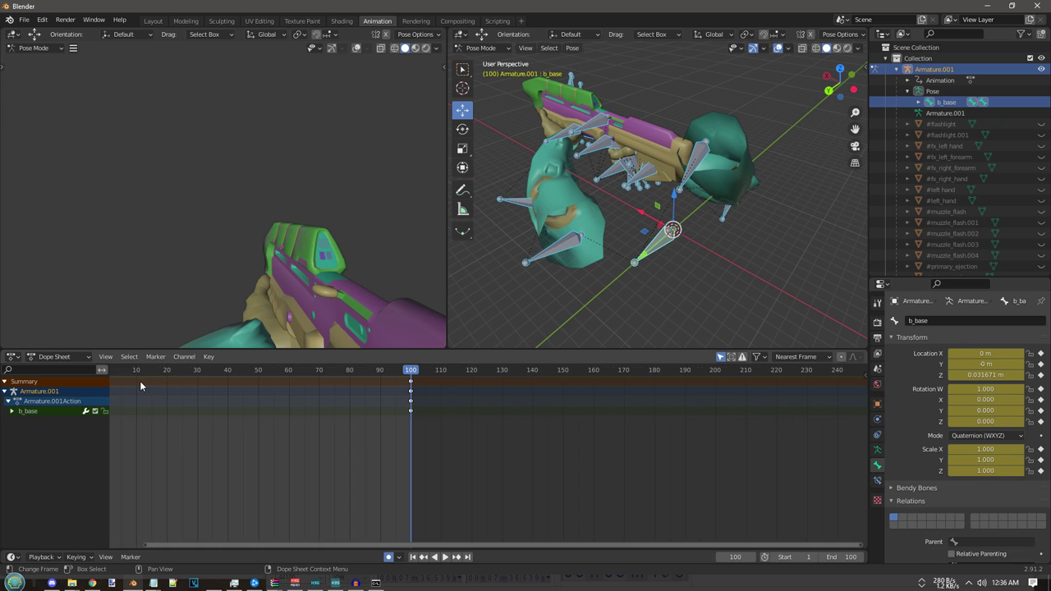
pyautogui.scroll(-2, 279, 418)
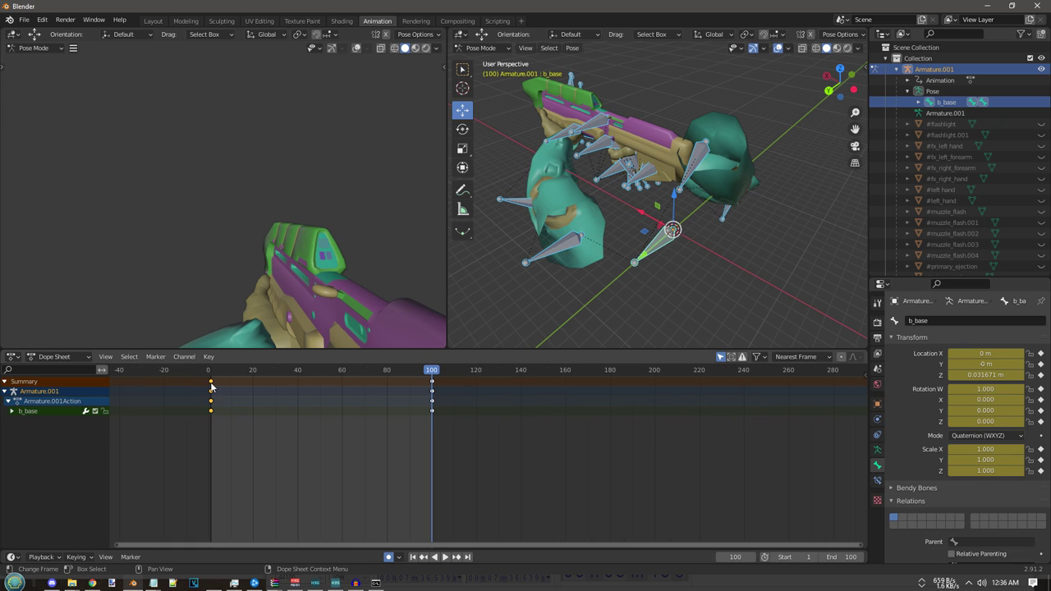
pyautogui.hotkey('ctrl', 'v')
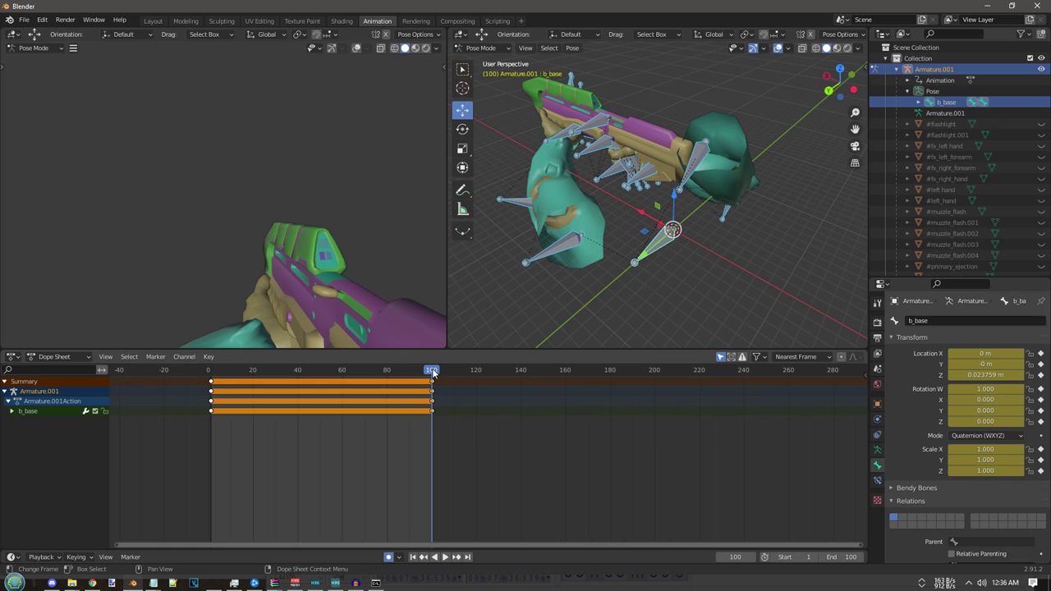
# - At frame 50, raise the selected bones until b_base is at about 0.417 m on Z, and play the animation
pyautogui.moveTo(433, 373); pyautogui.dragTo(320, 422)
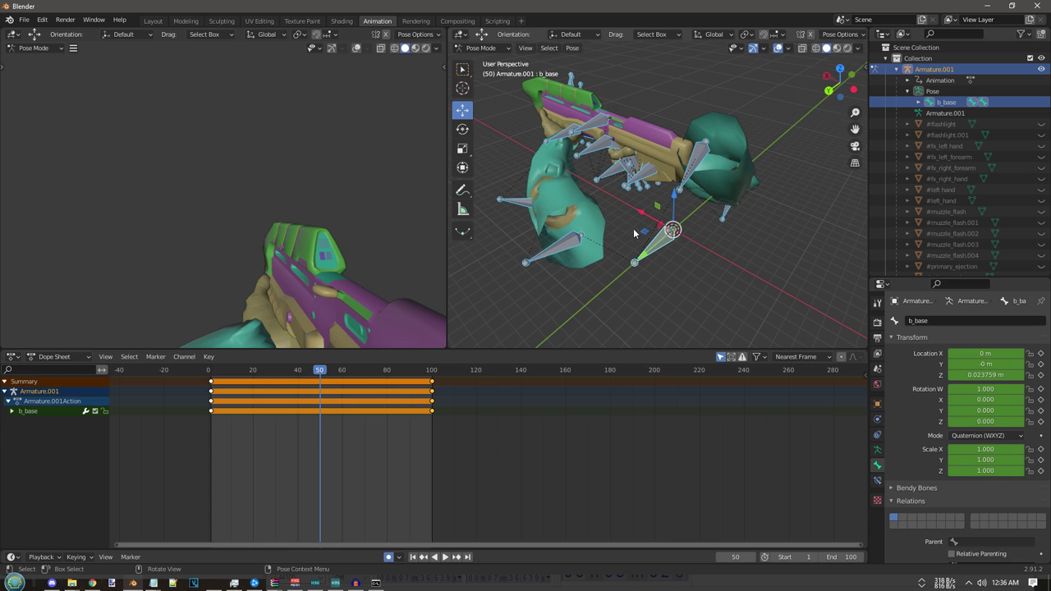
pyautogui.scroll(2, 634, 233)
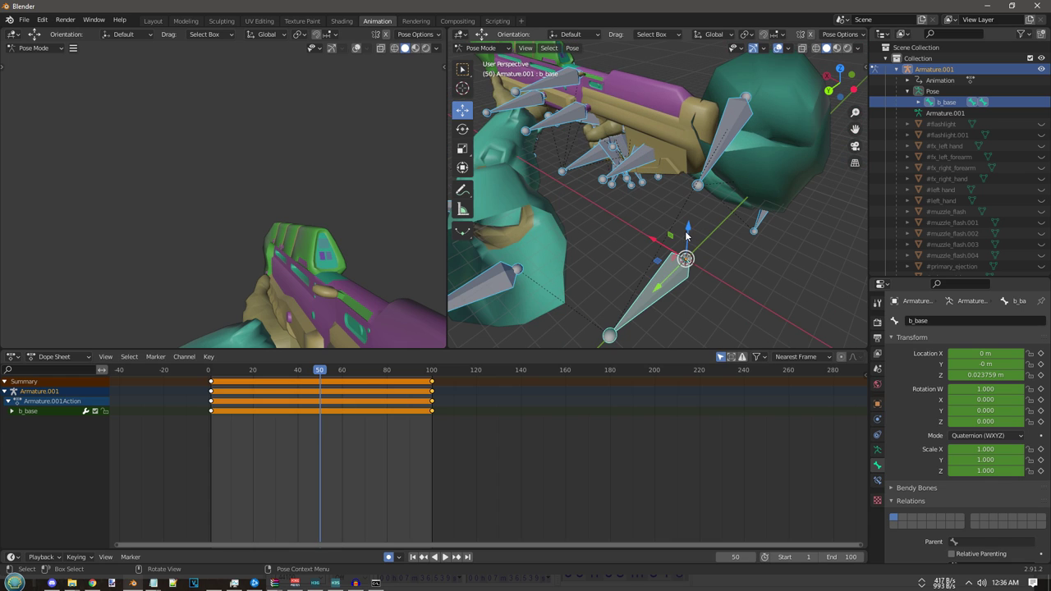
pyautogui.moveTo(687, 236)
pyautogui.mouseDown()
pyautogui.moveTo(697, 222)
pyautogui.moveTo(699, 238)
pyautogui.mouseUp()
pyautogui.hotkey('shift', 'Left')
pyautogui.press('space')
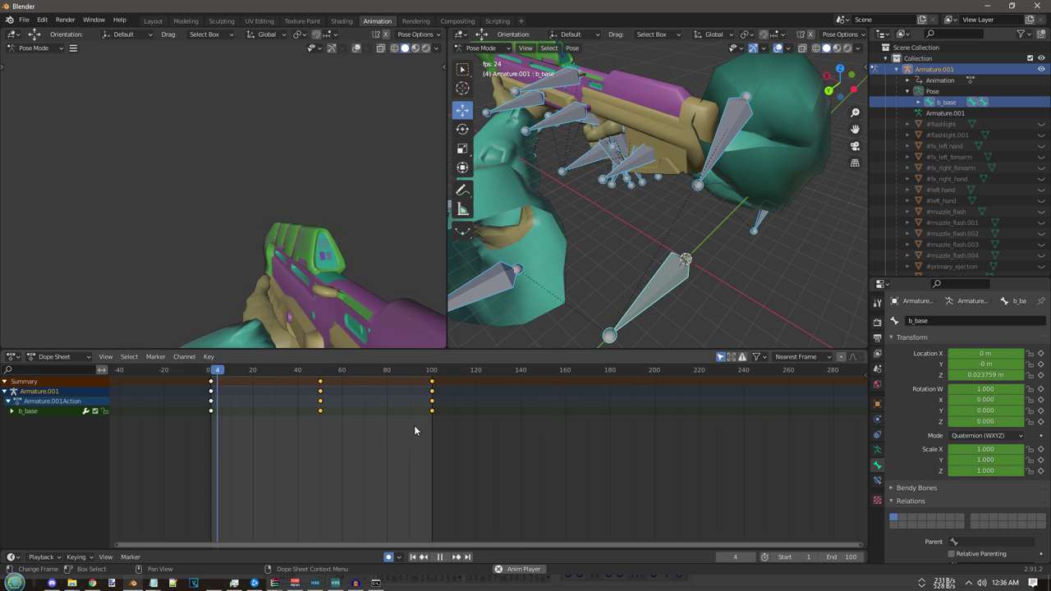
# - Return to frame 50 and lower only the b_base bone to about 0.302 m on Z for a subtler movement
pyautogui.click(319, 382)
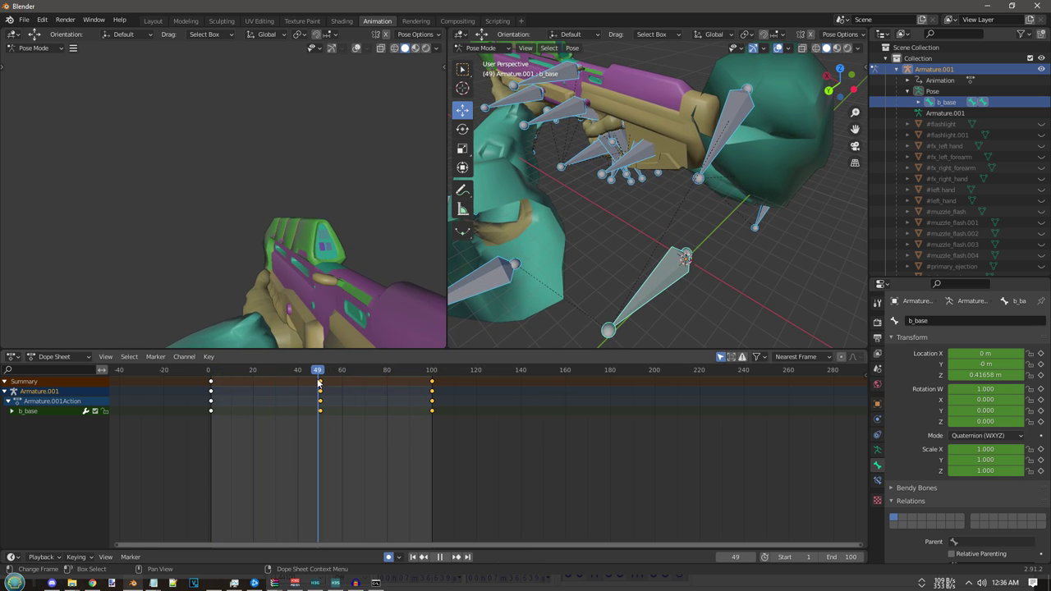
pyautogui.press('space')
pyautogui.click(691, 231)
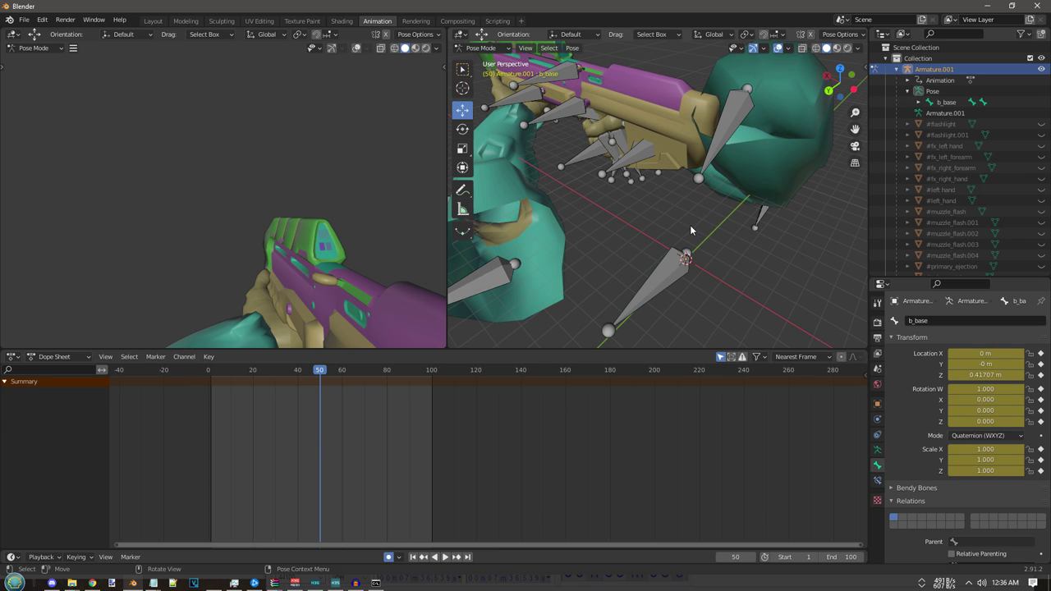
pyautogui.click(657, 274)
pyautogui.press('g')
pyautogui.press('z')
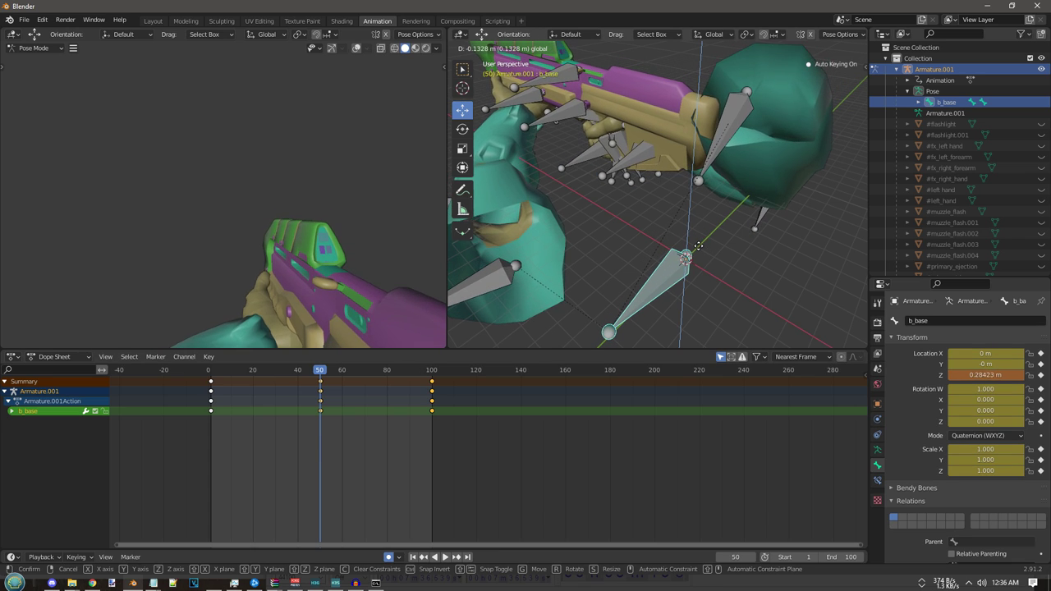
pyautogui.click(694, 243)
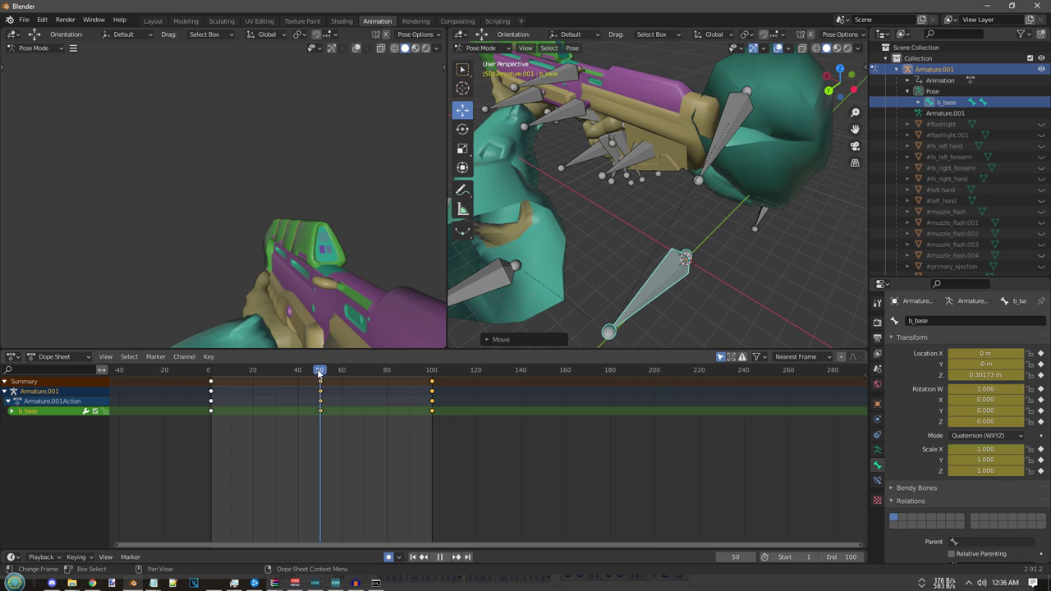
# - Select the b_l_forearm and b_r_forearm bones and key them at frame 1 with a tiny free rotation
pyautogui.moveTo(319, 372); pyautogui.dragTo(269, 401)
pyautogui.click(463, 129)
pyautogui.moveTo(608, 197); pyautogui.dragTo(657, 322, button='middle')
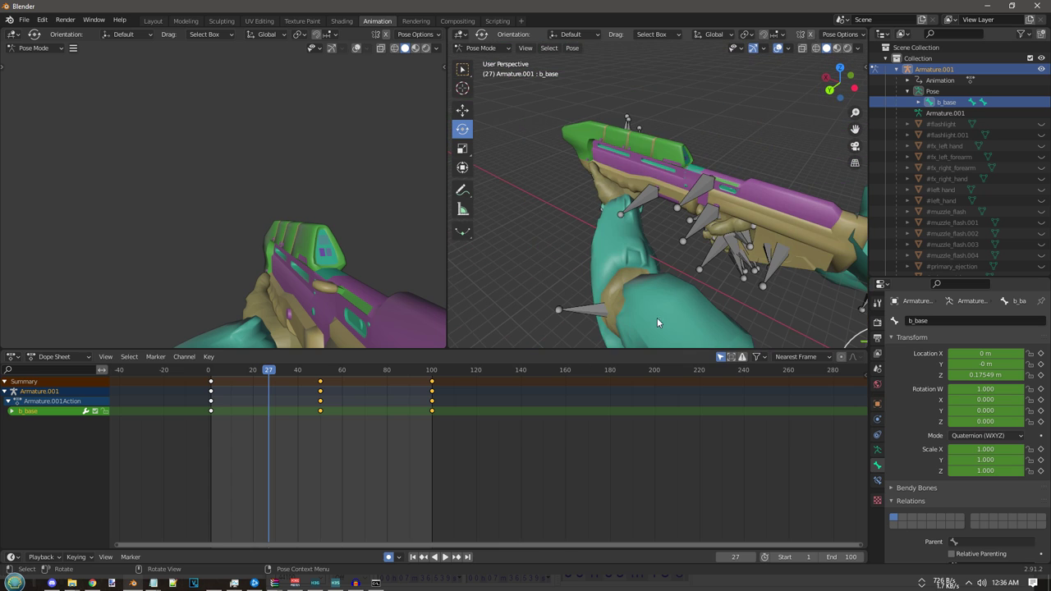
pyautogui.click(595, 308)
pyautogui.moveTo(595, 308); pyautogui.dragTo(657, 275, button='middle')
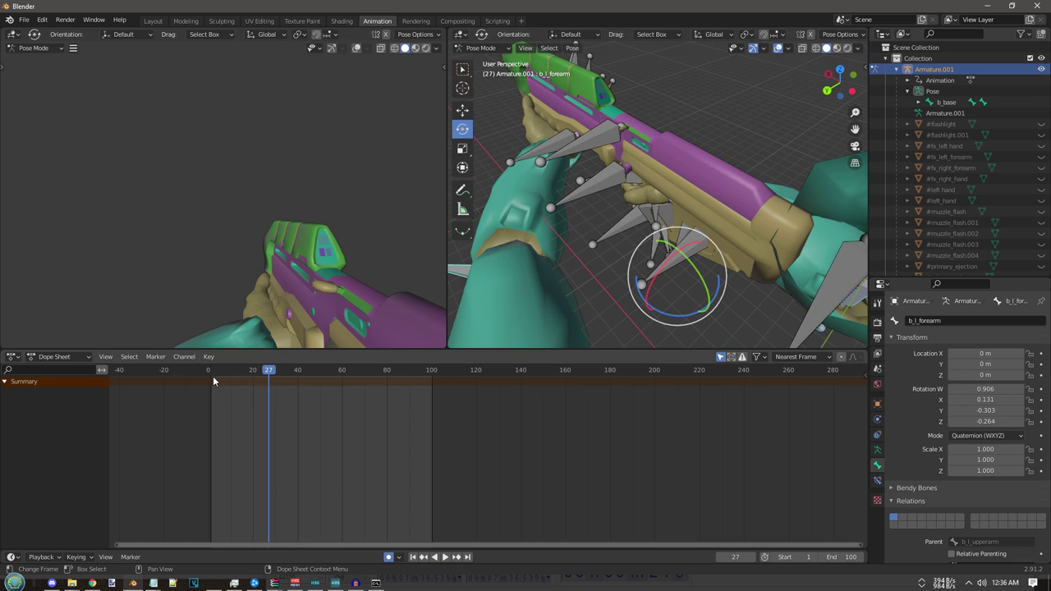
pyautogui.press('i')
pyautogui.moveTo(268, 374); pyautogui.dragTo(213, 373)
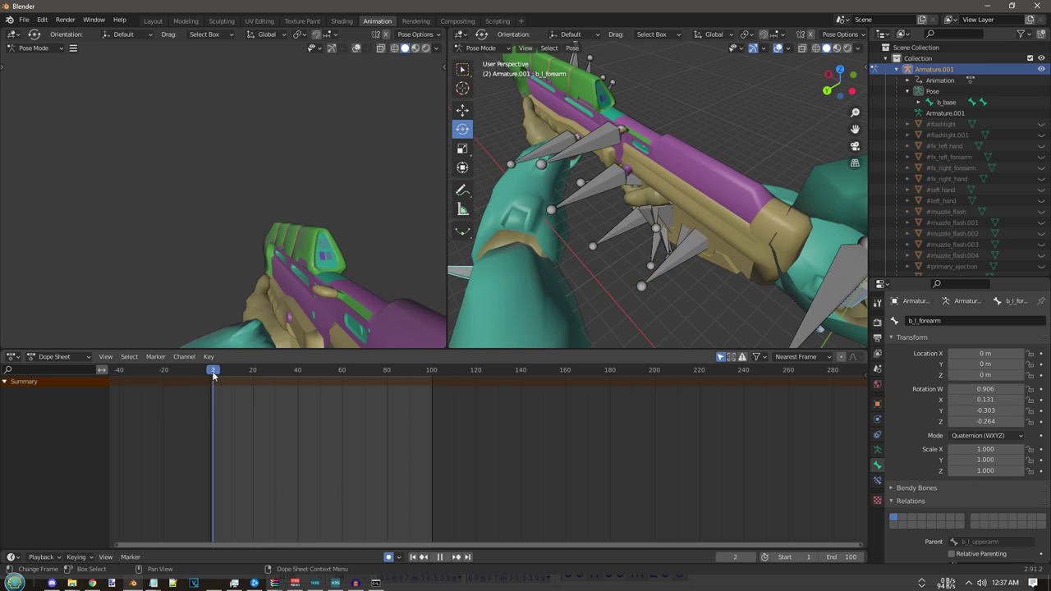
pyautogui.press('space')
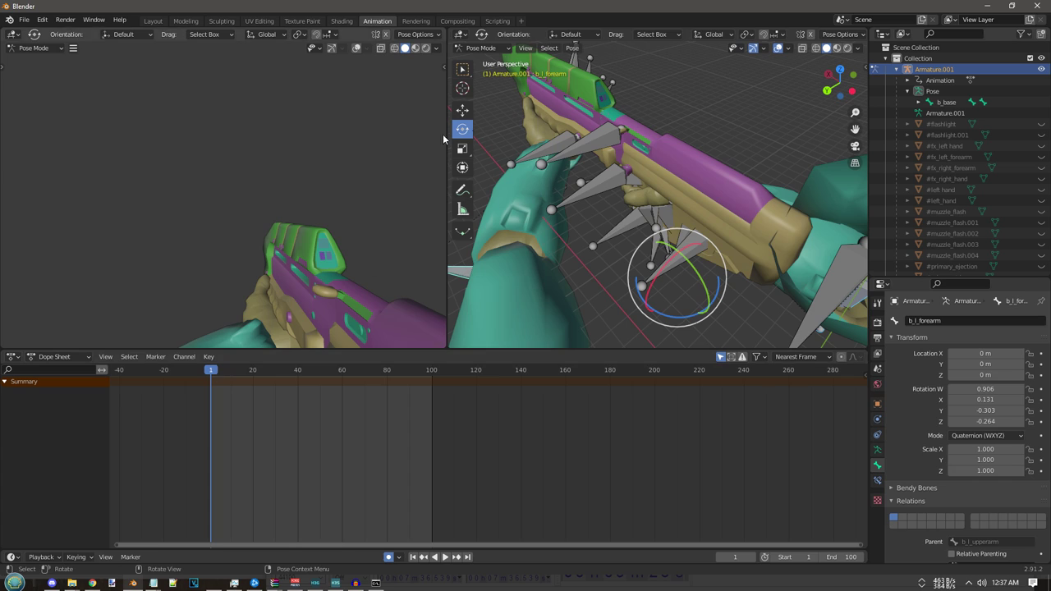
pyautogui.moveTo(669, 284); pyautogui.dragTo(667, 284)
pyautogui.press('space')
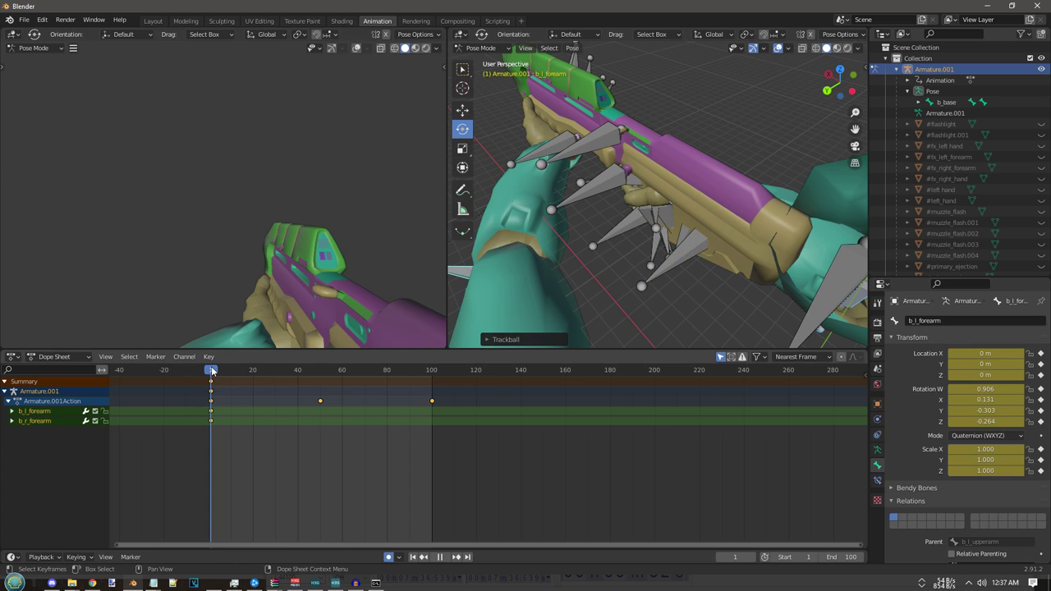
# - Copy the forearm bones' frame 1 keyframe to frame 100
pyautogui.moveTo(221, 372); pyautogui.dragTo(432, 369)
pyautogui.click(211, 383)
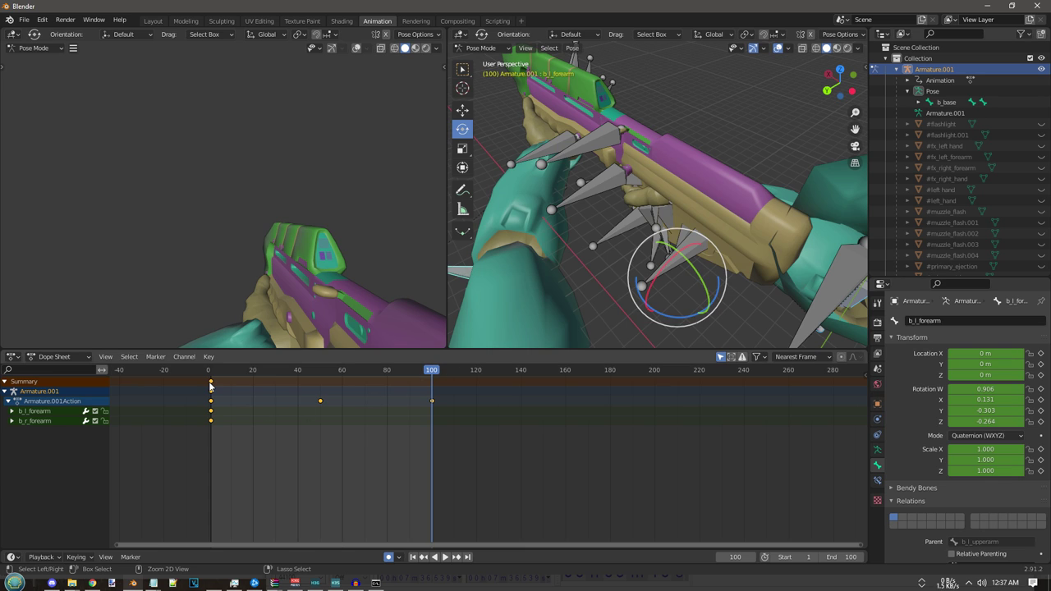
pyautogui.press('i')
# - At frame 50, freely rotate both forearm bones slightly to key the middle of the idle motion
pyautogui.moveTo(437, 376); pyautogui.dragTo(316, 378)
pyautogui.press('space')
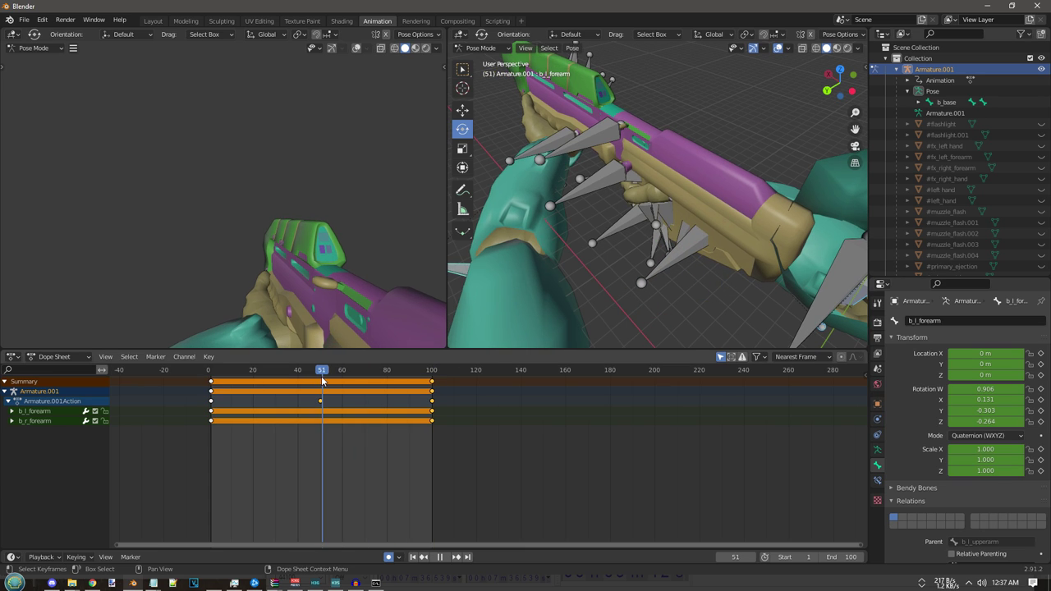
pyautogui.press('Escape')
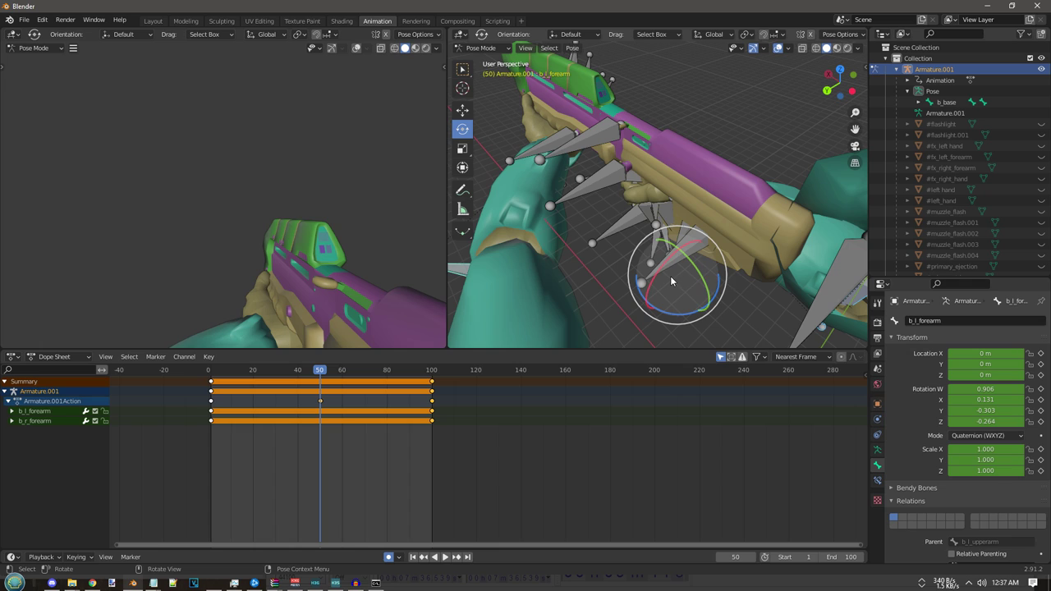
pyautogui.moveTo(671, 280); pyautogui.dragTo(654, 251)
# - Go to frame 75 and rotate both forearm bones slightly to add another keyframe
pyautogui.moveTo(320, 374); pyautogui.dragTo(358, 376)
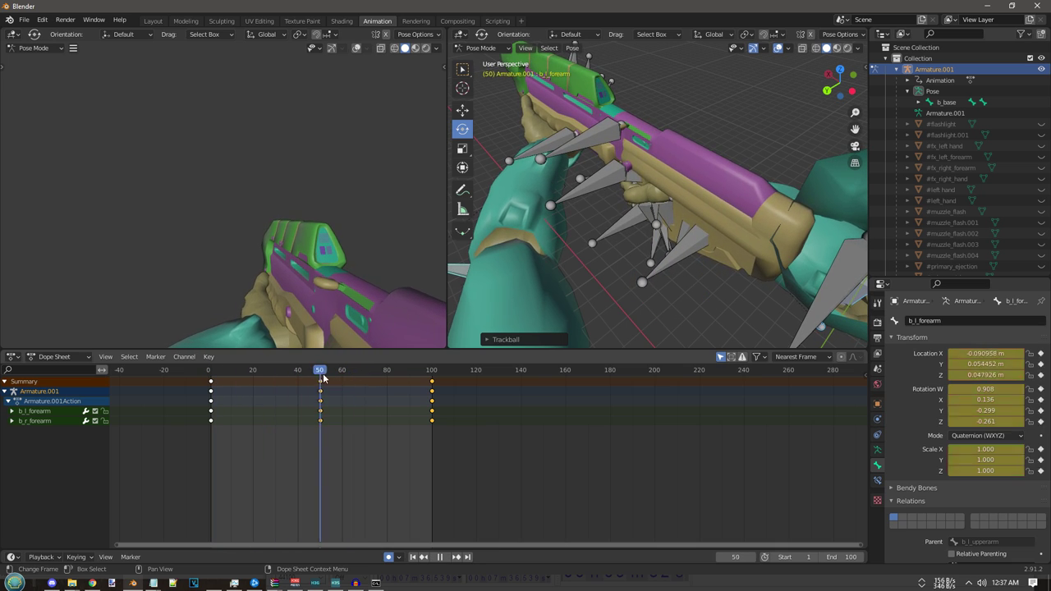
pyautogui.press('space')
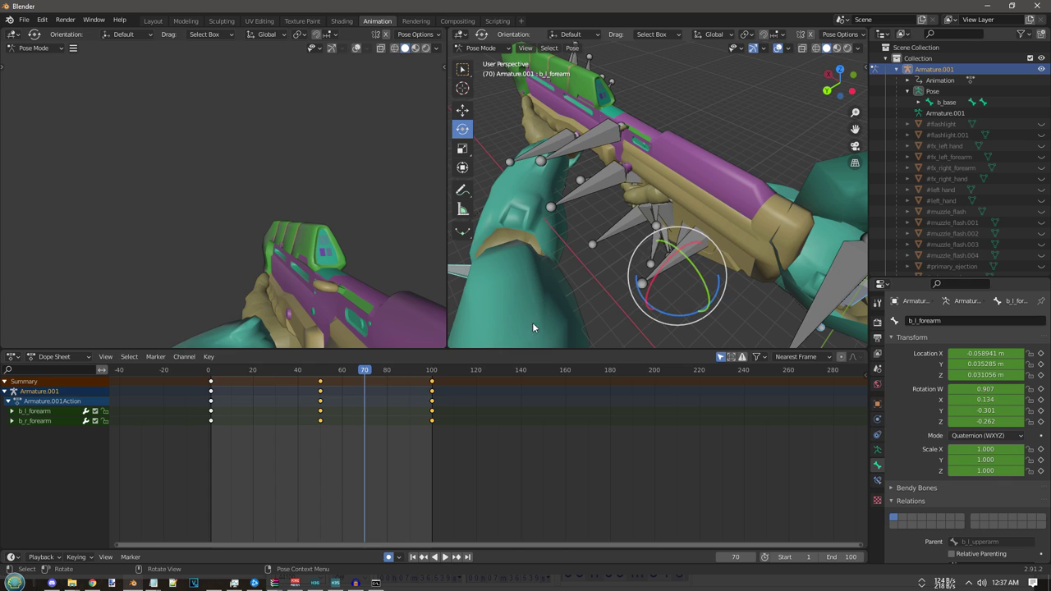
pyautogui.moveTo(364, 372); pyautogui.dragTo(375, 375)
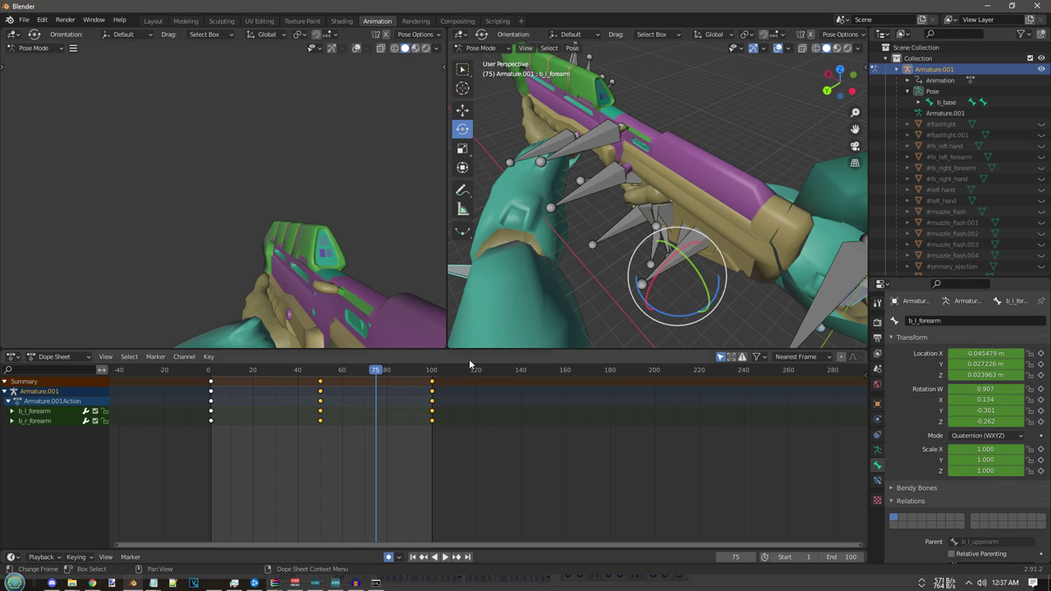
pyautogui.moveTo(673, 281); pyautogui.dragTo(671, 281)
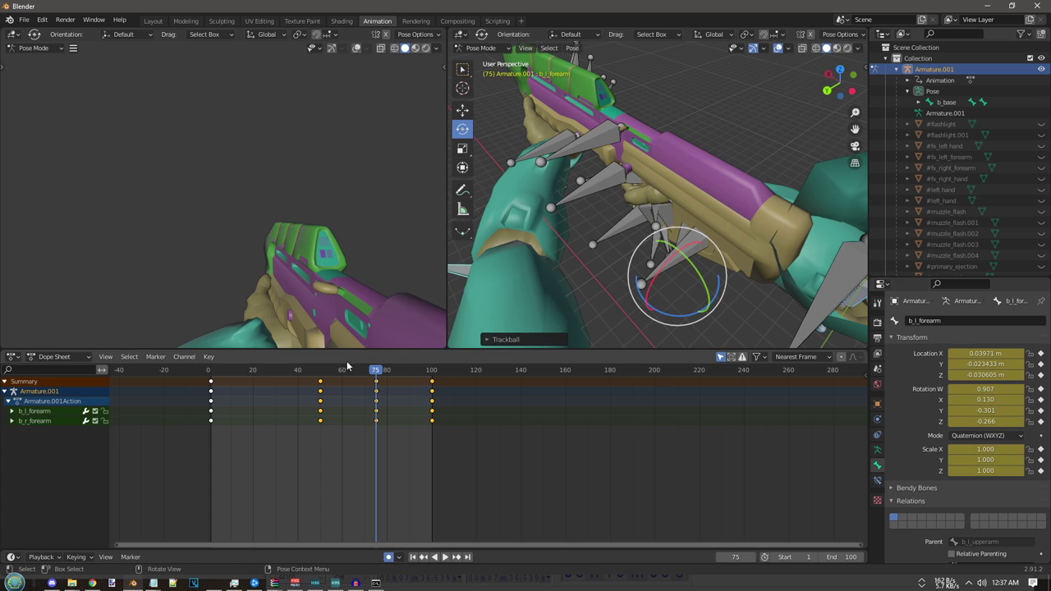
# - Delete the forearm bones' keyframes at frame 75 and play back the idle animation to check the loop
pyautogui.press('space')
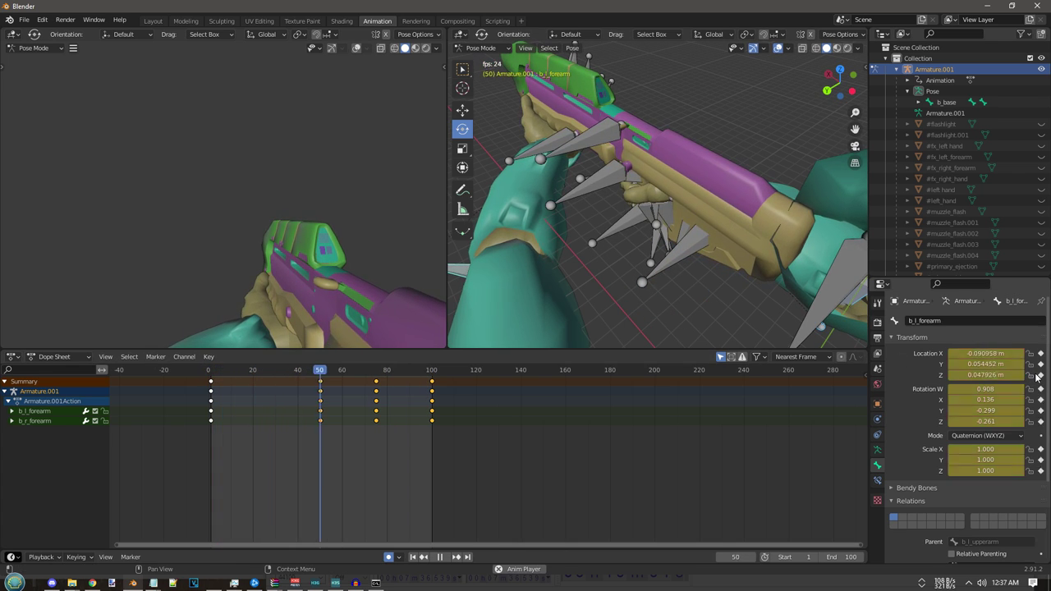
pyautogui.press('space')
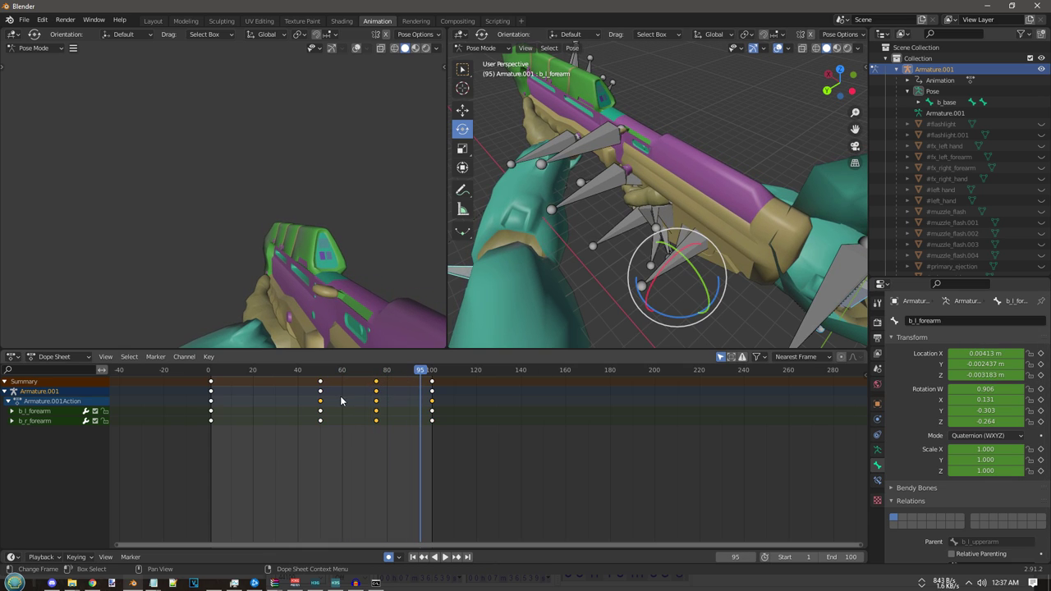
pyautogui.press('Delete')
pyautogui.press('space')
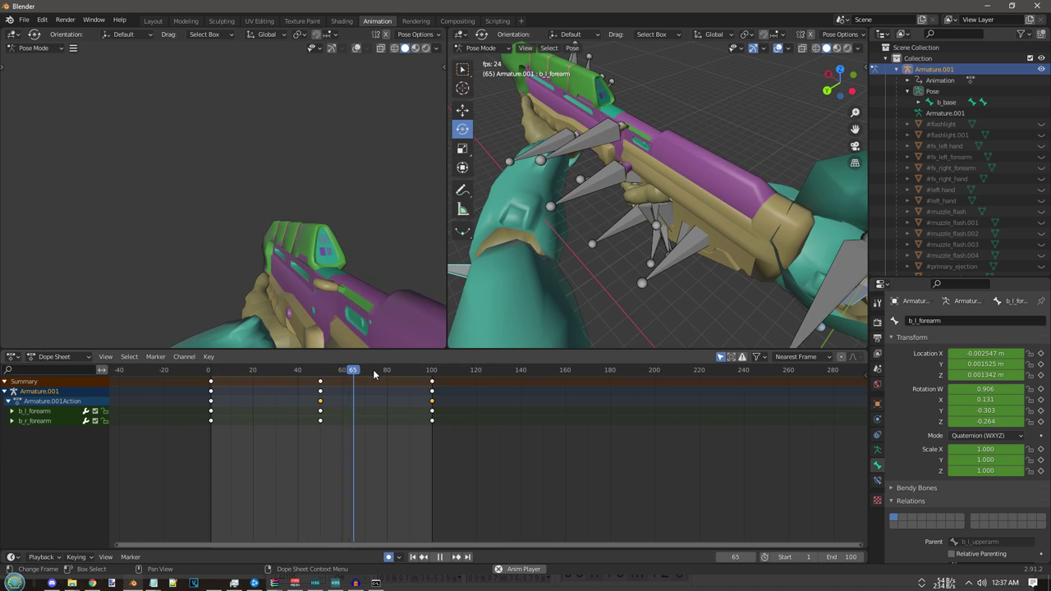
pyautogui.press('space')
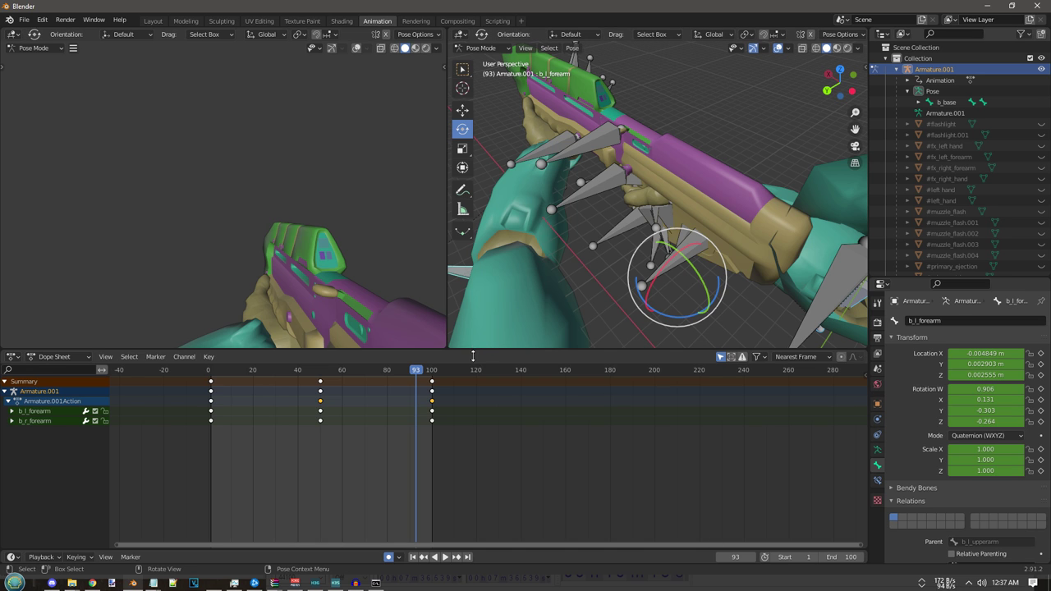
# - Start a Halo Jointed Model Animation (.jma) export and browse to the H3EK\data folder
pyautogui.moveTo(467, 354); pyautogui.dragTo(468, 452)
pyautogui.moveTo(600, 349); pyautogui.dragTo(690, 354, button='middle')
pyautogui.scroll(2, 642, 363)
pyautogui.scroll(-2, 643, 363)
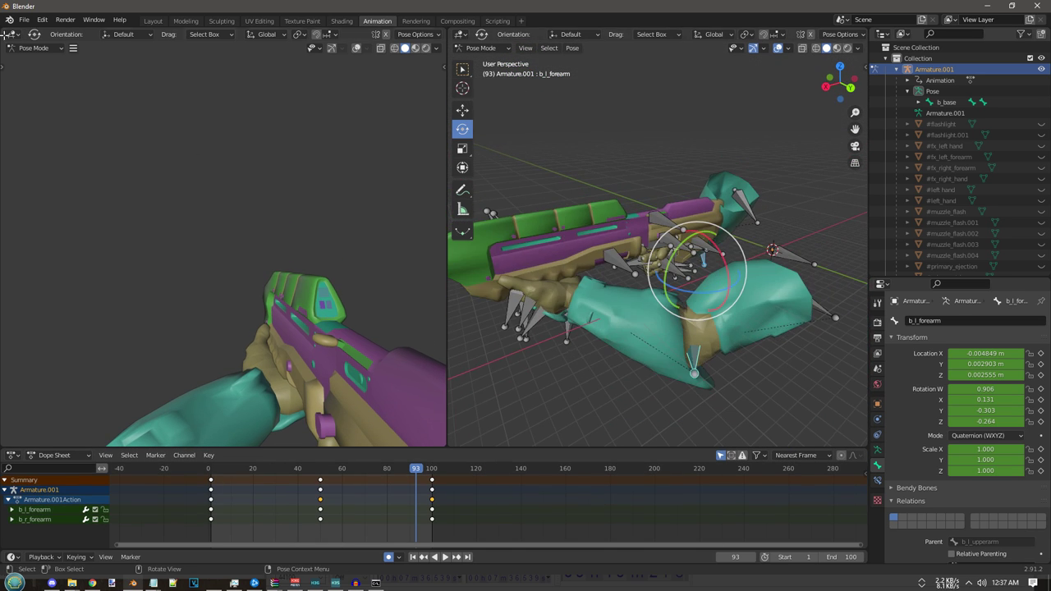
pyautogui.click(23, 22)
pyautogui.moveTo(50, 179)
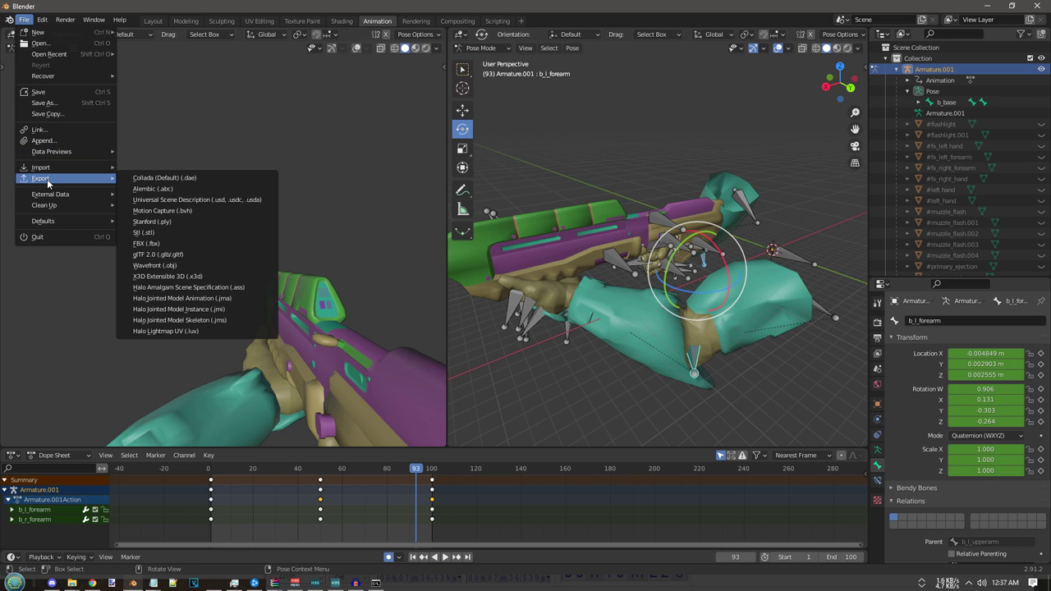
pyautogui.click(229, 300)
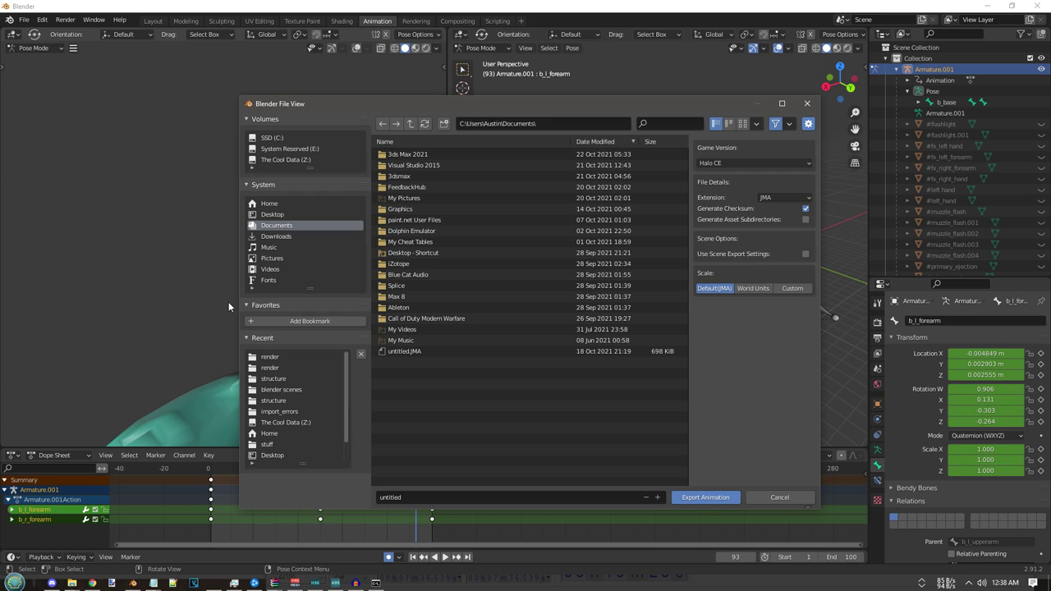
pyautogui.click(270, 380)
pyautogui.click(411, 123)
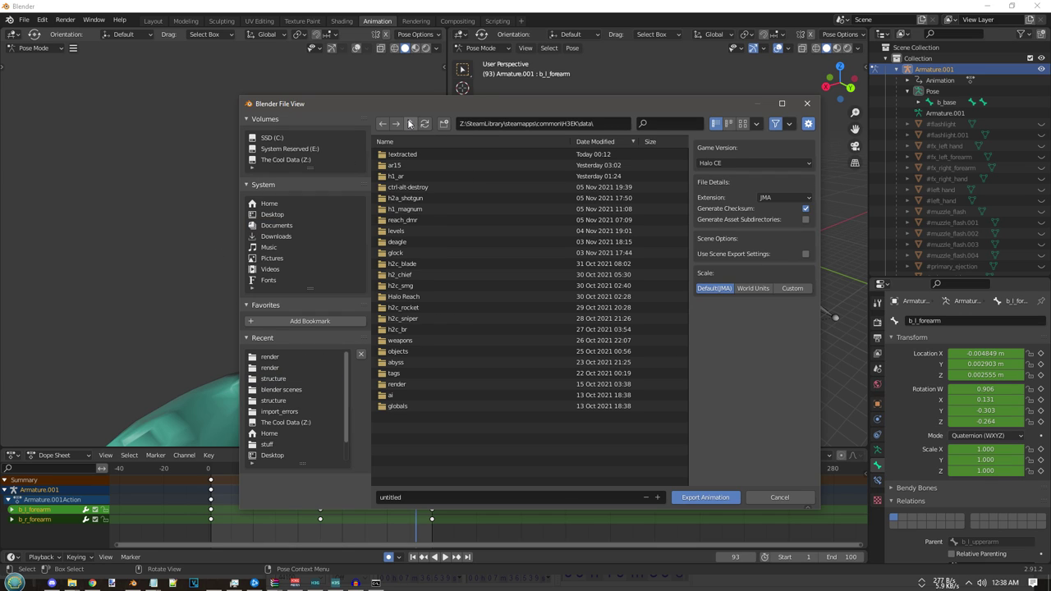
pyautogui.click(411, 123)
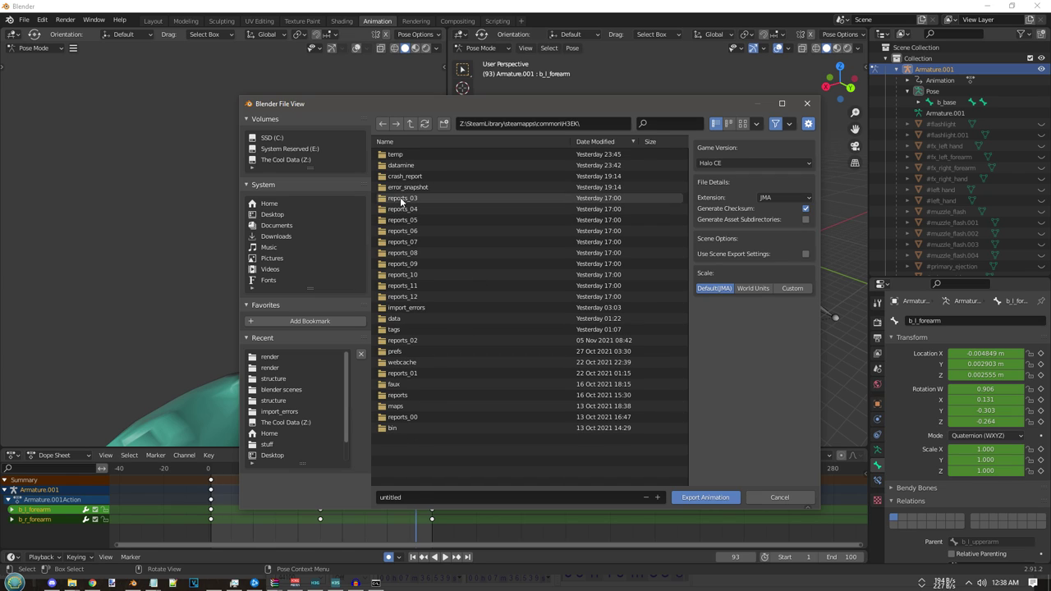
pyautogui.click(391, 322)
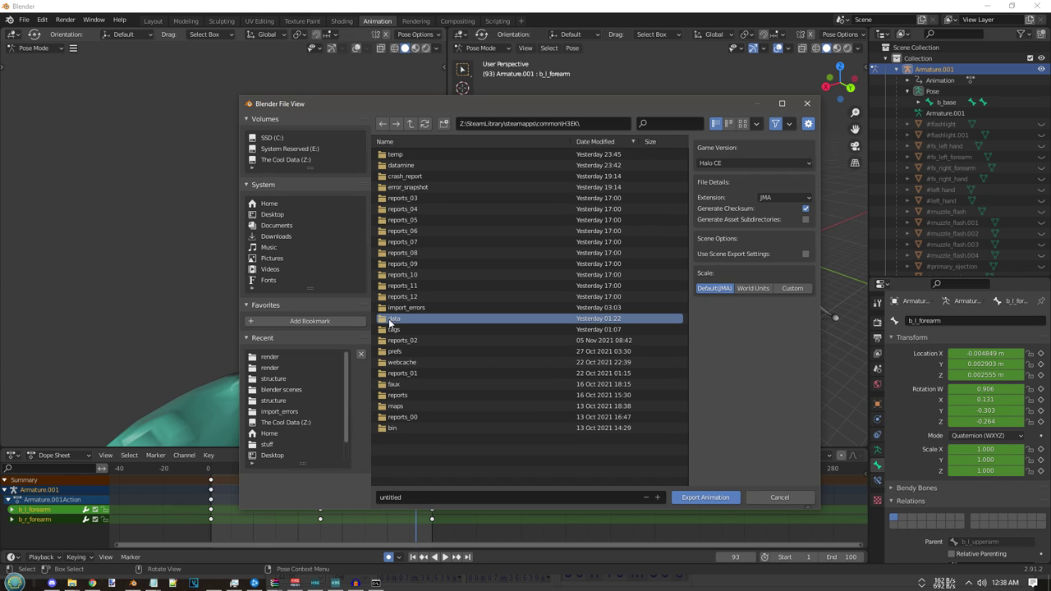
pyautogui.doubleClick(391, 322)
# - Create a new folder named youtubear inside the data folder and open it
pyautogui.rightClick(398, 427)
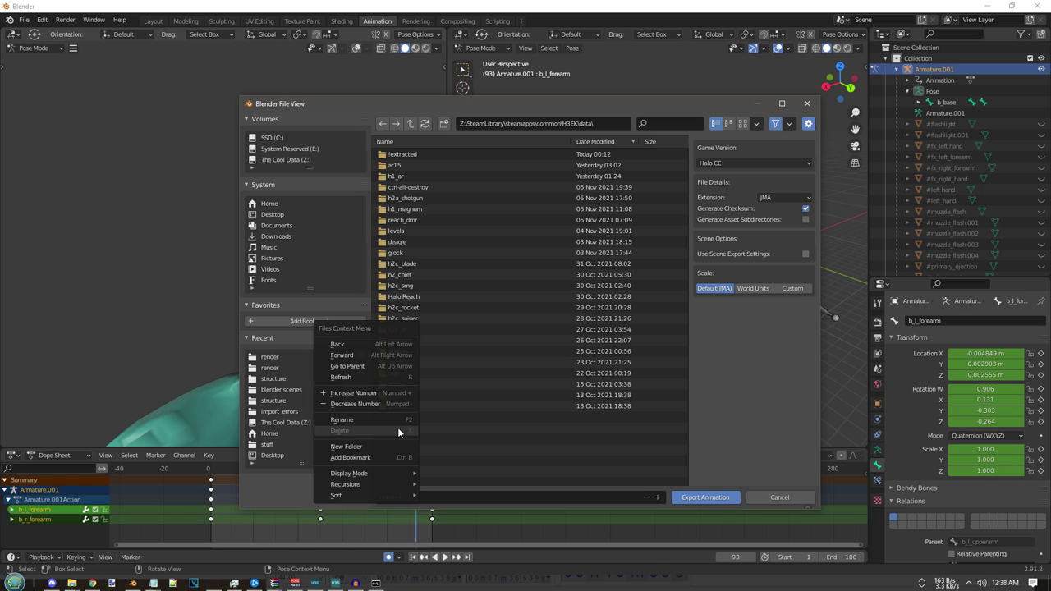
pyautogui.rightClick(396, 417)
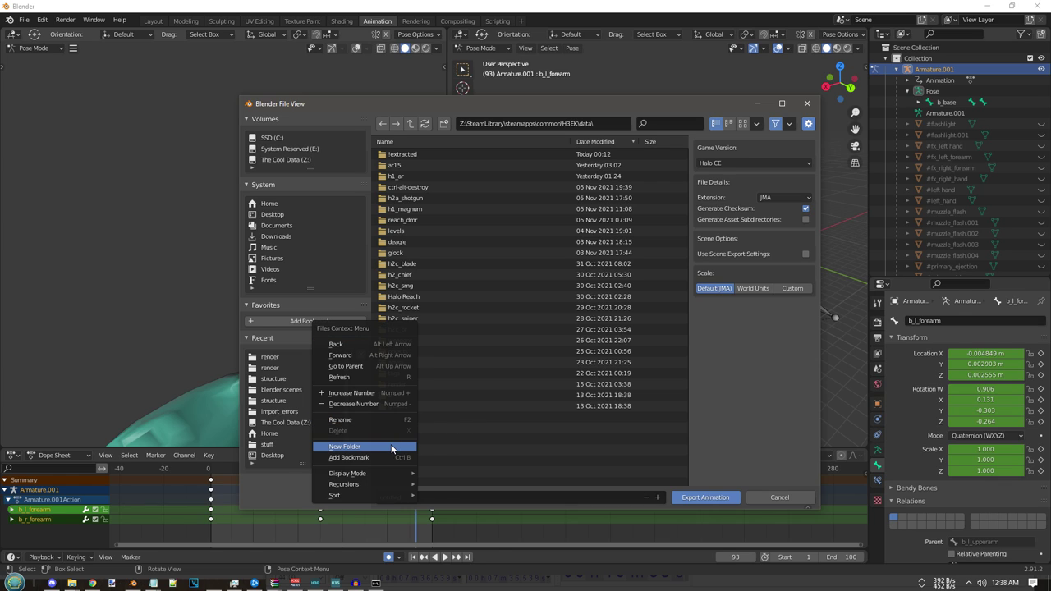
pyautogui.click(391, 446)
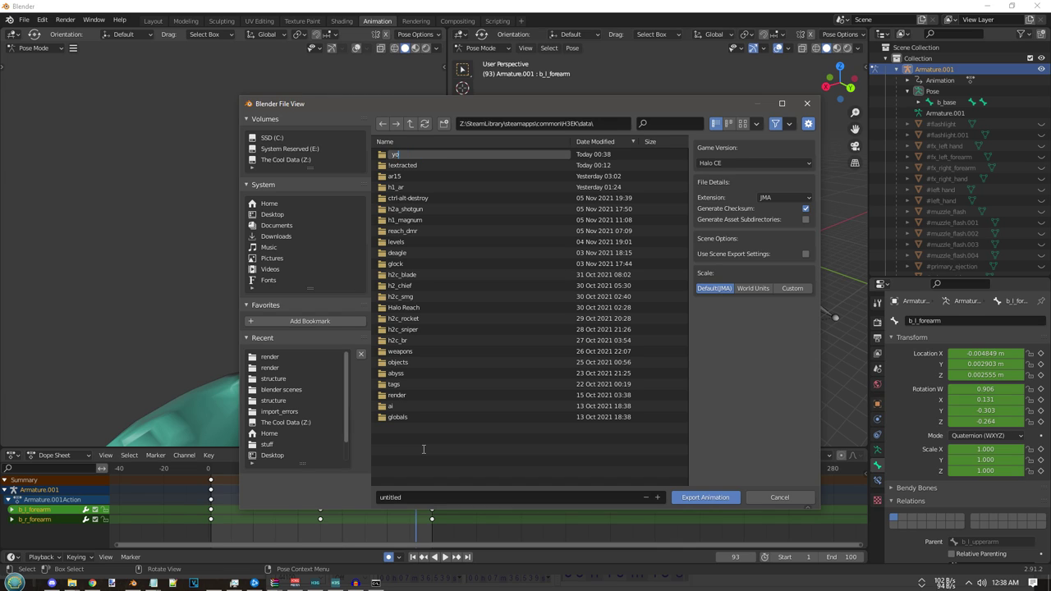
pyautogui.press('Return')
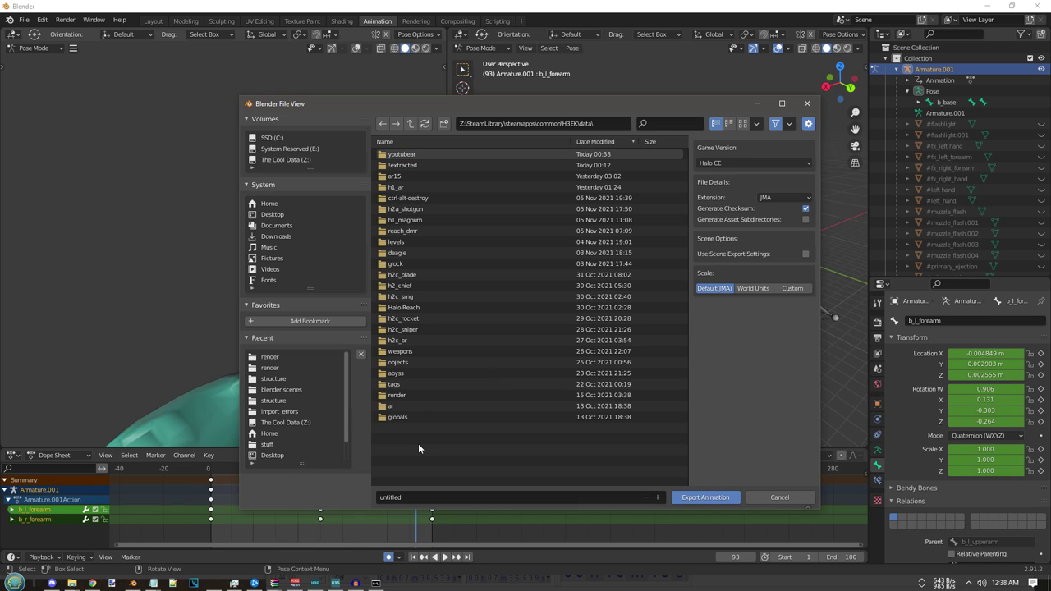
pyautogui.doubleClick(407, 154)
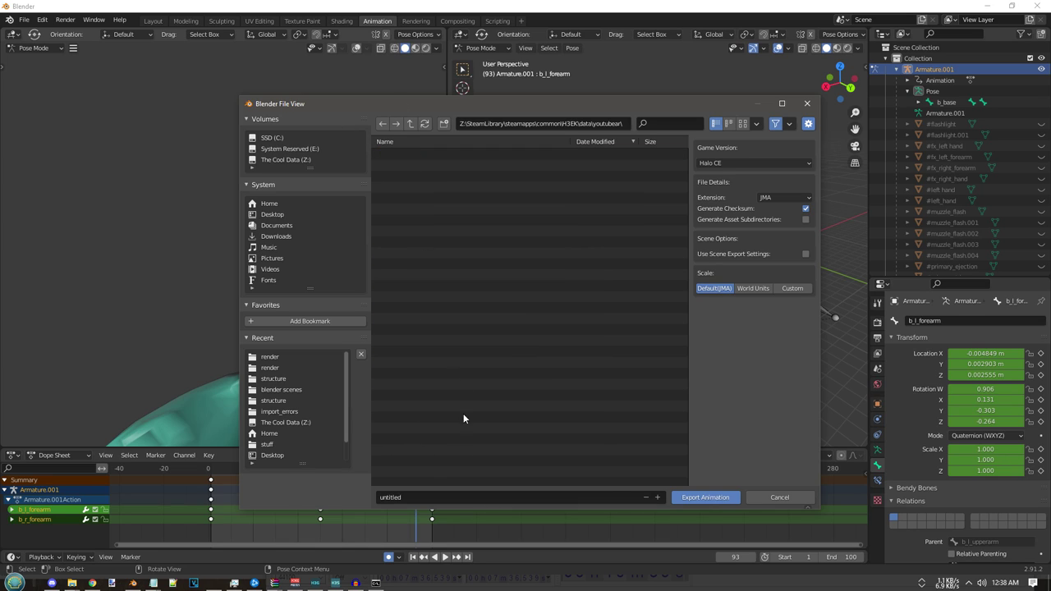
# - Name the export file "first_person idle"
pyautogui.click(443, 500)
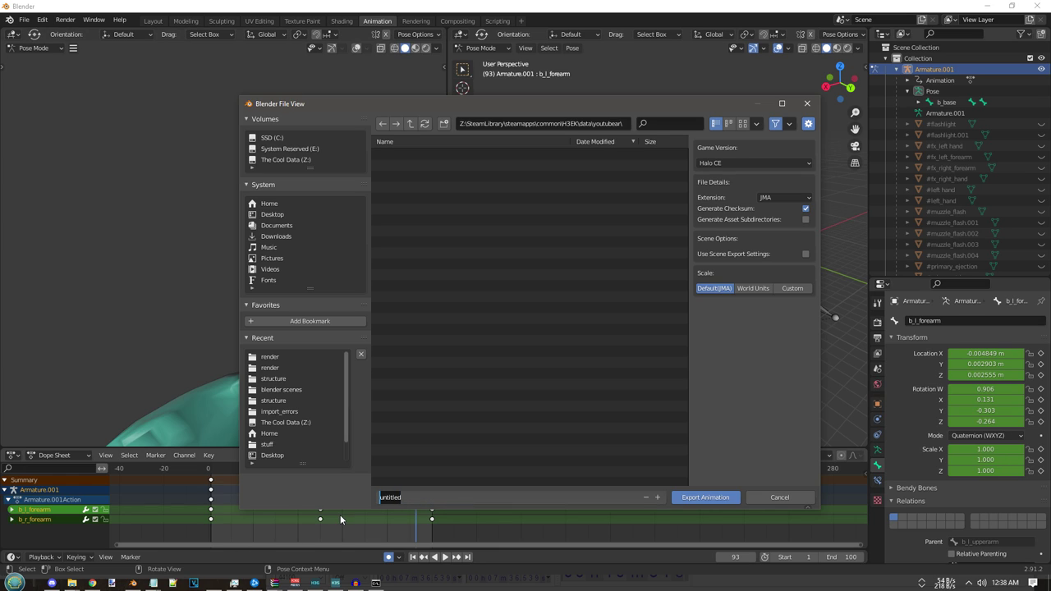
pyautogui.press('End')
pyautogui.press('BackSpace')
pyautogui.hotkey('ctrl', 'BackSpace')
pyautogui.write('first_person idle')
pyautogui.click(707, 179)
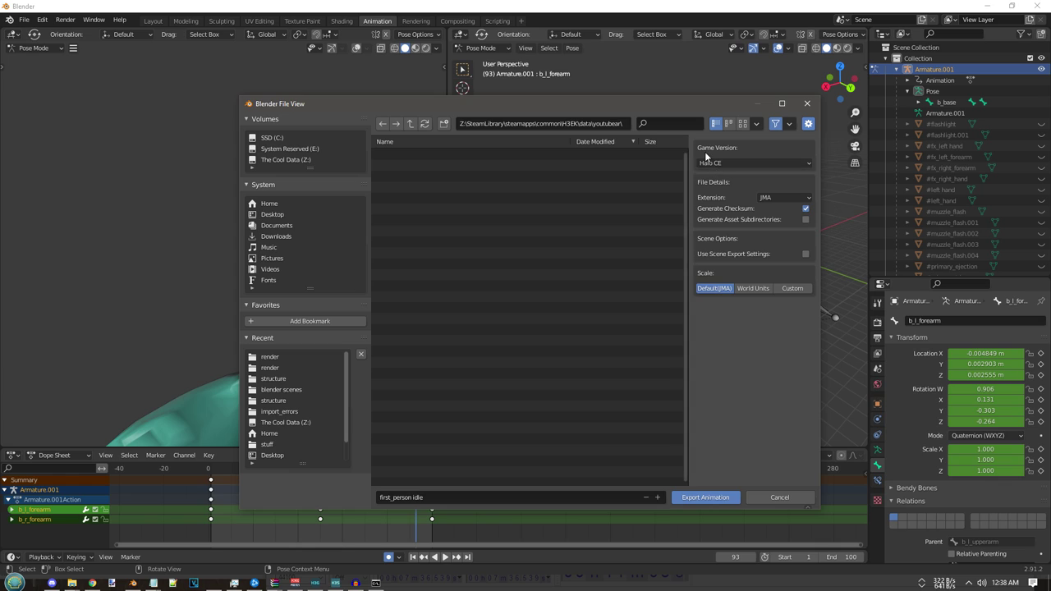
# - Set the game version to Halo 3 MCC and the extension to JMM, and export the animation
pyautogui.click(726, 162)
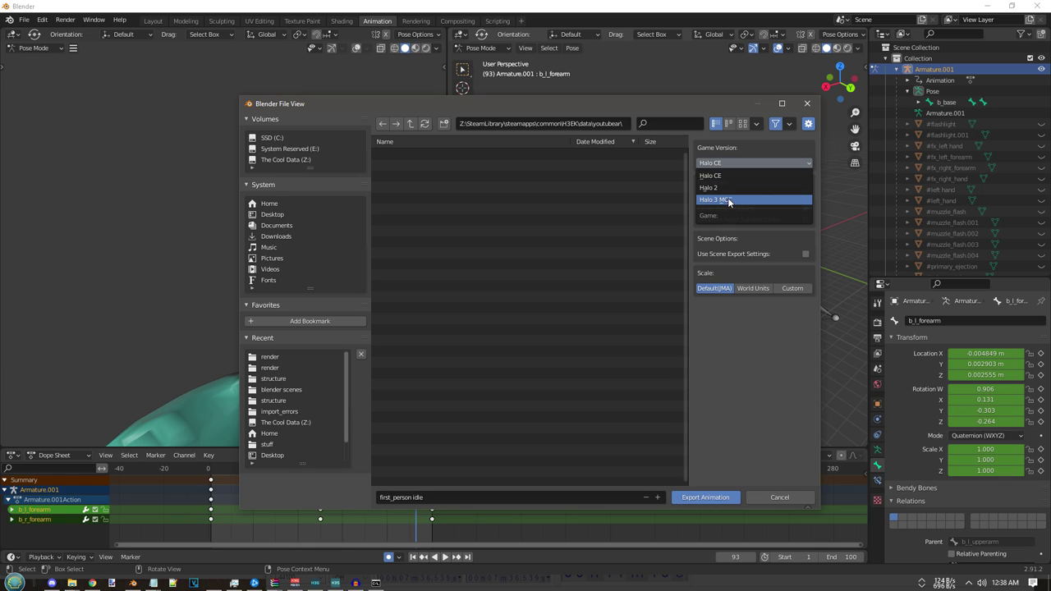
pyautogui.click(728, 197)
pyautogui.click(779, 197)
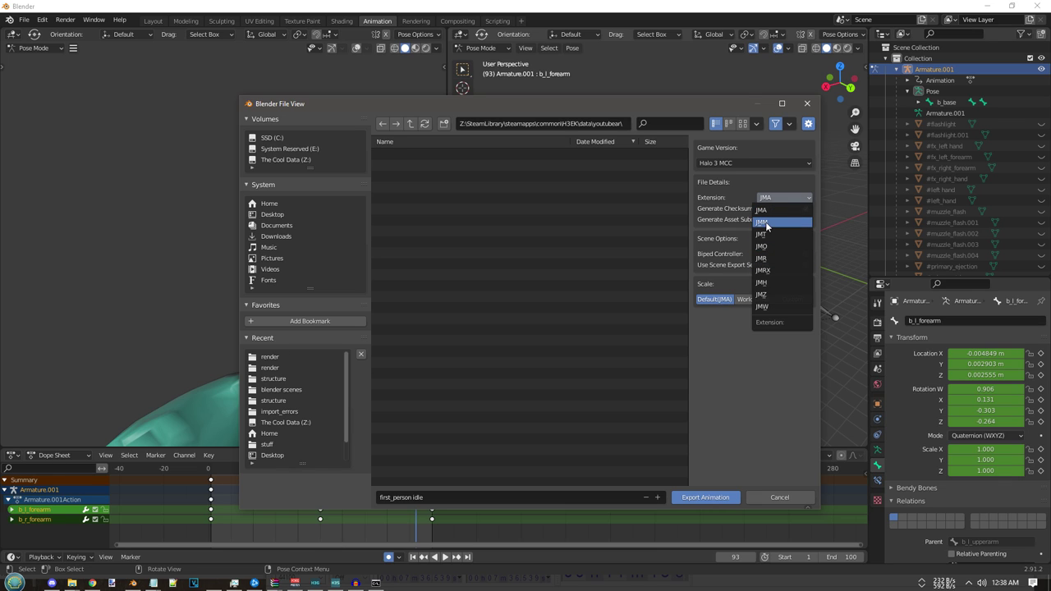
pyautogui.click(764, 222)
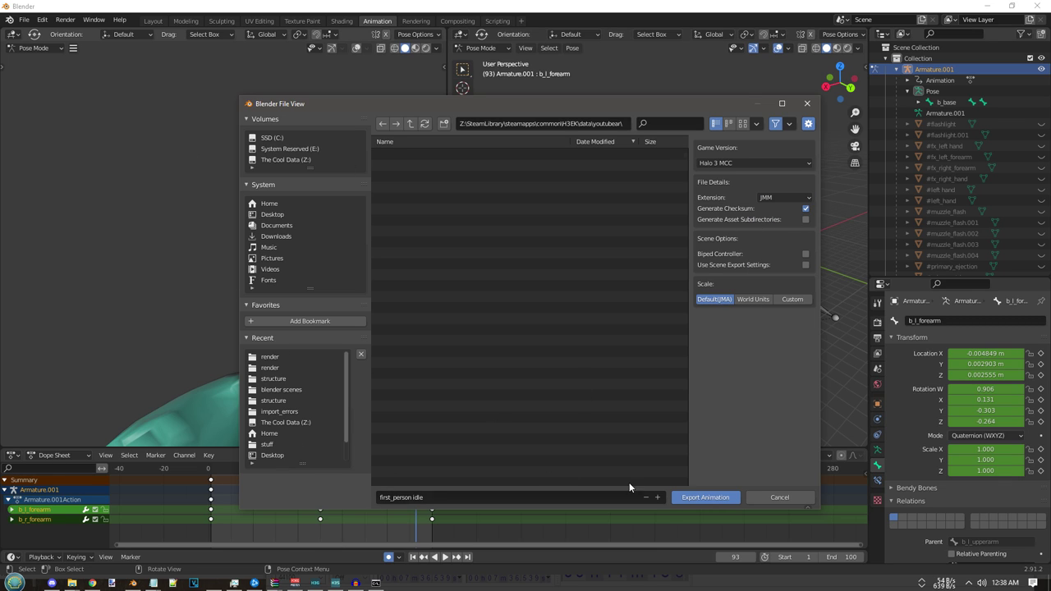
pyautogui.click(701, 498)
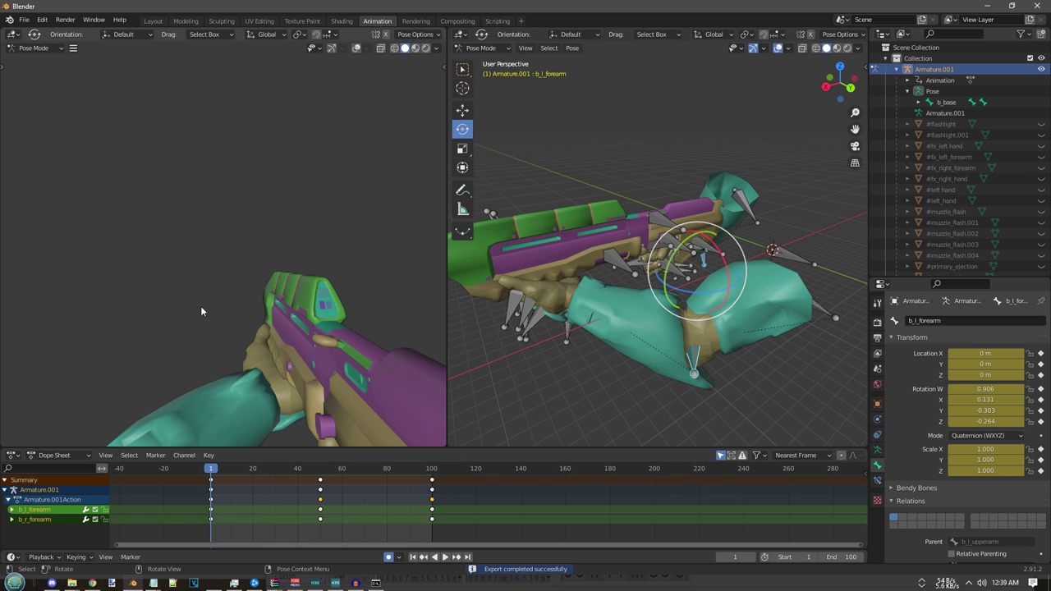
# - Set the end frame to 10 and delete the keyframes at frames 50 and 100 for all bones
pyautogui.moveTo(855, 558); pyautogui.dragTo(790, 558)
pyautogui.scroll(-5, 818, 392)
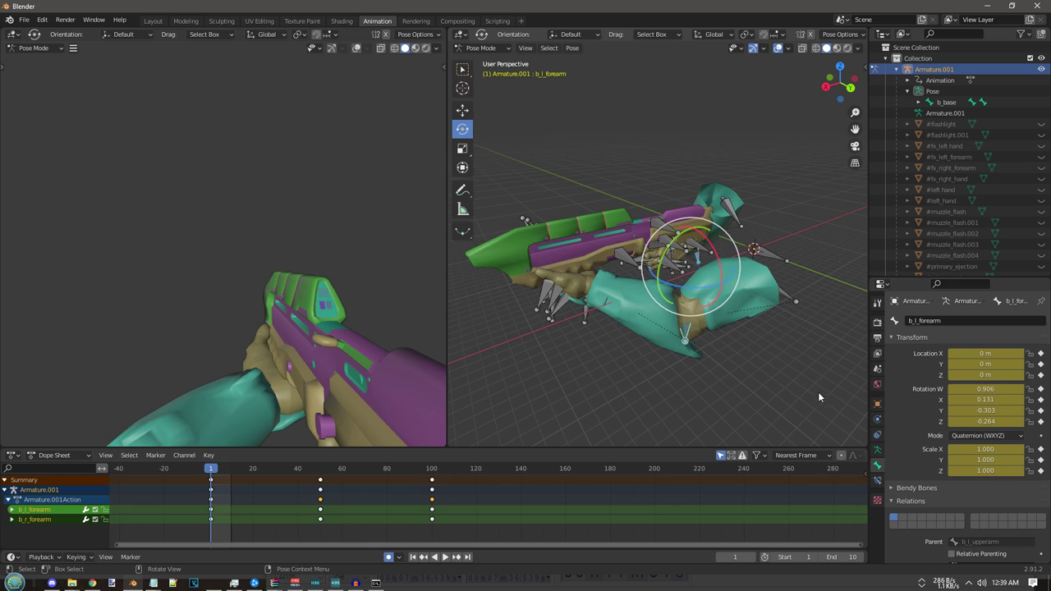
pyautogui.moveTo(808, 391); pyautogui.dragTo(558, 187)
pyautogui.moveTo(506, 530); pyautogui.dragTo(290, 474)
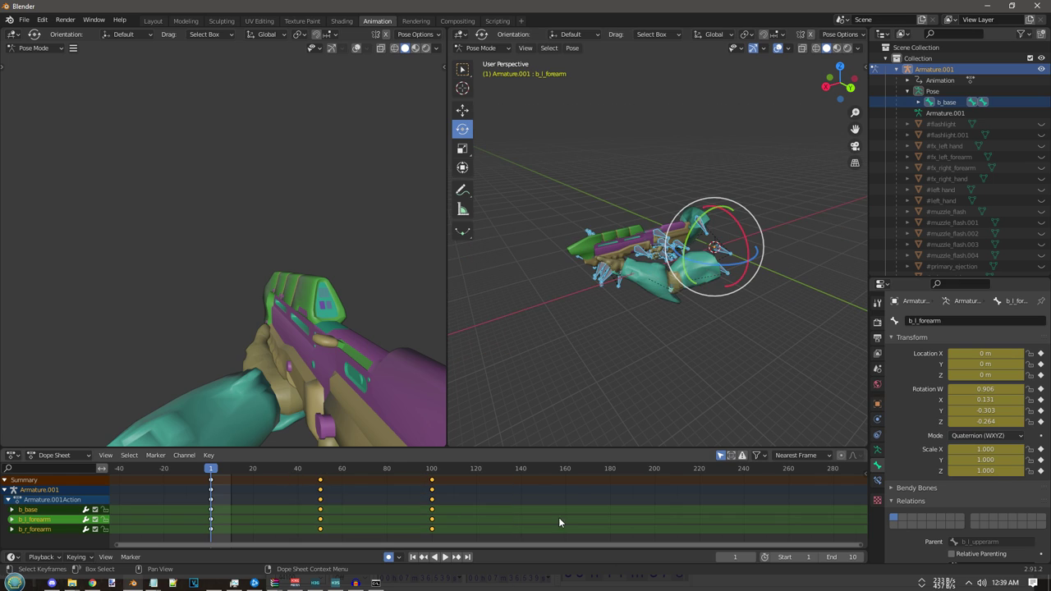
pyautogui.press('x')
pyautogui.click(198, 512)
# - Set the end frame of the new animation to 30
pyautogui.moveTo(838, 557); pyautogui.dragTo(861, 557)
pyautogui.scroll(5, 287, 497)
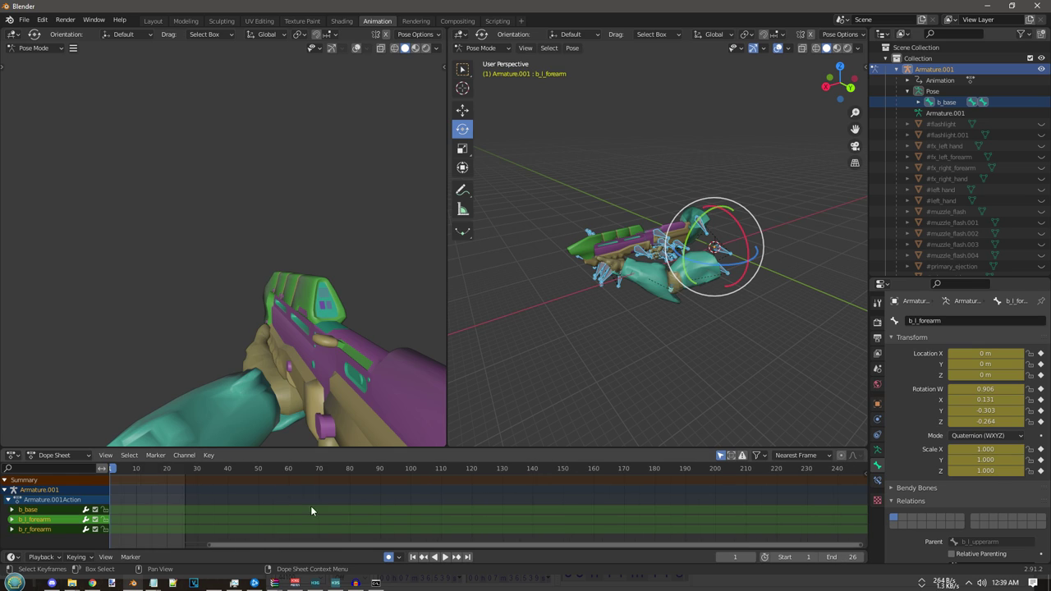
pyautogui.moveTo(468, 545); pyautogui.dragTo(221, 544)
pyautogui.scroll(5, 321, 491)
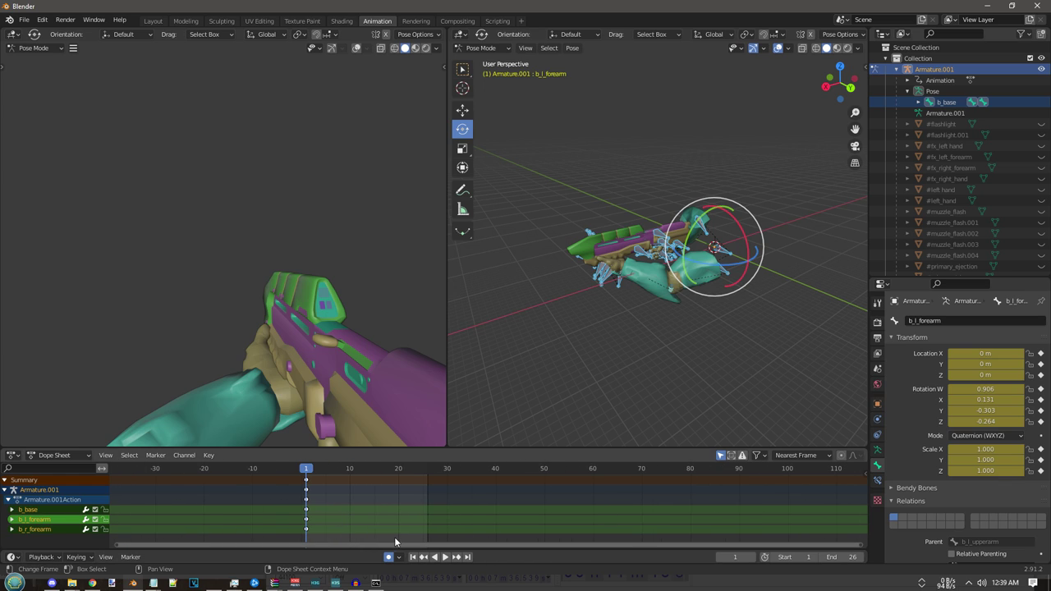
pyautogui.moveTo(402, 545); pyautogui.dragTo(375, 544)
pyautogui.scroll(3, 372, 515)
pyautogui.moveTo(846, 557); pyautogui.dragTo(852, 557)
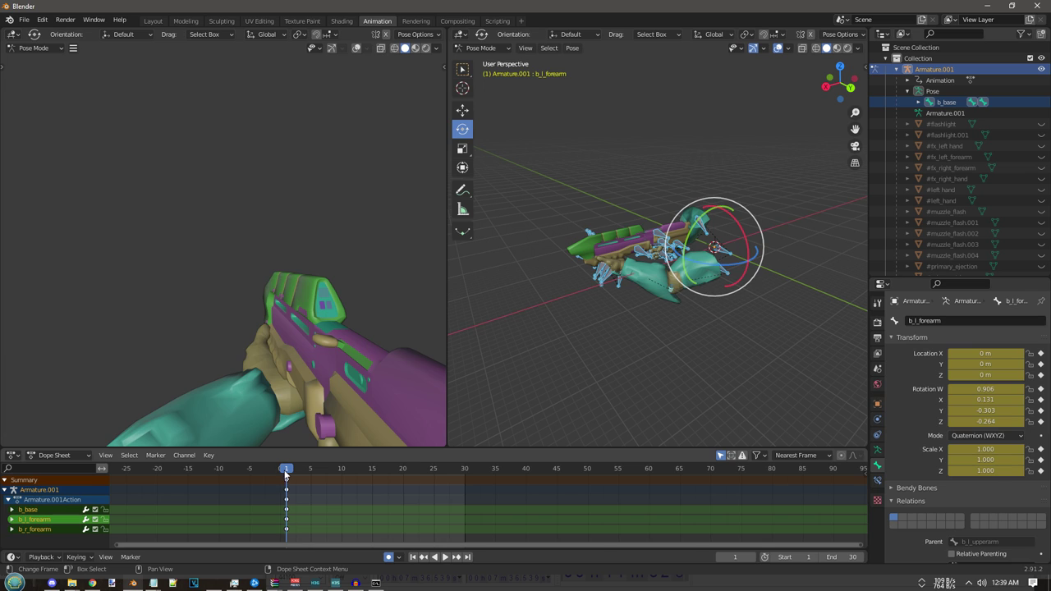
# - Select the frame 1 keyframes of all bones and move them to frame 30
pyautogui.moveTo(287, 470)
pyautogui.mouseDown()
pyautogui.moveTo(298, 481)
pyautogui.moveTo(287, 486)
pyautogui.mouseUp()
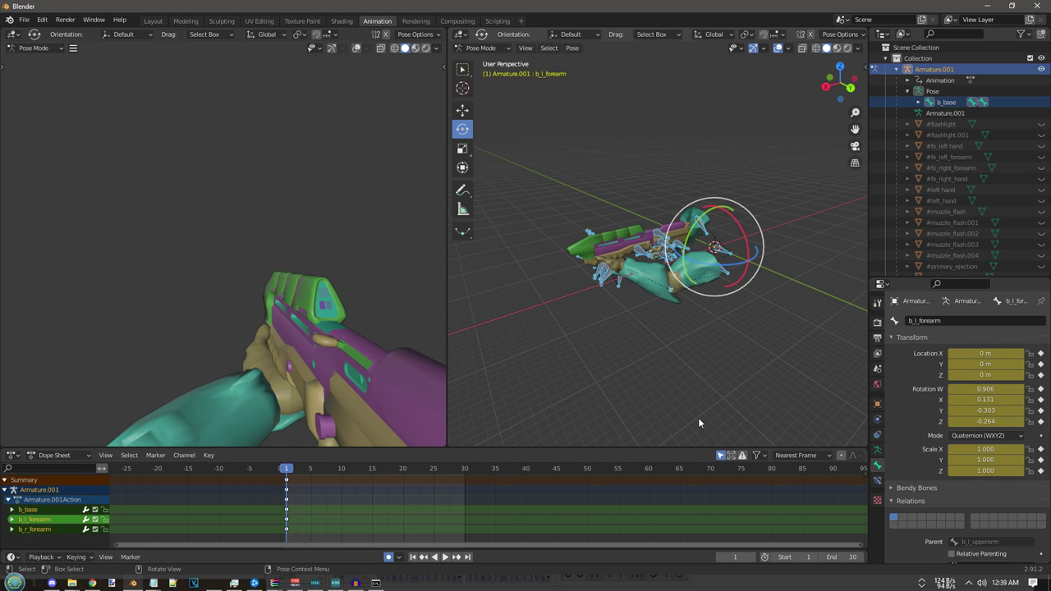
pyautogui.moveTo(822, 385); pyautogui.dragTo(511, 123)
pyautogui.moveTo(287, 472); pyautogui.dragTo(287, 483)
pyautogui.click(287, 483)
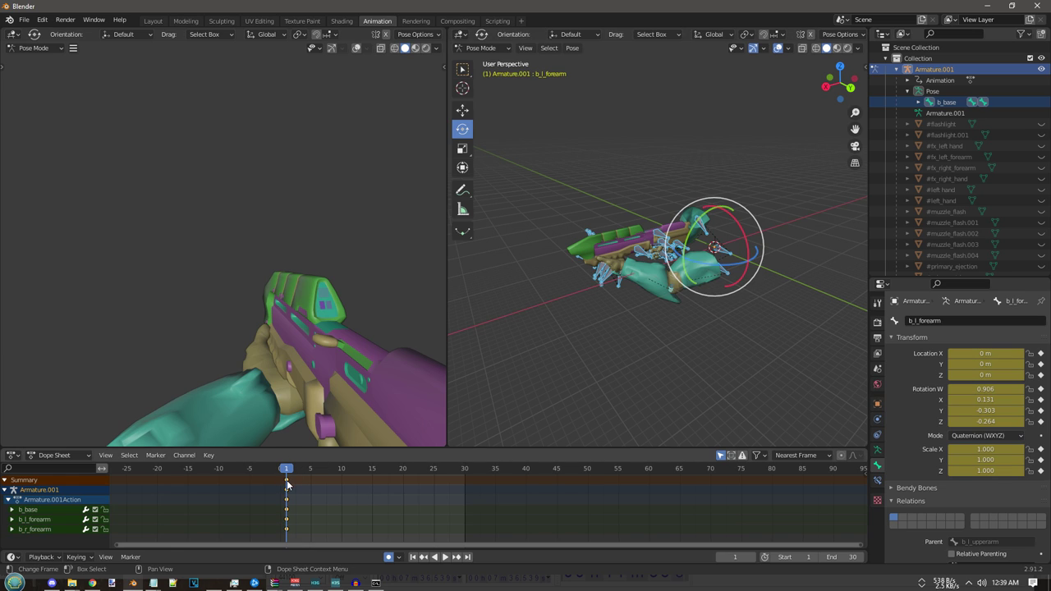
pyautogui.moveTo(806, 433); pyautogui.dragTo(493, 107)
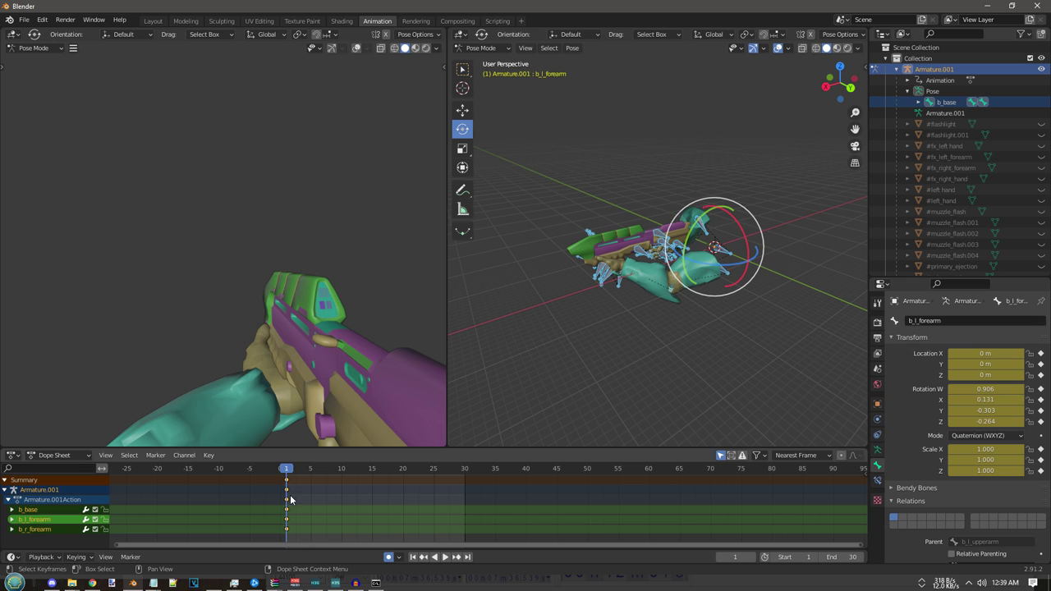
pyautogui.moveTo(286, 481); pyautogui.dragTo(299, 487)
pyautogui.click(466, 517)
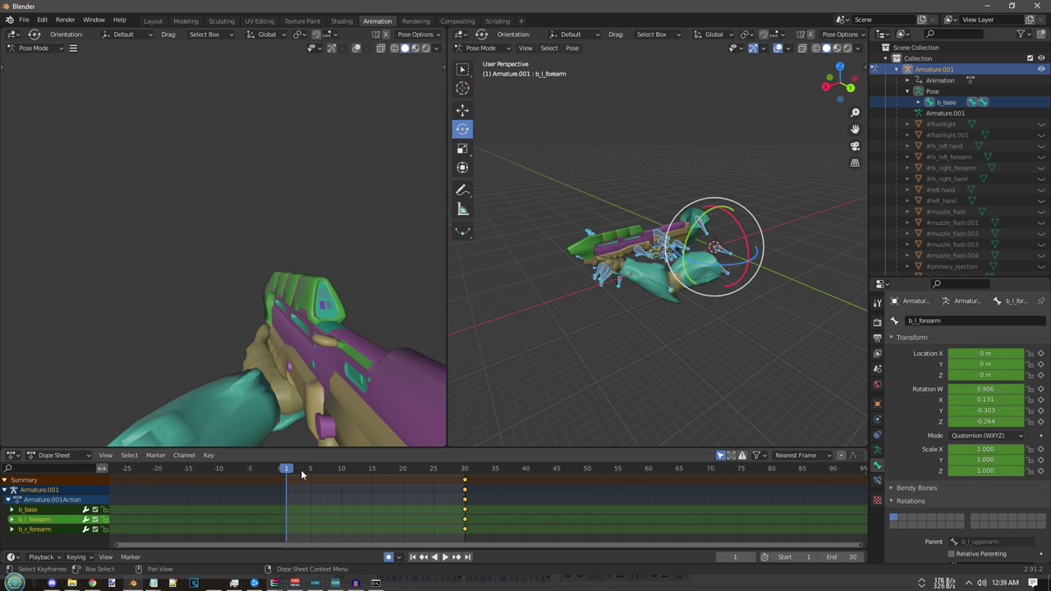
# - Select the b_base bone and freely rotate and move it at frame 1 to swing the arms and rifle out of the hold pose
pyautogui.moveTo(640, 294); pyautogui.dragTo(572, 329, button='middle')
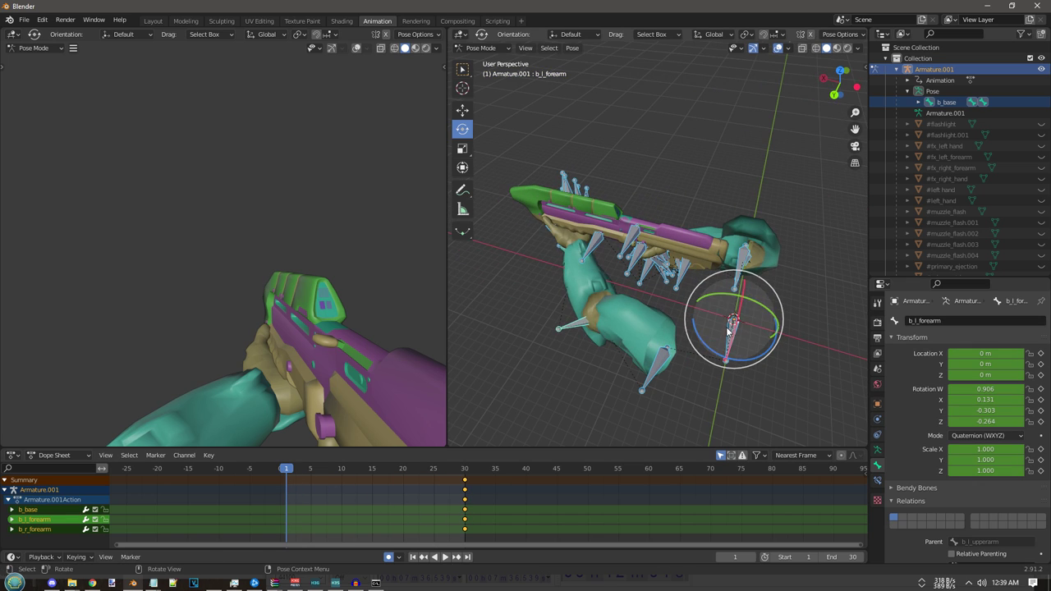
pyautogui.click(728, 328)
pyautogui.keyDown('shift'); pyautogui.moveTo(737, 361); pyautogui.dragTo(686, 353, button='middle'); pyautogui.keyUp('shift')
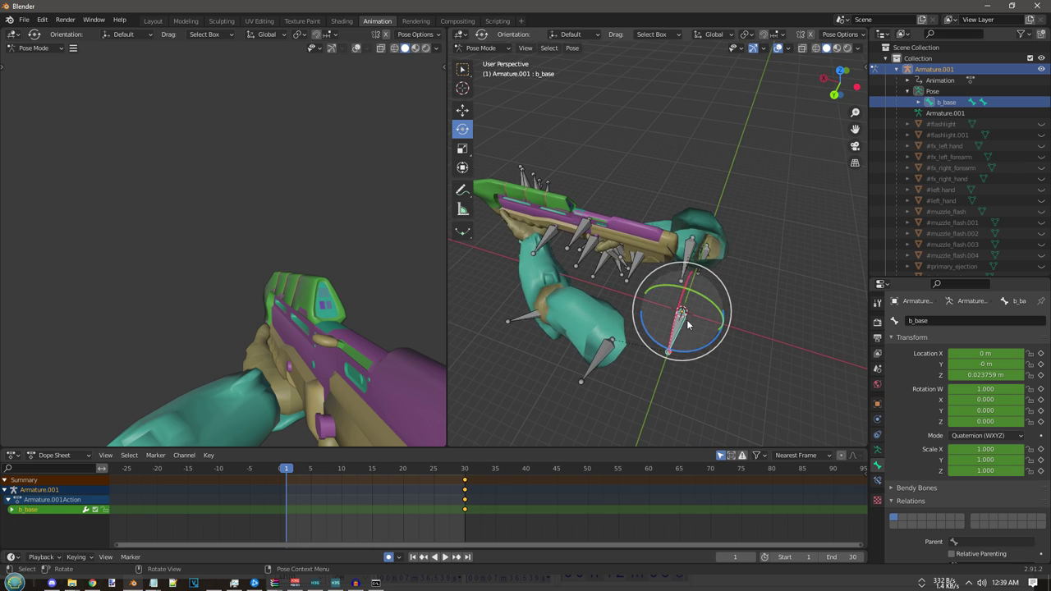
pyautogui.moveTo(687, 322); pyautogui.dragTo(659, 302)
pyautogui.hotkey('ctrl', 'z')
pyautogui.moveTo(676, 279); pyautogui.dragTo(697, 266, button='middle')
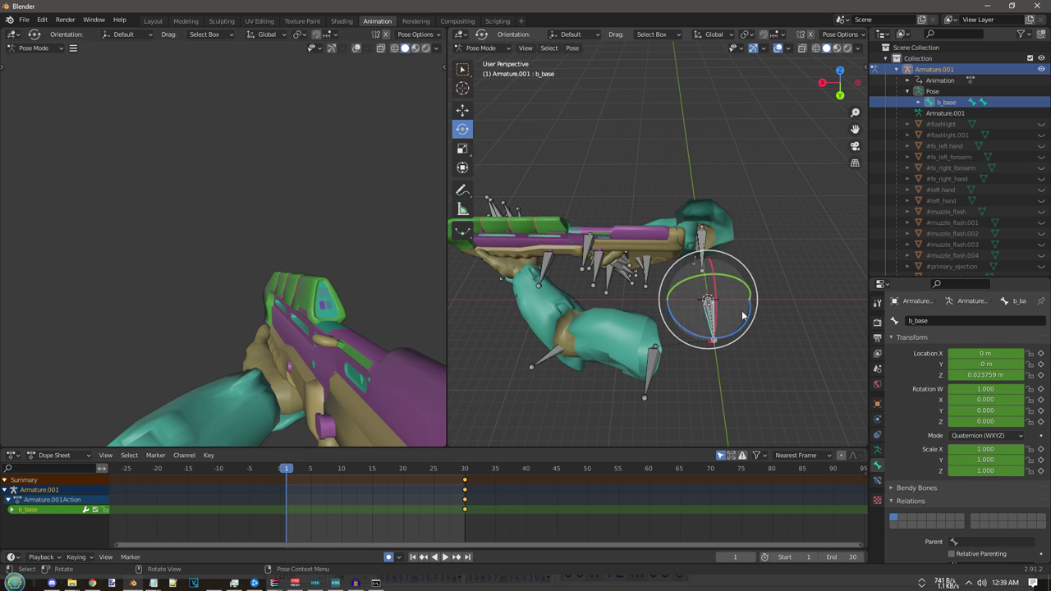
pyautogui.moveTo(704, 287); pyautogui.dragTo(479, 313)
pyautogui.click(463, 110)
pyautogui.click(463, 129)
pyautogui.click(463, 110)
pyautogui.moveTo(580, 304); pyautogui.dragTo(627, 309)
# - Turn on X-ray display in the posing viewport and select the b_base bone
pyautogui.click(596, 342)
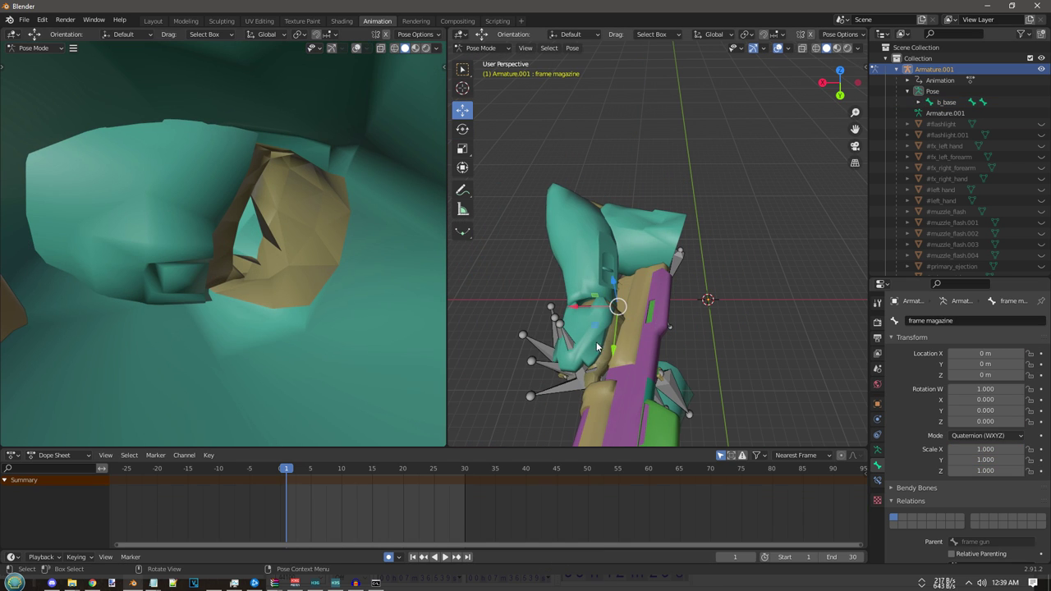
pyautogui.moveTo(596, 342); pyautogui.dragTo(641, 220, button='middle')
pyautogui.scroll(5, 699, 328)
pyautogui.click(579, 261)
pyautogui.click(642, 220)
pyautogui.moveTo(641, 221); pyautogui.dragTo(699, 214, button='middle')
pyautogui.click(803, 48)
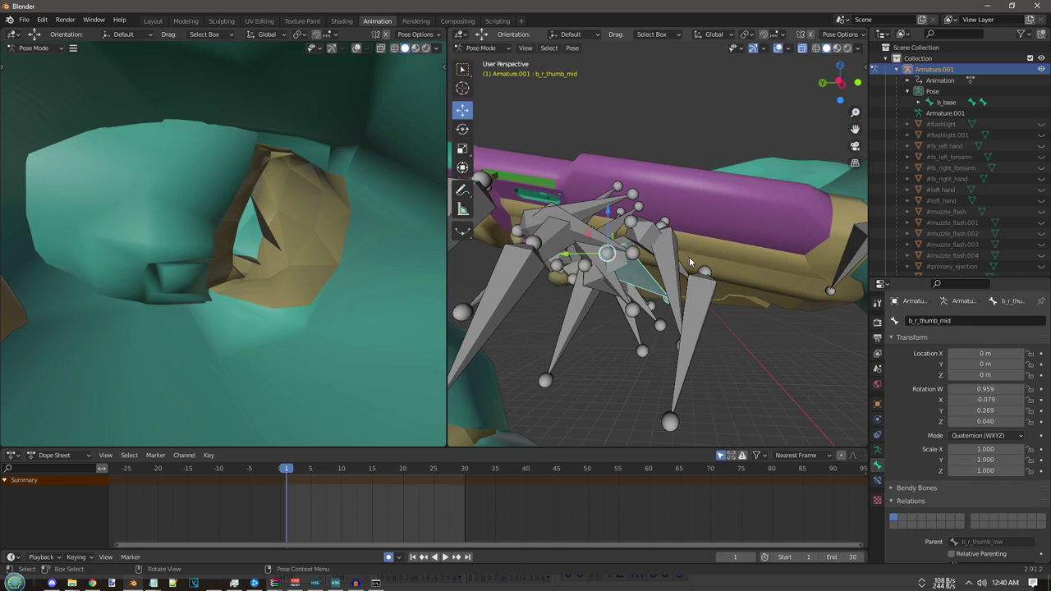
pyautogui.click(657, 300)
pyautogui.moveTo(657, 300); pyautogui.dragTo(690, 304, button='middle')
pyautogui.scroll(-4, 690, 304)
# - Freely rotate and move b_base at frame 1 to swing the arms and rifle diagonally across the first-person view
pyautogui.moveTo(698, 349); pyautogui.dragTo(790, 355)
pyautogui.moveTo(813, 321); pyautogui.dragTo(814, 371)
pyautogui.moveTo(790, 394); pyautogui.dragTo(848, 397)
pyautogui.moveTo(616, 304); pyautogui.dragTo(690, 324, button='middle')
pyautogui.scroll(-3, 690, 324)
pyautogui.moveTo(677, 317); pyautogui.dragTo(698, 344)
pyautogui.press('r')
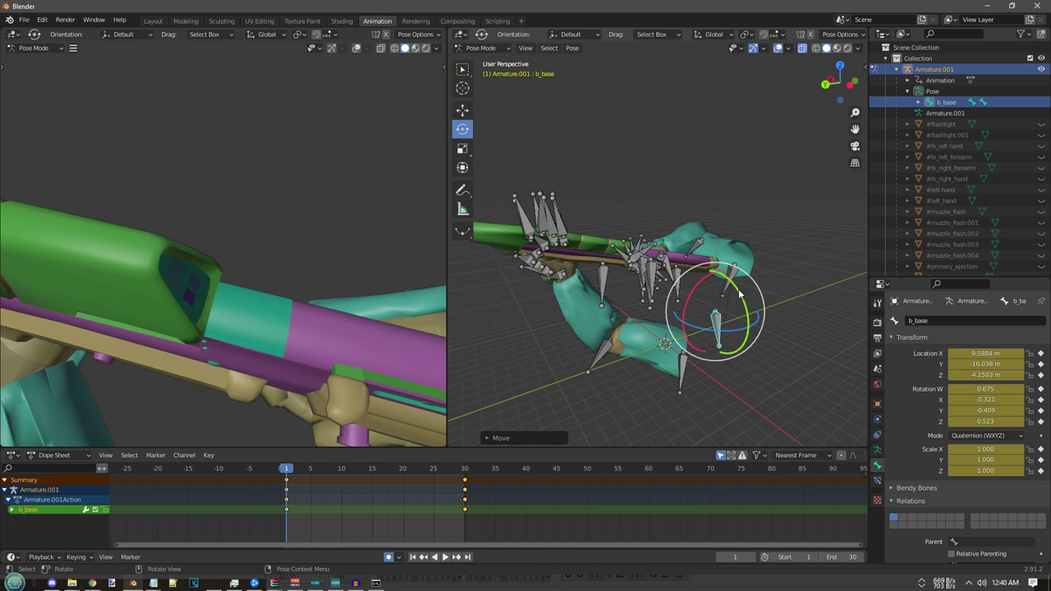
pyautogui.press('g')
pyautogui.moveTo(730, 278); pyautogui.dragTo(665, 294)
pyautogui.press('r')
pyautogui.moveTo(713, 276); pyautogui.dragTo(721, 298)
pyautogui.press('g')
pyautogui.moveTo(671, 274); pyautogui.dragTo(654, 277)
# - Move the frame 1 keyframe to frame 3 and give b_base a new rotated and shifted starting pose at frame 1
pyautogui.moveTo(286, 481); pyautogui.dragTo(299, 480)
pyautogui.moveTo(682, 322); pyautogui.dragTo(641, 322, button='middle')
pyautogui.scroll(-3, 641, 322)
pyautogui.click(466, 129)
pyautogui.moveTo(669, 277); pyautogui.dragTo(600, 280)
pyautogui.click(465, 110)
pyautogui.moveTo(469, 222); pyautogui.dragTo(555, 260, button='middle')
pyautogui.moveTo(578, 241); pyautogui.dragTo(643, 248)
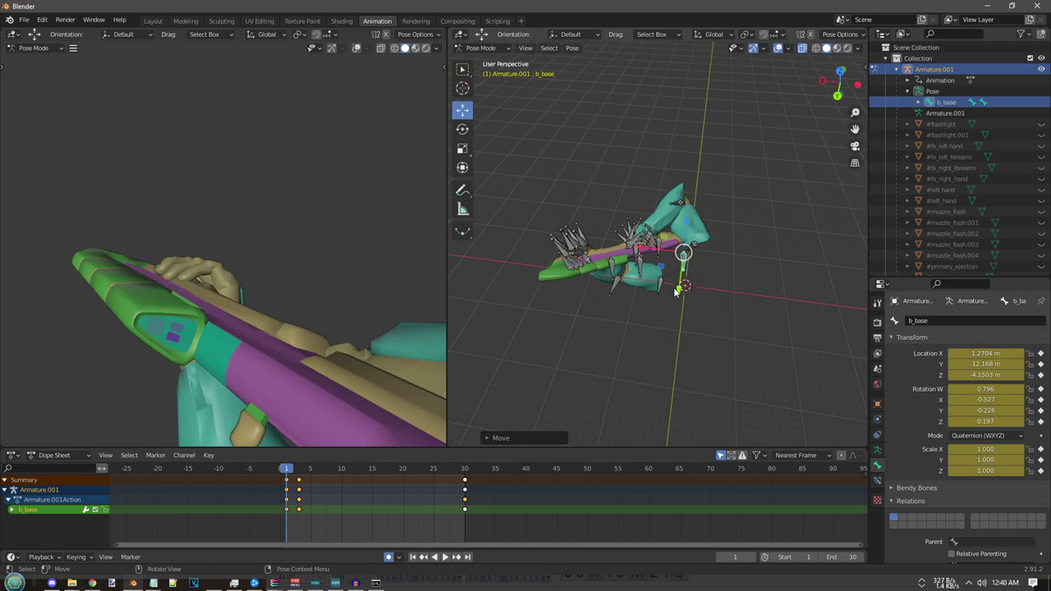
pyautogui.moveTo(676, 290); pyautogui.dragTo(678, 280)
# - Copy the frame 3 keyframe to frame 9 and rotate b_base slightly there
pyautogui.moveTo(287, 470); pyautogui.dragTo(336, 474)
pyautogui.click(300, 489)
pyautogui.hotkey('ctrl', 'c')
pyautogui.hotkey('ctrl', 'v')
pyautogui.click(462, 129)
pyautogui.moveTo(542, 276); pyautogui.dragTo(716, 327, button='middle')
pyautogui.scroll(3, 716, 327)
pyautogui.moveTo(718, 329); pyautogui.dragTo(724, 326)
# - Play back the swing, select all bones, and move their frame 30 keyframes to frame 15
pyautogui.moveTo(321, 474); pyautogui.dragTo(409, 469)
pyautogui.press('space')
pyautogui.press('space')
pyautogui.moveTo(302, 474); pyautogui.dragTo(366, 474)
pyautogui.scroll(-4, 510, 427)
pyautogui.press('a')
pyautogui.moveTo(464, 482); pyautogui.dragTo(458, 488)
pyautogui.click(364, 488)
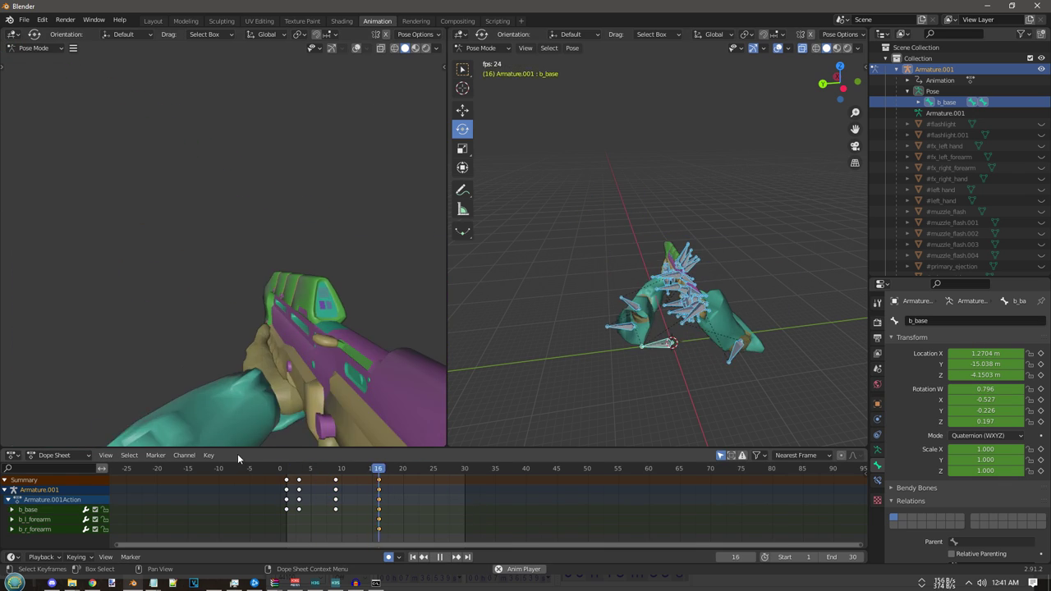
pyautogui.press('space')
pyautogui.moveTo(323, 474); pyautogui.dragTo(317, 476)
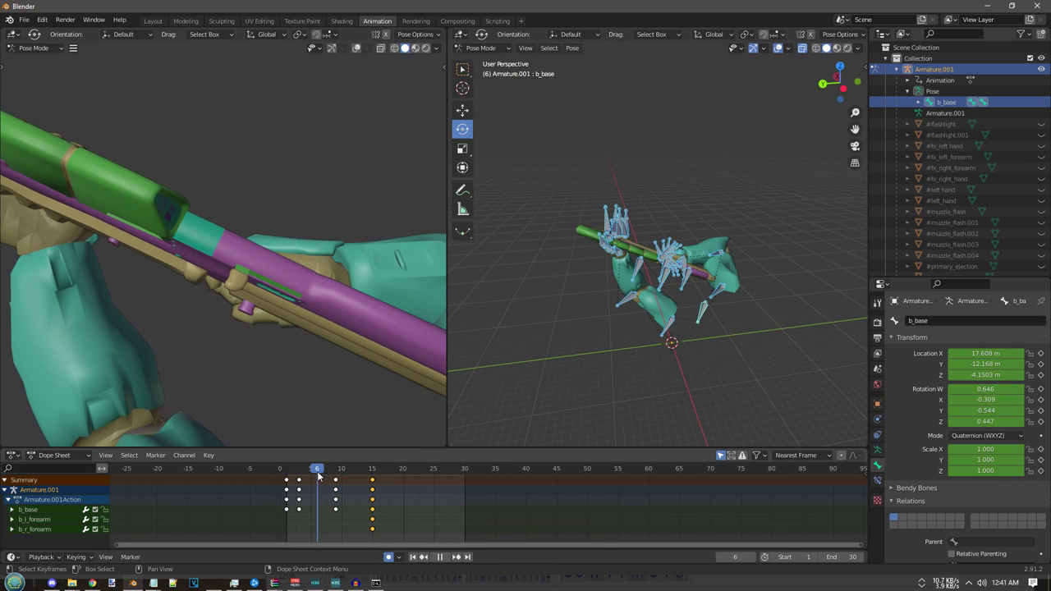
# - Try rotating b_base slightly at frame 6 and play back the motion
pyautogui.press('r')
pyautogui.click(525, 370)
pyautogui.click(295, 467)
pyautogui.press('space')
pyautogui.press('space')
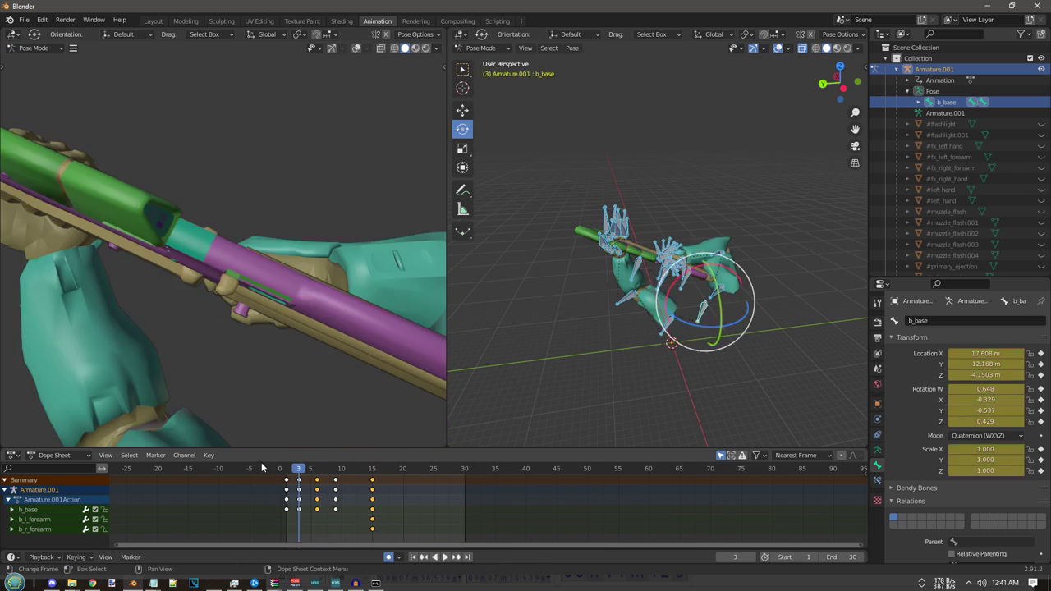
# - Trackball-rotate b_base slightly at frame 4 and play back the motion
pyautogui.moveTo(309, 472)
pyautogui.mouseDown()
pyautogui.moveTo(294, 474)
pyautogui.moveTo(305, 475)
pyautogui.mouseUp()
pyautogui.press('r')
pyautogui.press('r')
pyautogui.click(624, 332)
pyautogui.press('space')
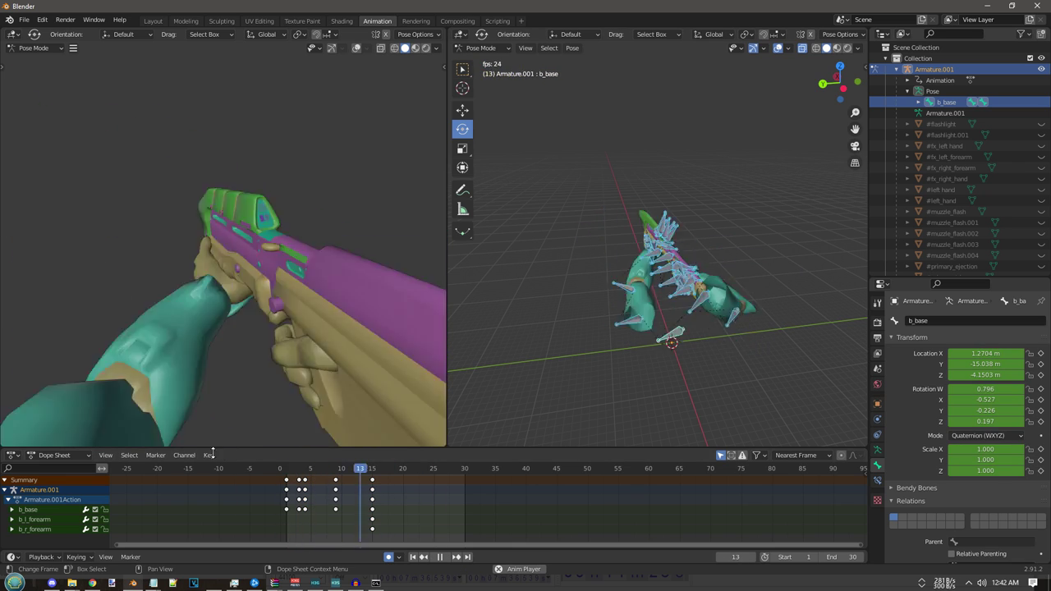
pyautogui.press('space')
# - Move the frame 4 keyframe to frame 6, trackball-rotate b_base there, and review the swing
pyautogui.moveTo(304, 480); pyautogui.dragTo(317, 482)
pyautogui.moveTo(317, 470)
pyautogui.mouseDown()
pyautogui.moveTo(298, 474)
pyautogui.moveTo(317, 474)
pyautogui.mouseUp()
pyautogui.press('r')
pyautogui.press('r')
pyautogui.click(701, 313)
pyautogui.click(347, 469)
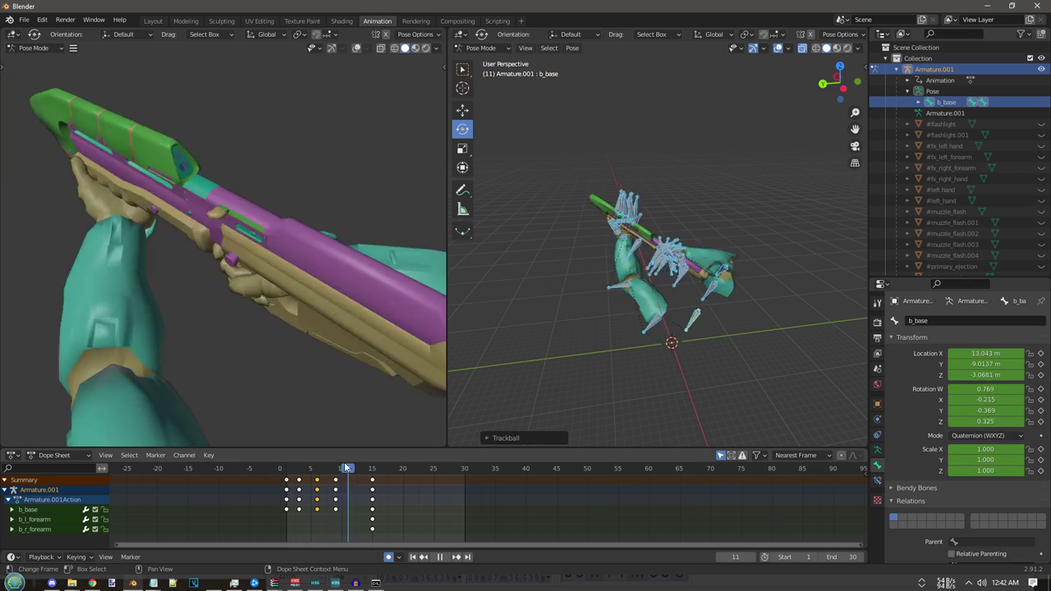
pyautogui.press('space')
pyautogui.press('space')
# - Move b_base slightly at frame 12 to shape the return from the swing
pyautogui.click(354, 469)
pyautogui.press('g')
pyautogui.moveTo(692, 290); pyautogui.dragTo(692, 306)
# - Copy the frame 15 keyframes and paste them at frame 22
pyautogui.moveTo(354, 469)
pyautogui.mouseDown()
pyautogui.moveTo(317, 469)
pyautogui.moveTo(372, 469)
pyautogui.mouseUp()
pyautogui.click(373, 490)
pyautogui.hotkey('ctrl', 'c')
pyautogui.click(416, 469)
pyautogui.hotkey('ctrl', 'v')
# - Rotate and move b_base slightly at frame 15 so the rifle overshoots its hold pose
pyautogui.moveTo(702, 355); pyautogui.dragTo(772, 331, button='middle')
pyautogui.press('r')
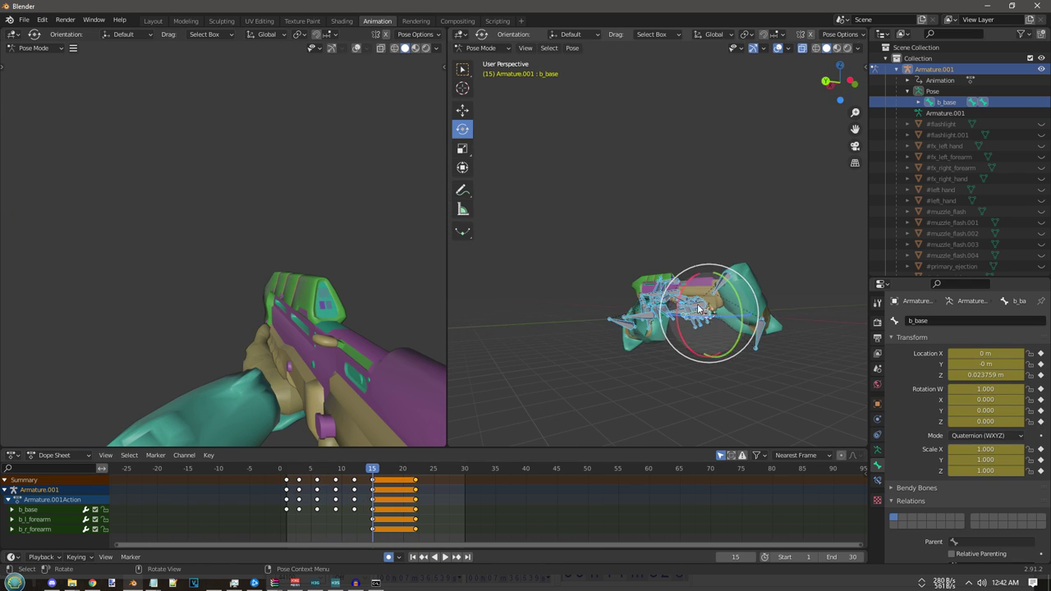
pyautogui.moveTo(738, 327); pyautogui.dragTo(738, 349)
pyautogui.moveTo(711, 316); pyautogui.dragTo(727, 308)
pyautogui.press('space')
pyautogui.moveTo(369, 480); pyautogui.dragTo(373, 480)
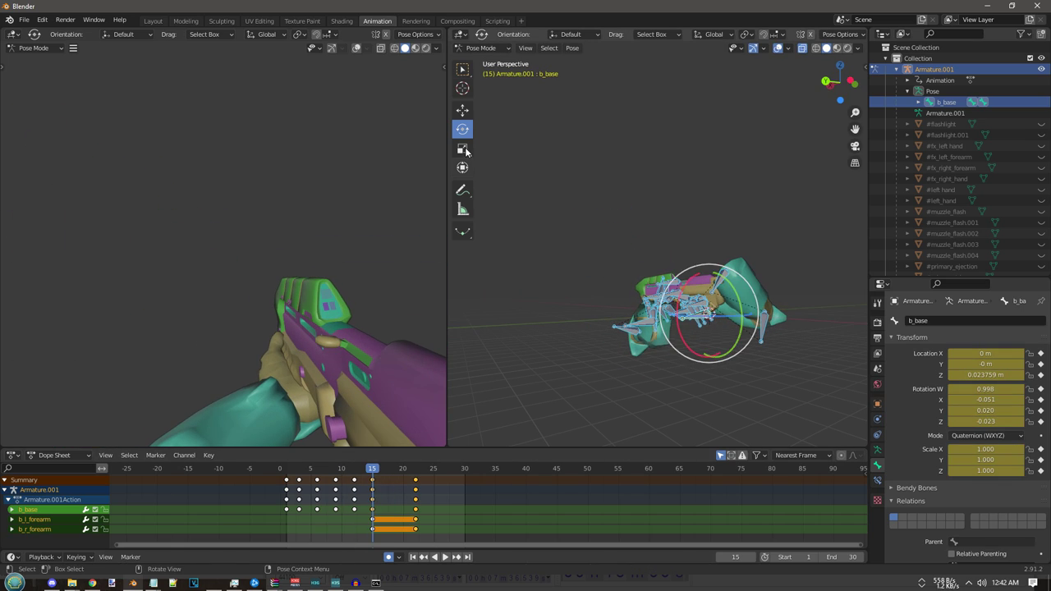
pyautogui.press('g')
pyautogui.moveTo(641, 320); pyautogui.dragTo(739, 361, button='middle')
pyautogui.moveTo(657, 360); pyautogui.dragTo(669, 353)
# - Move the frame 15 and 22 keyframes to frames 18 and 24 and nudge b_base at frame 18
pyautogui.moveTo(371, 472); pyautogui.dragTo(428, 494)
pyautogui.click(470, 492)
pyautogui.press('space')
pyautogui.click(391, 469)
pyautogui.moveTo(663, 353); pyautogui.dragTo(672, 348)
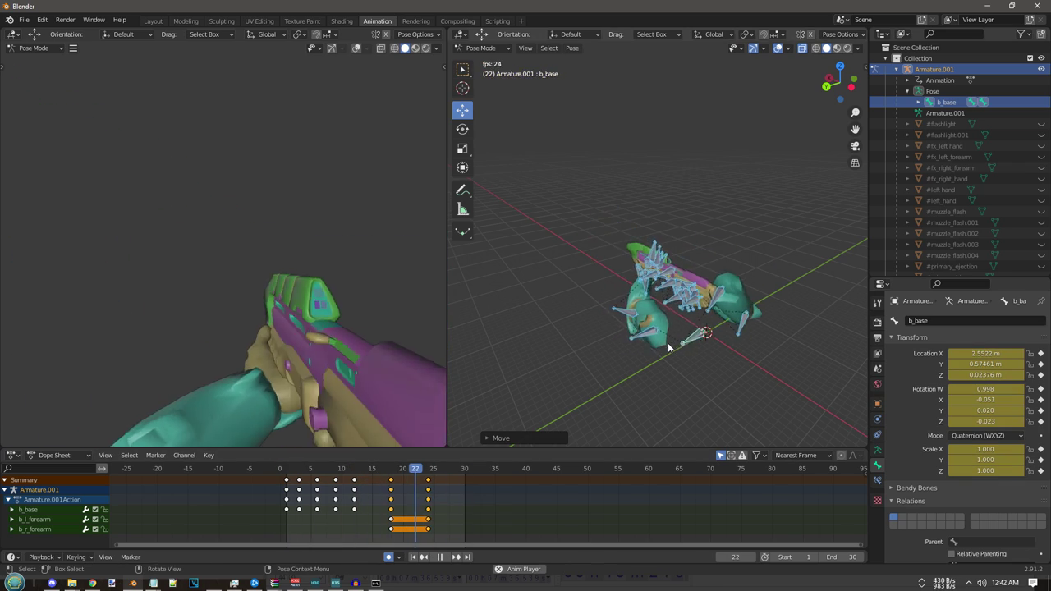
# - Play back the melee animation and set the end frame to 24
pyautogui.click(698, 307)
pyautogui.press('space')
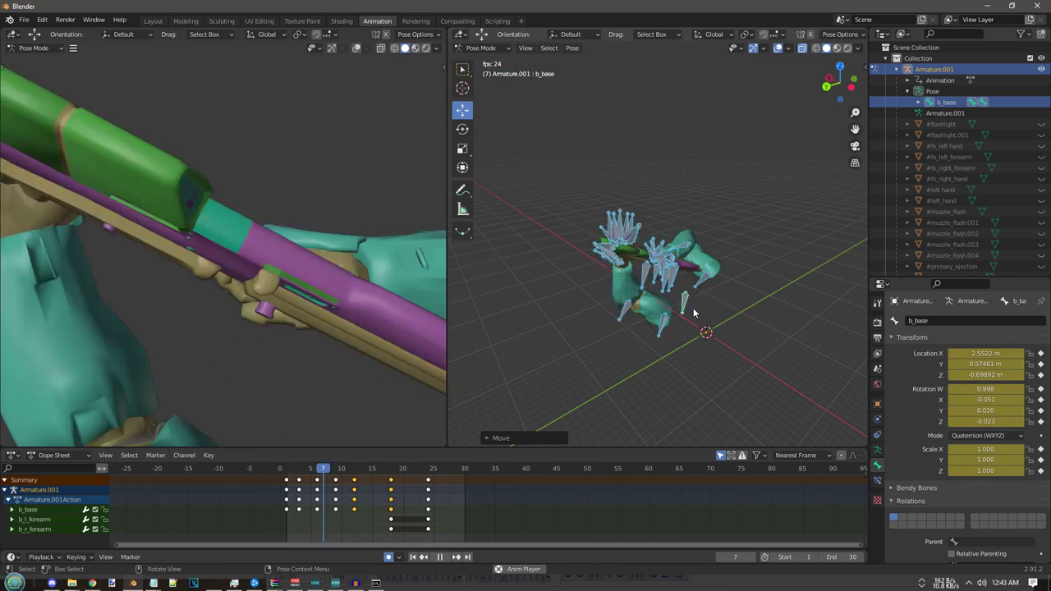
pyautogui.press('space')
# - Export a Halo Jointed Model Animation named first_person melee_strike_1 to the youtubear folder, with Halo 3 MCC and the JMM extension
pyautogui.click(24, 18)
pyautogui.moveTo(40, 178)
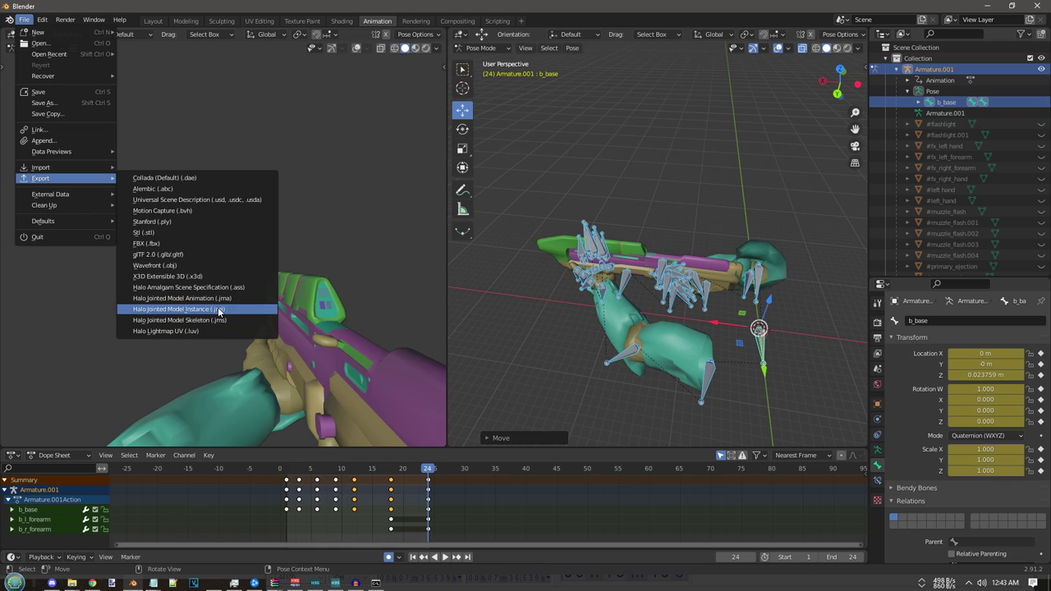
pyautogui.click(210, 299)
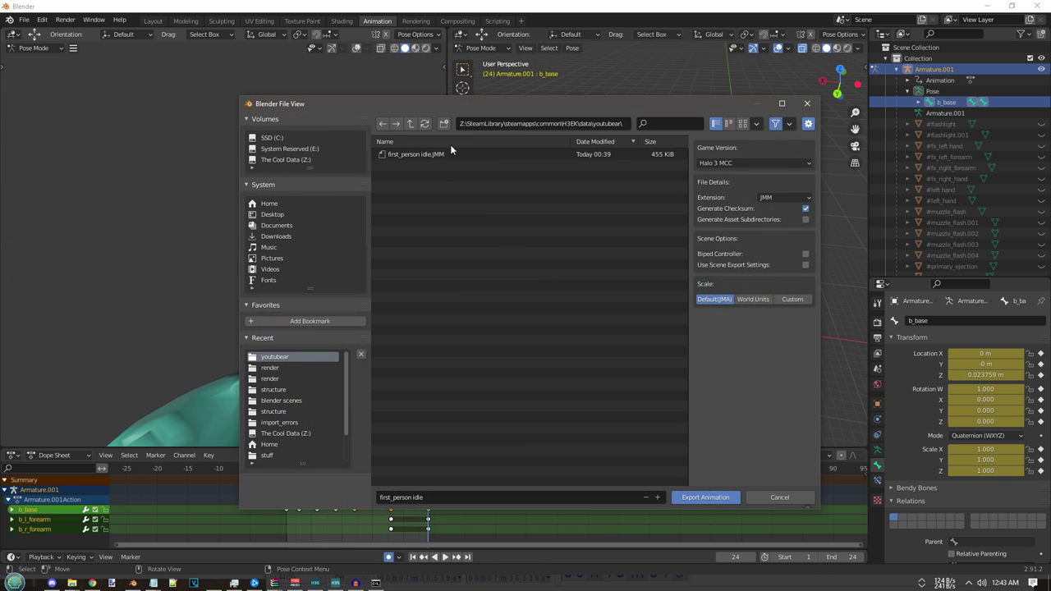
pyautogui.click(419, 498)
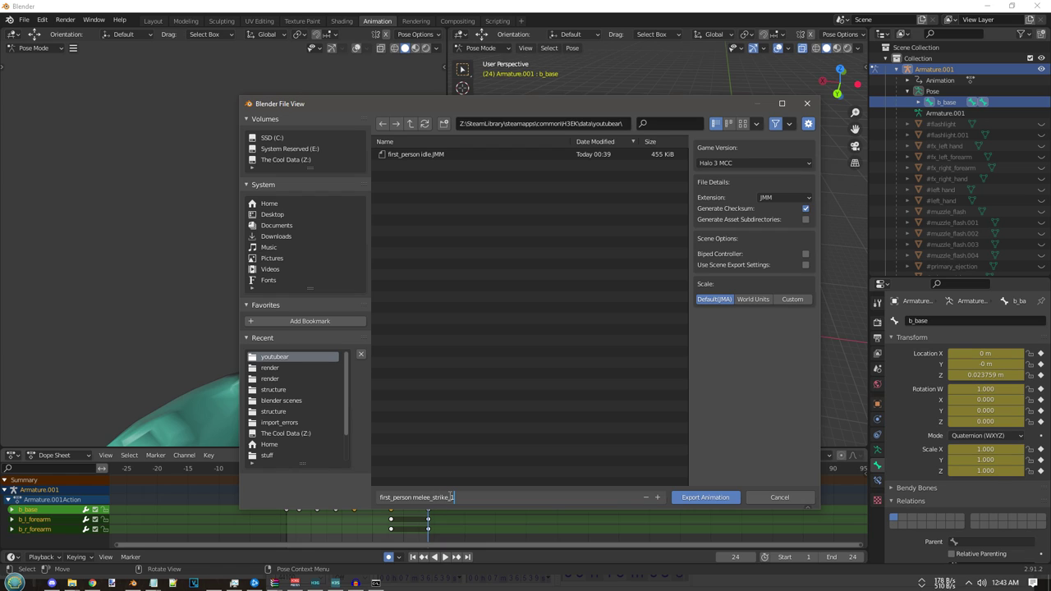
pyautogui.click(718, 164)
pyautogui.click(716, 165)
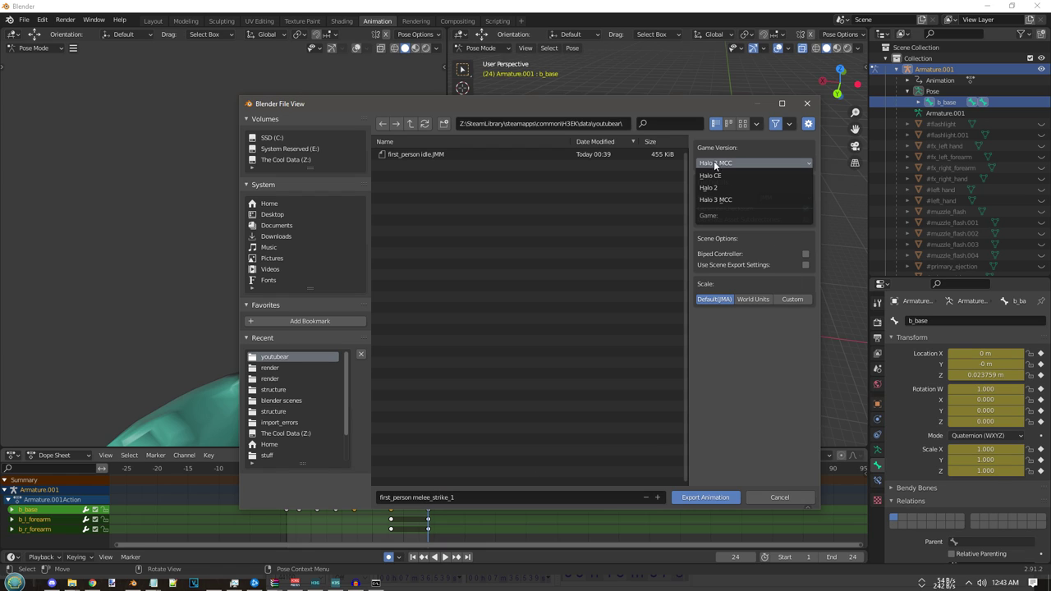
pyautogui.click(729, 201)
pyautogui.click(770, 198)
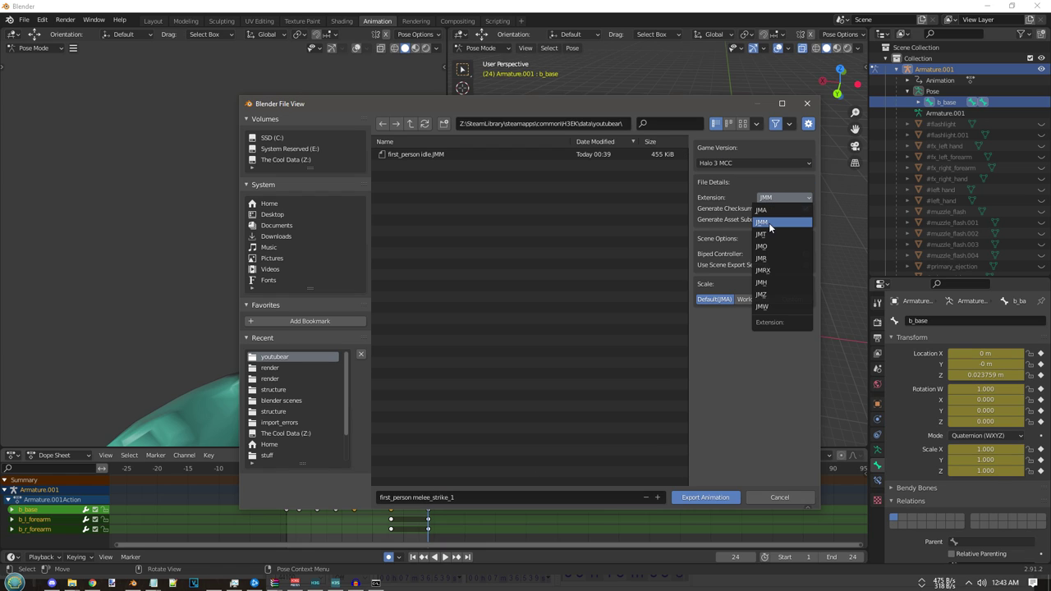
pyautogui.click(764, 222)
pyautogui.click(710, 499)
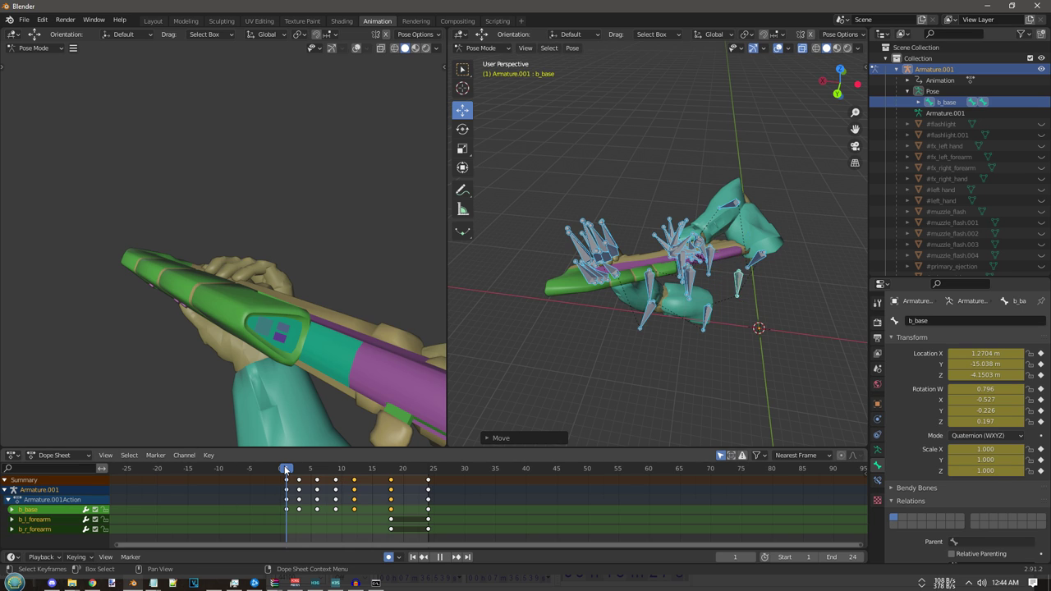
# - Copy "tool fp-model-animations-uncompressed" from the Notepad command list and paste it at the H3EK command prompt
pyautogui.press('space')
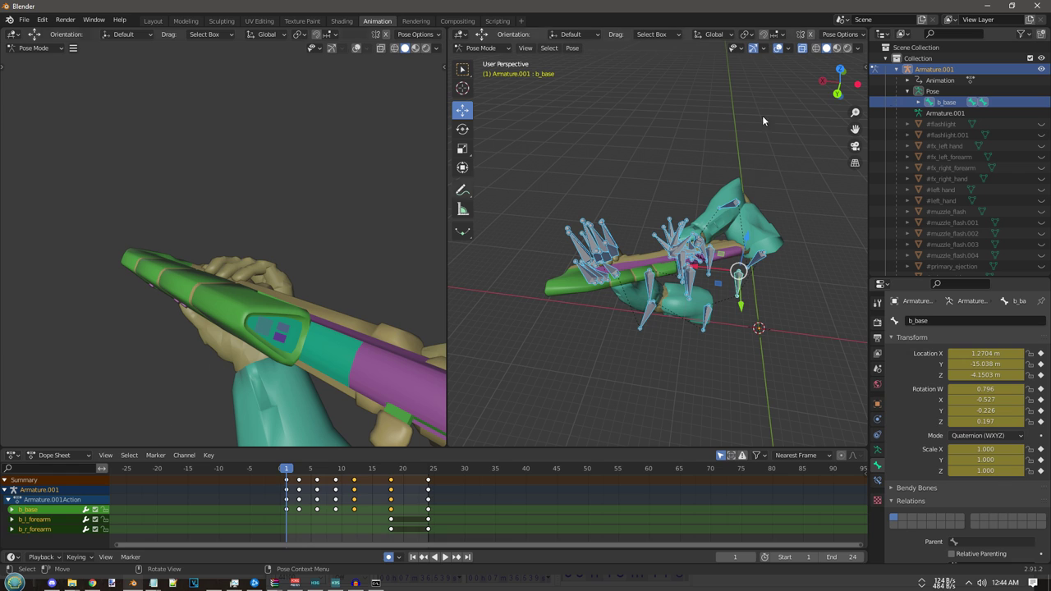
pyautogui.click(133, 583)
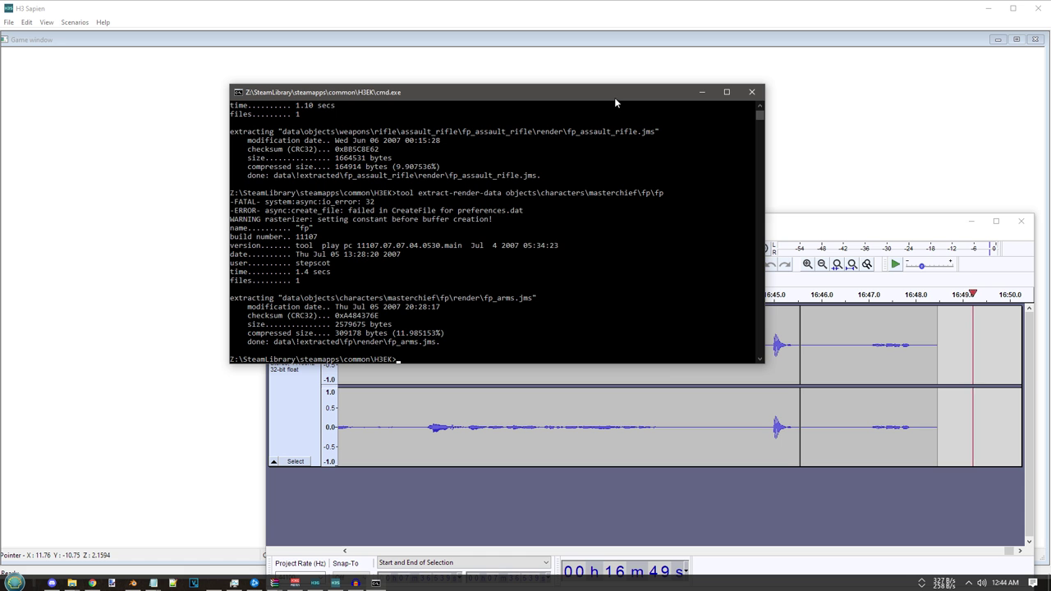
pyautogui.moveTo(153, 583)
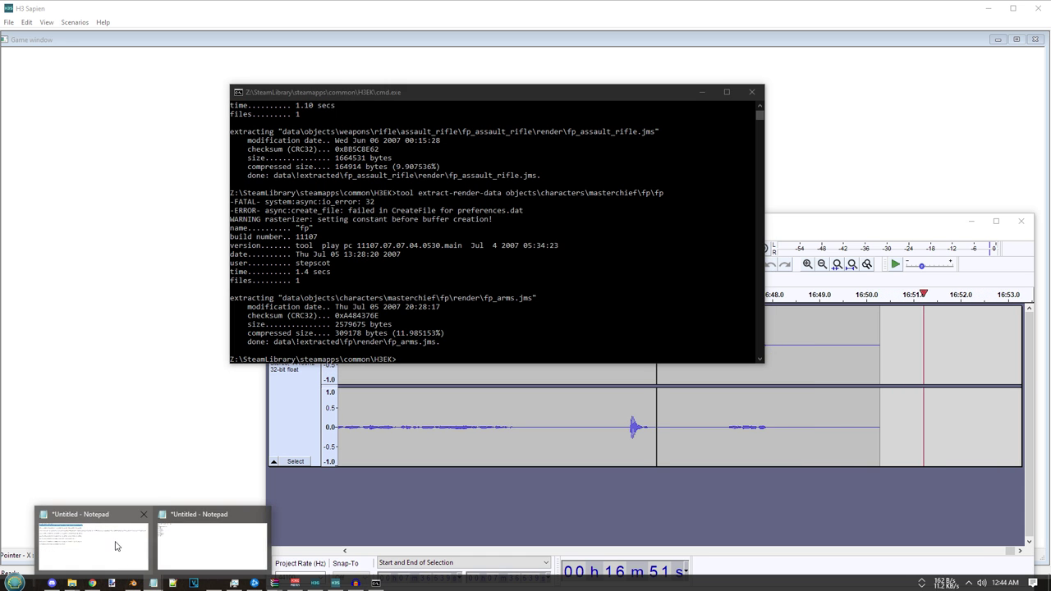
pyautogui.click(131, 543)
pyautogui.click(317, 346)
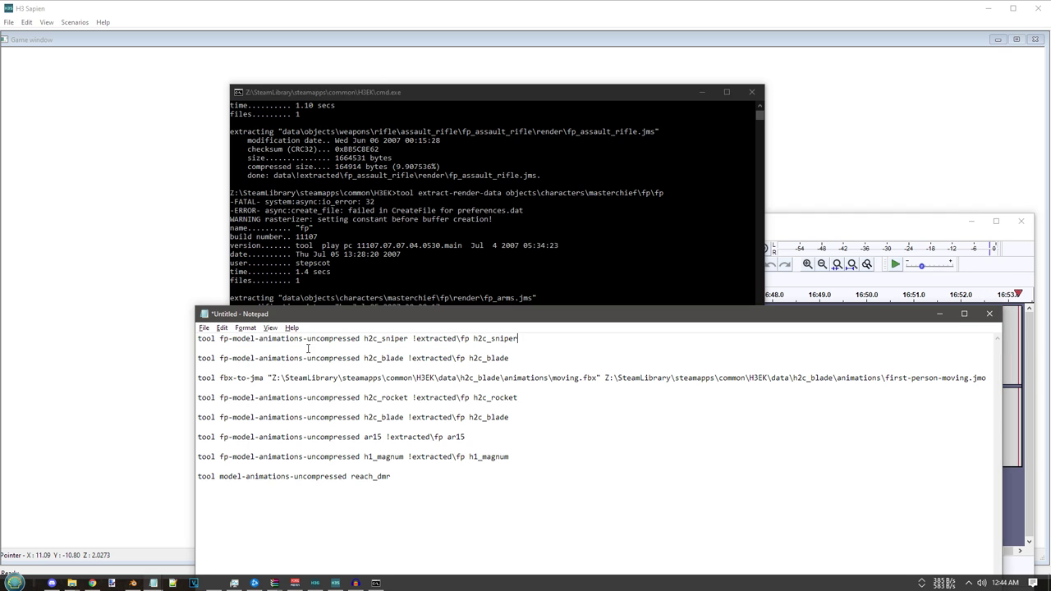
pyautogui.moveTo(363, 346); pyautogui.dragTo(199, 340)
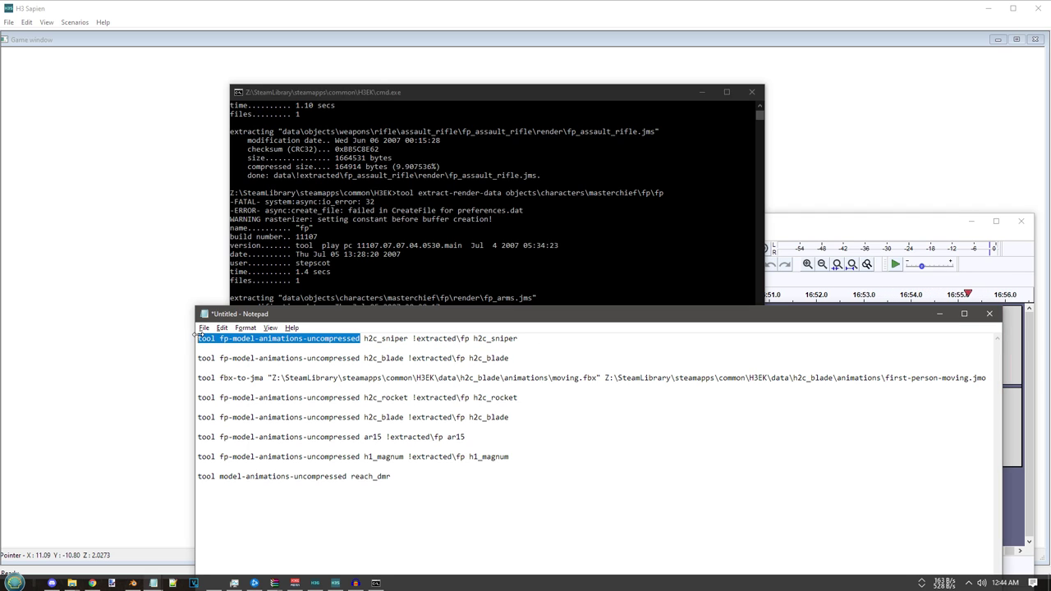
pyautogui.click(940, 313)
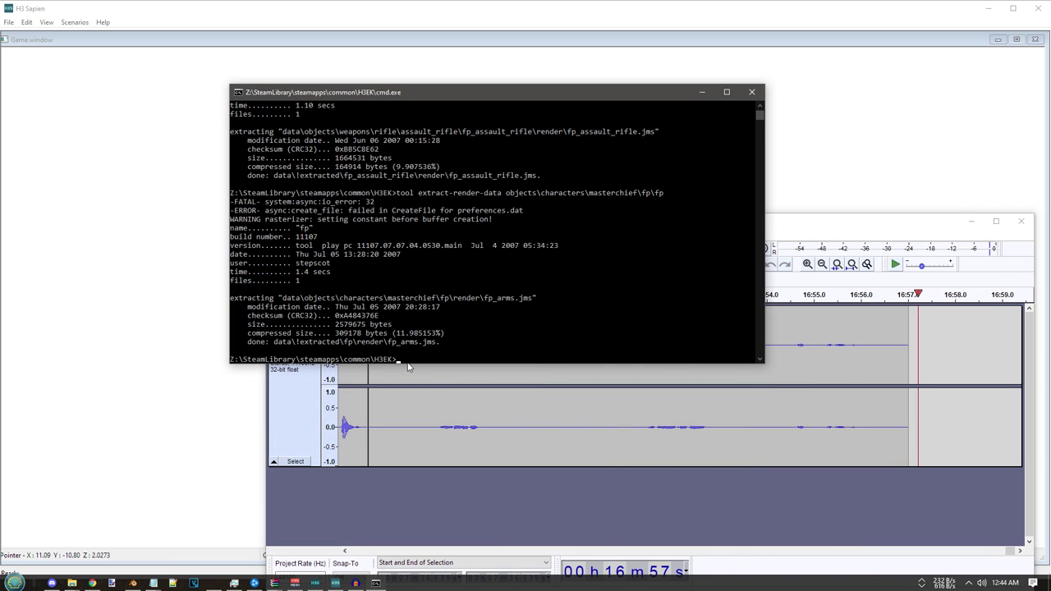
pyautogui.hotkey('ctrl', 'v')
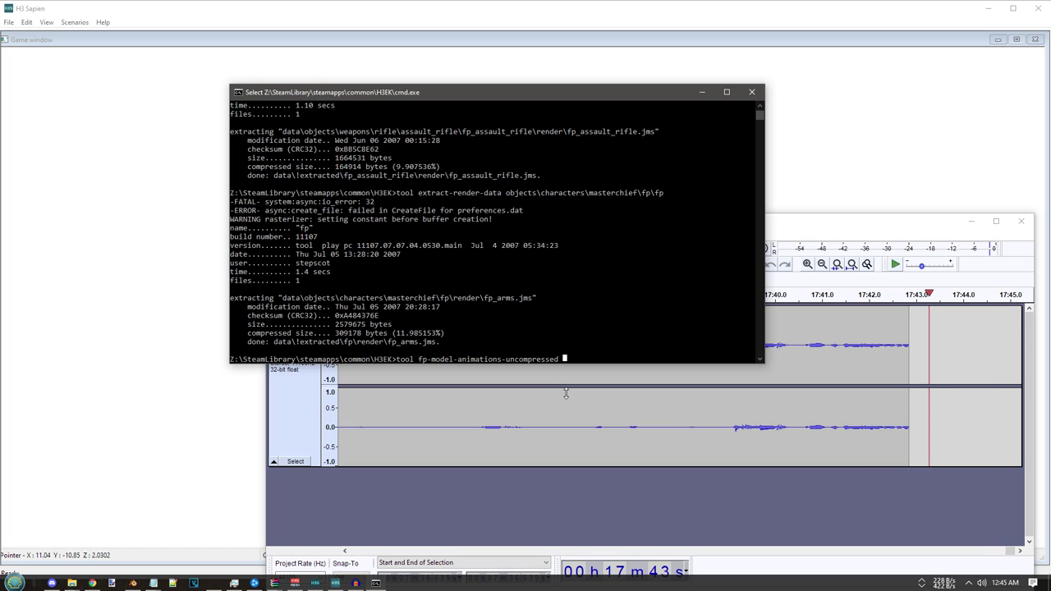
# - Complete the command with "youtubear !extracted\fp youtubear" and run it
pyautogui.write('youtube')
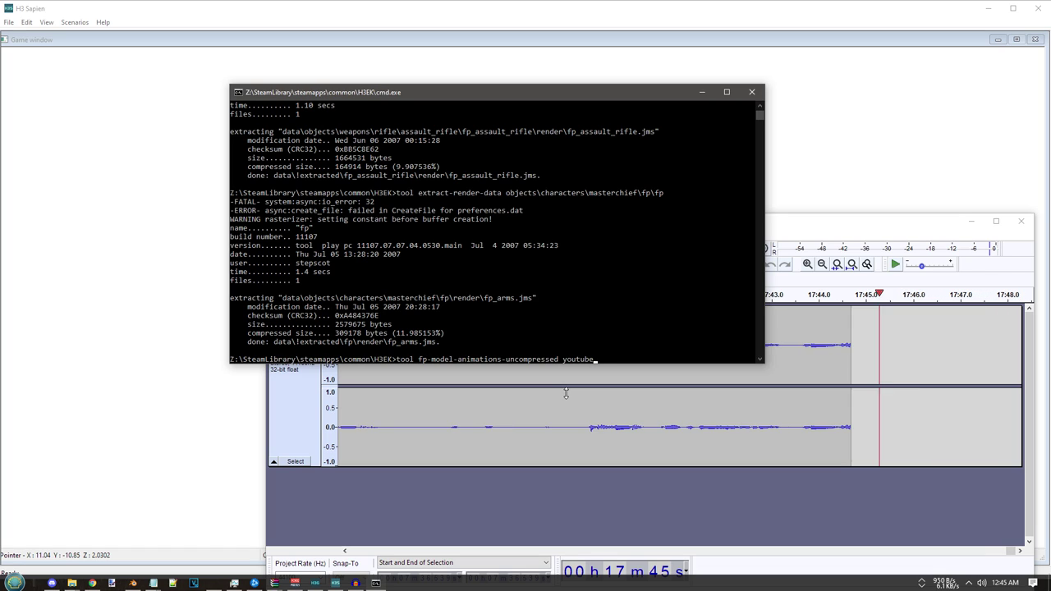
pyautogui.write('ar')
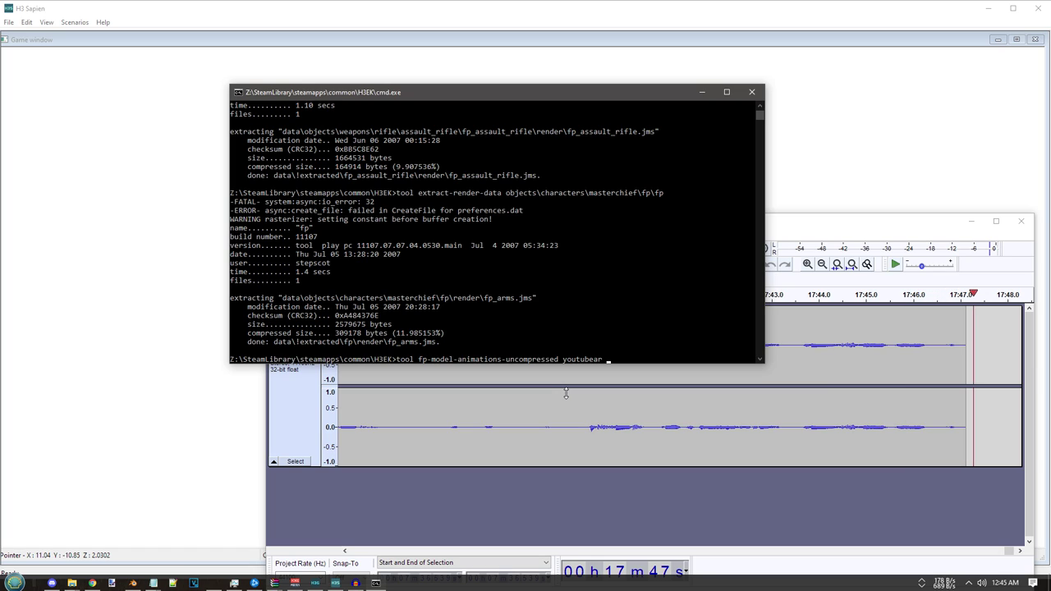
pyautogui.write(' !')
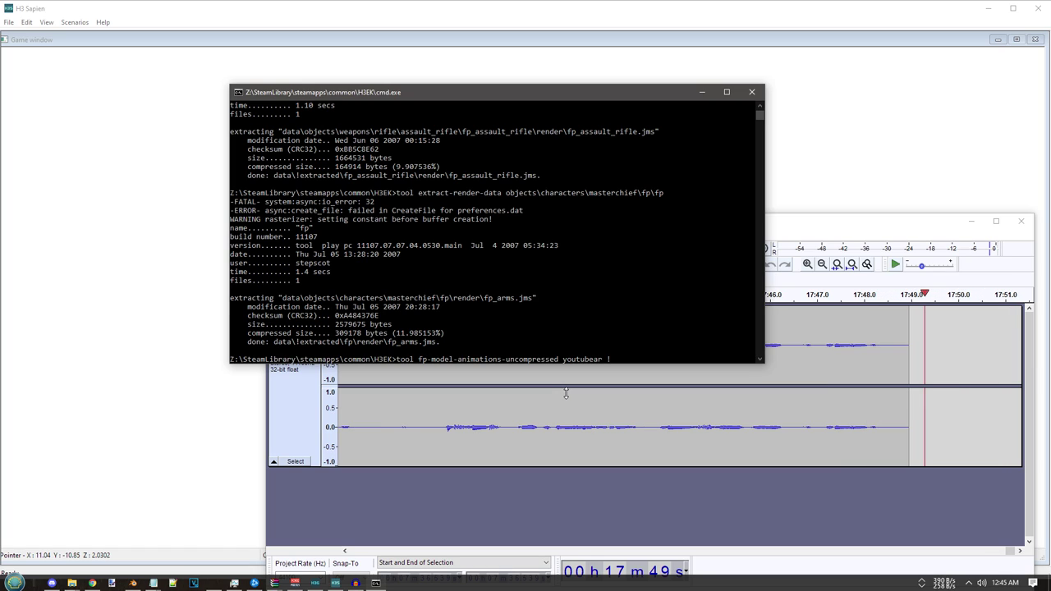
pyautogui.write('ex')
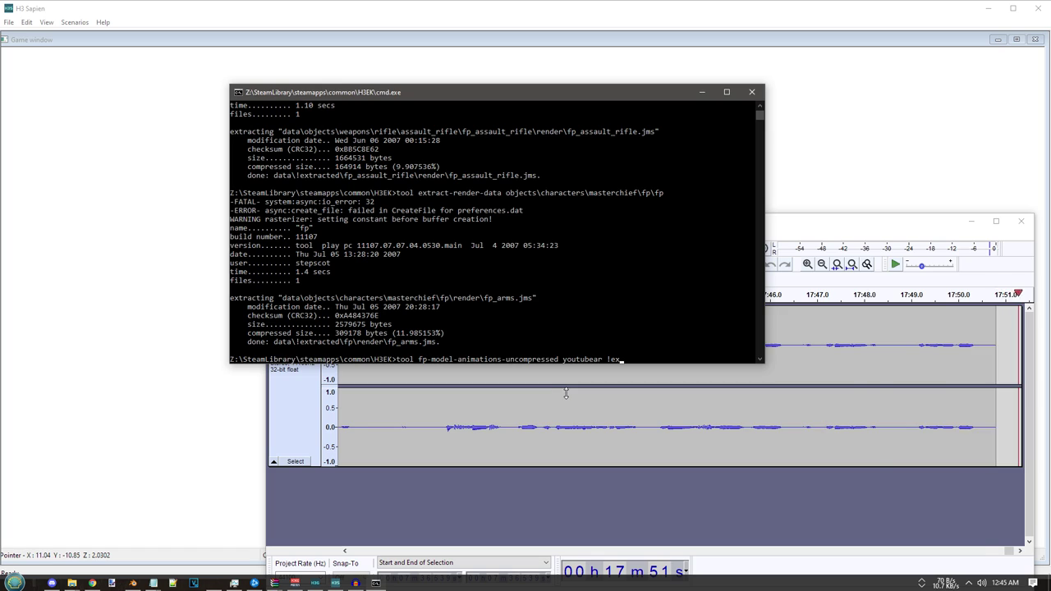
pyautogui.write('traced')
pyautogui.press('BackSpace')
pyautogui.press('BackSpace')
pyautogui.press('BackSpace')
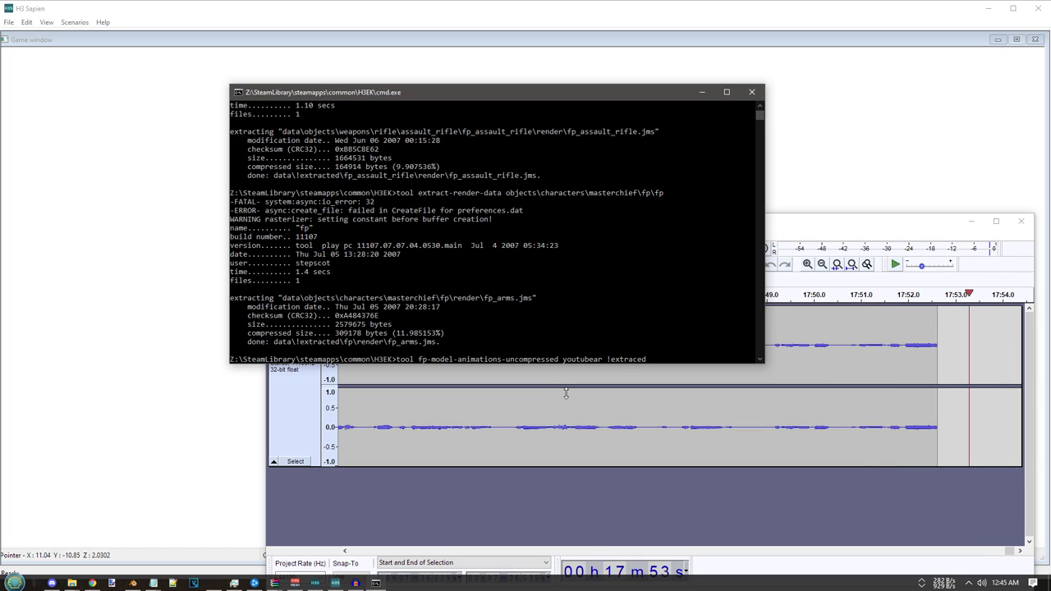
pyautogui.write('cted\\')
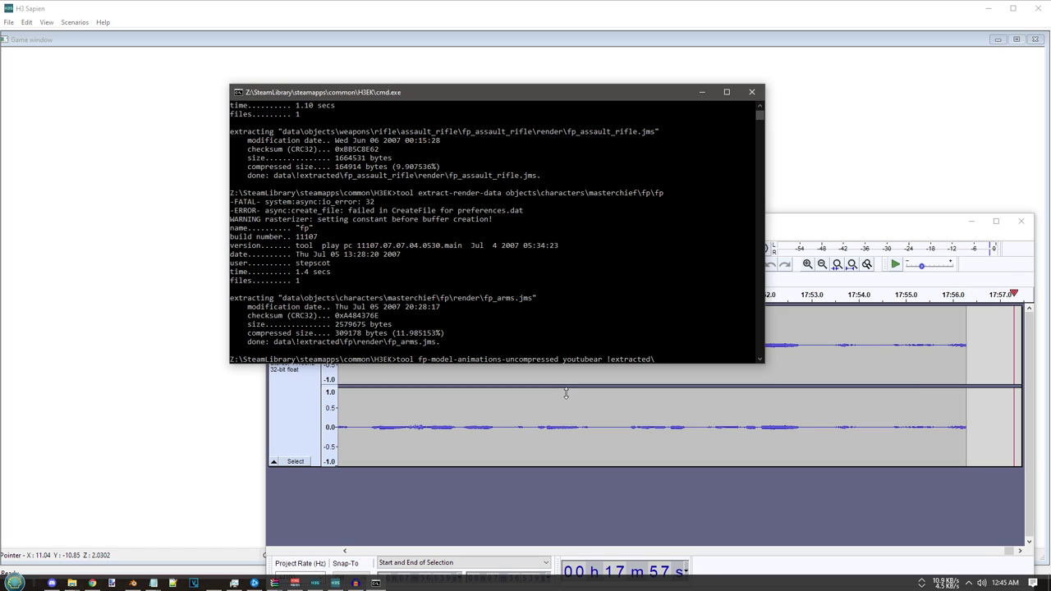
pyautogui.write('fp')
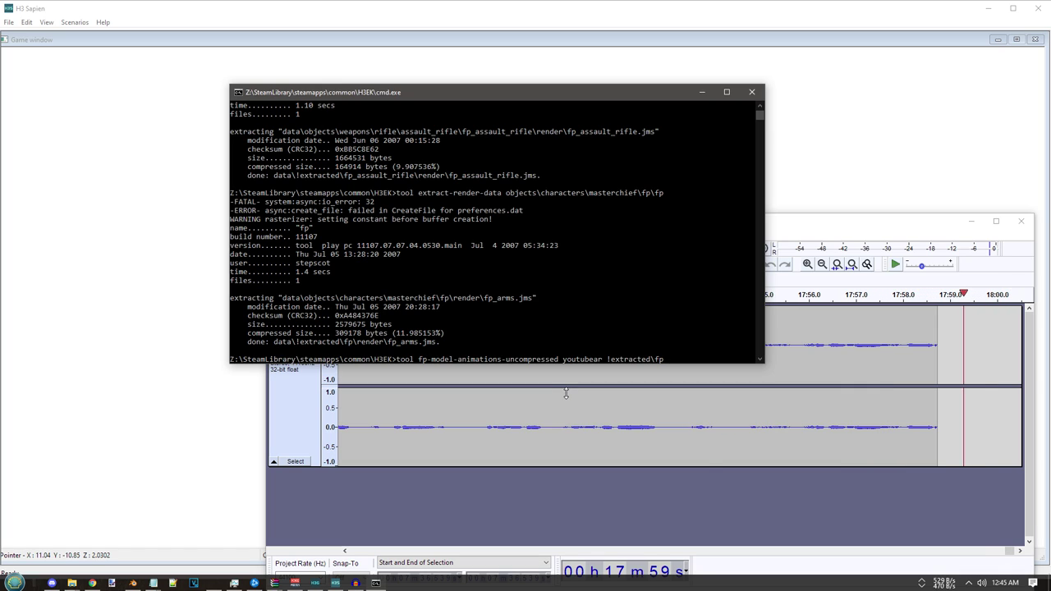
pyautogui.write(' youtube')
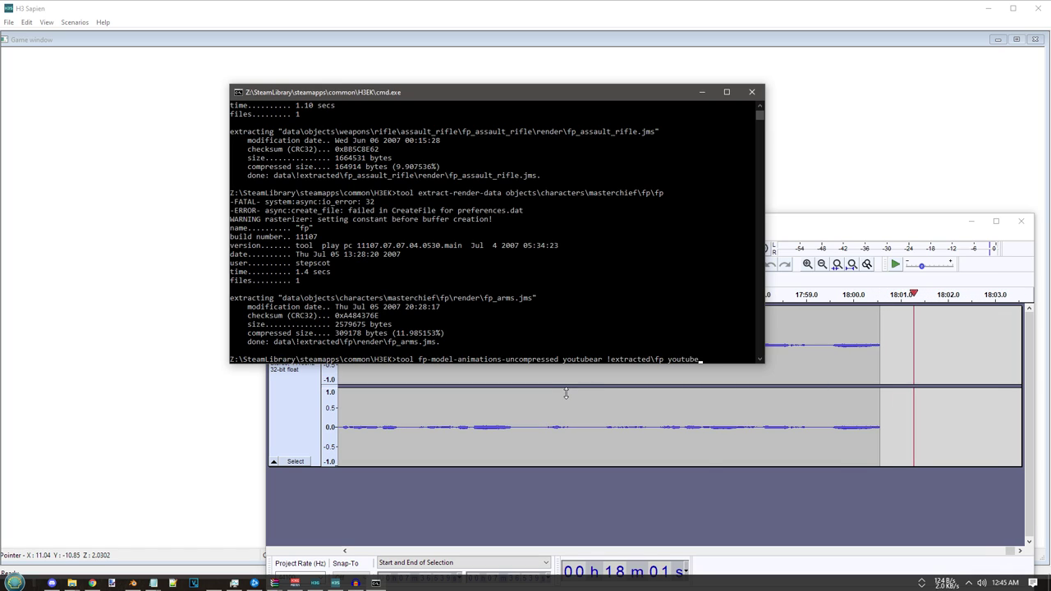
pyautogui.write('ar')
pyautogui.press('Return')
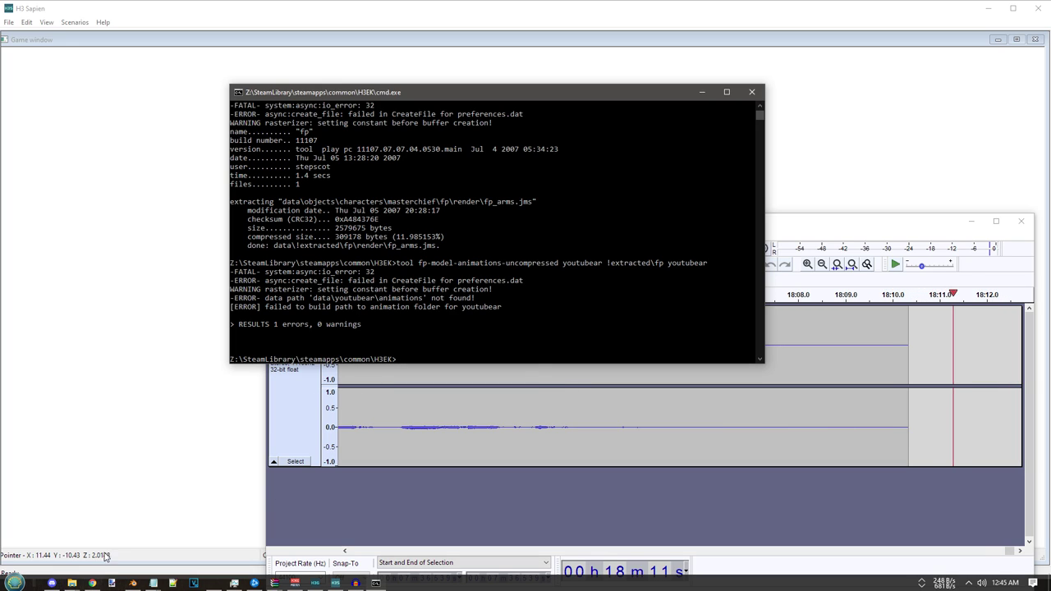
pyautogui.click(72, 583)
pyautogui.click(94, 539)
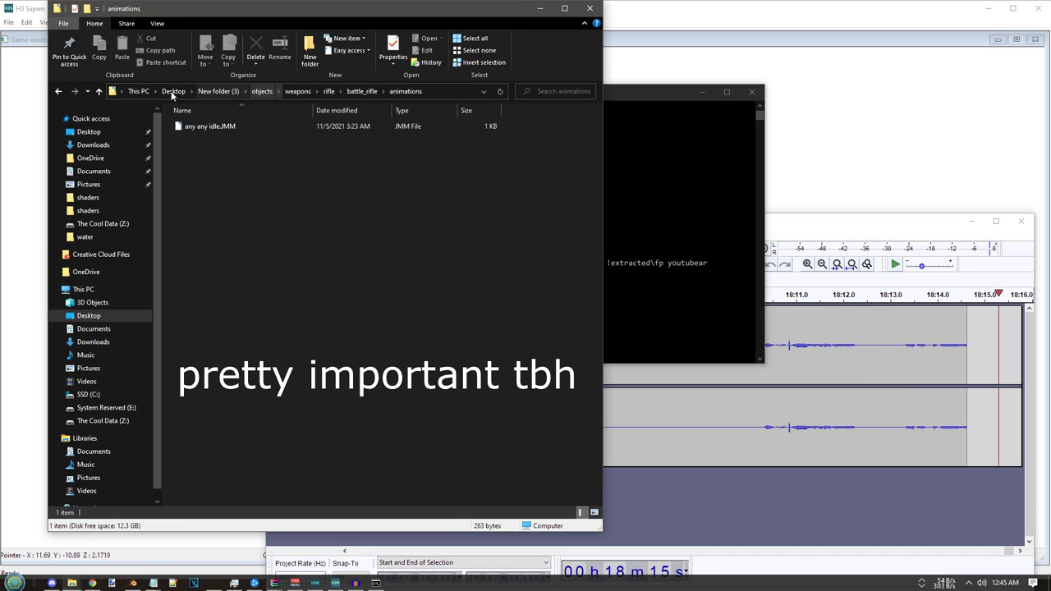
pyautogui.click(539, 9)
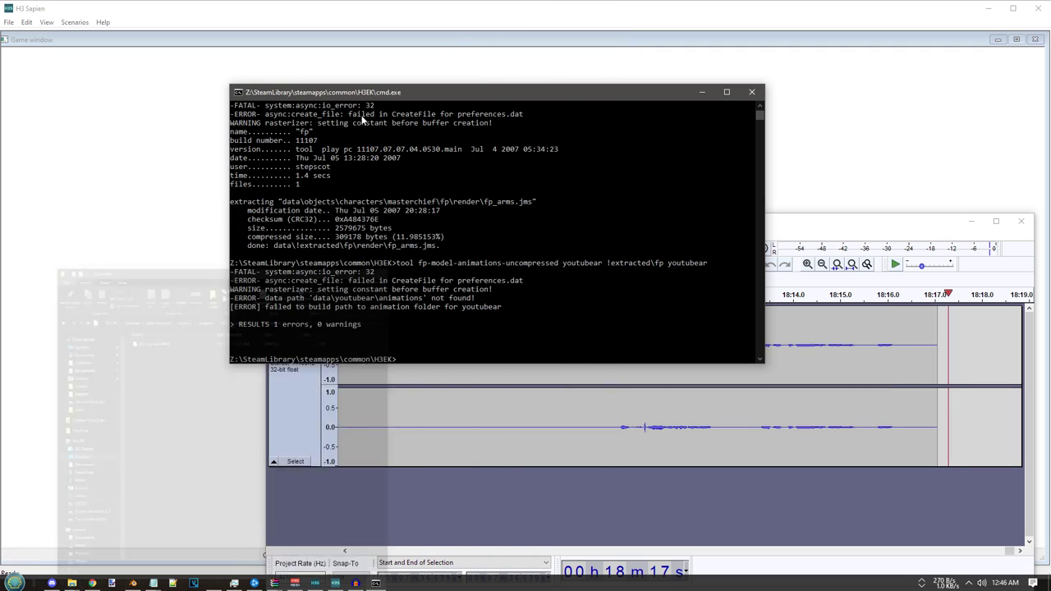
# - Switch to the H3EK folder window in File Explorer and open the youtubear folder inside data
pyautogui.click(72, 584)
pyautogui.click(41, 541)
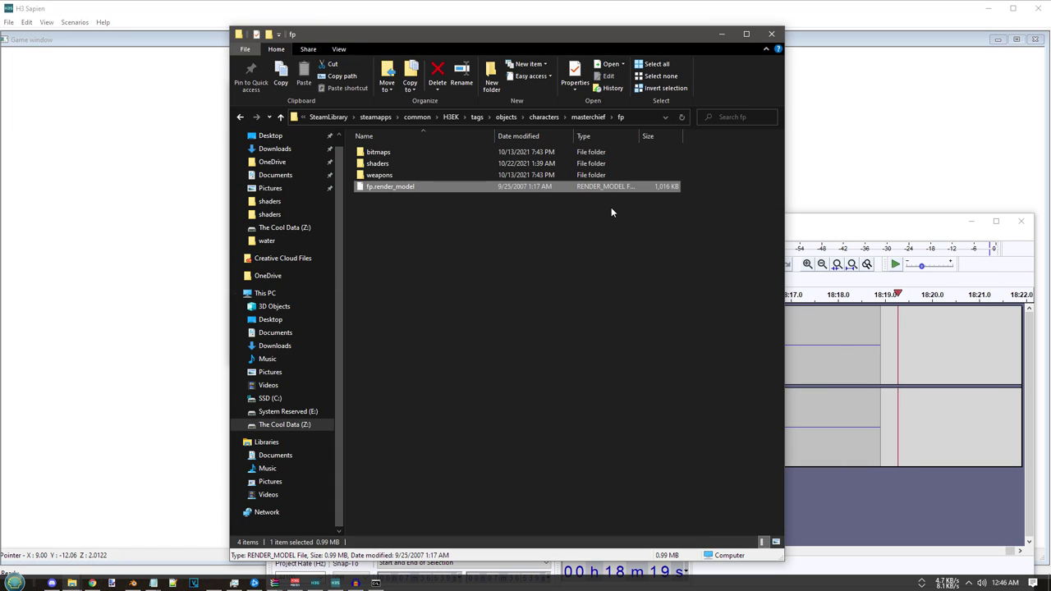
pyautogui.click(477, 117)
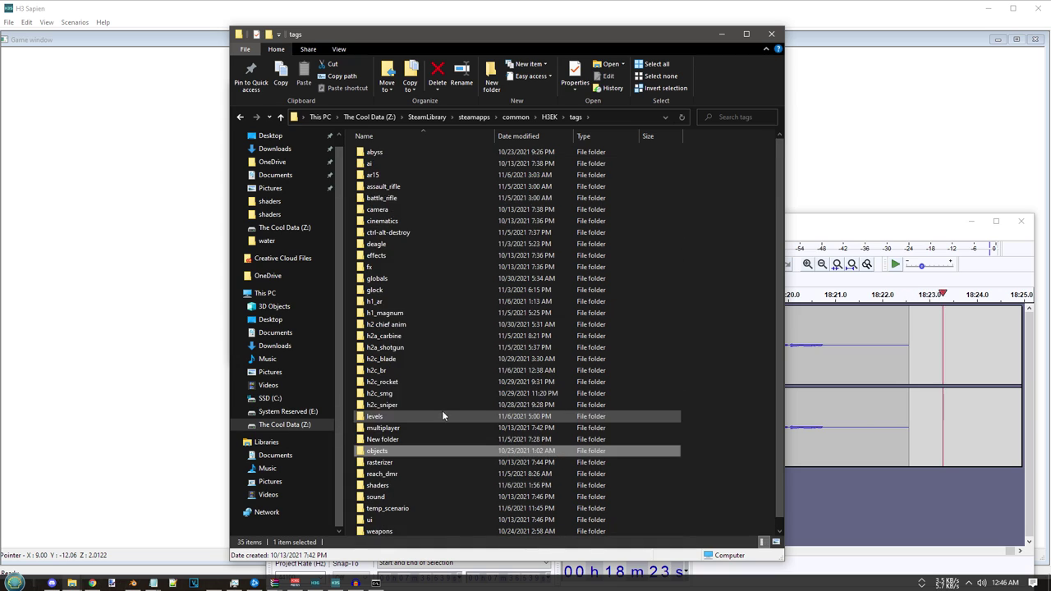
pyautogui.click(552, 118)
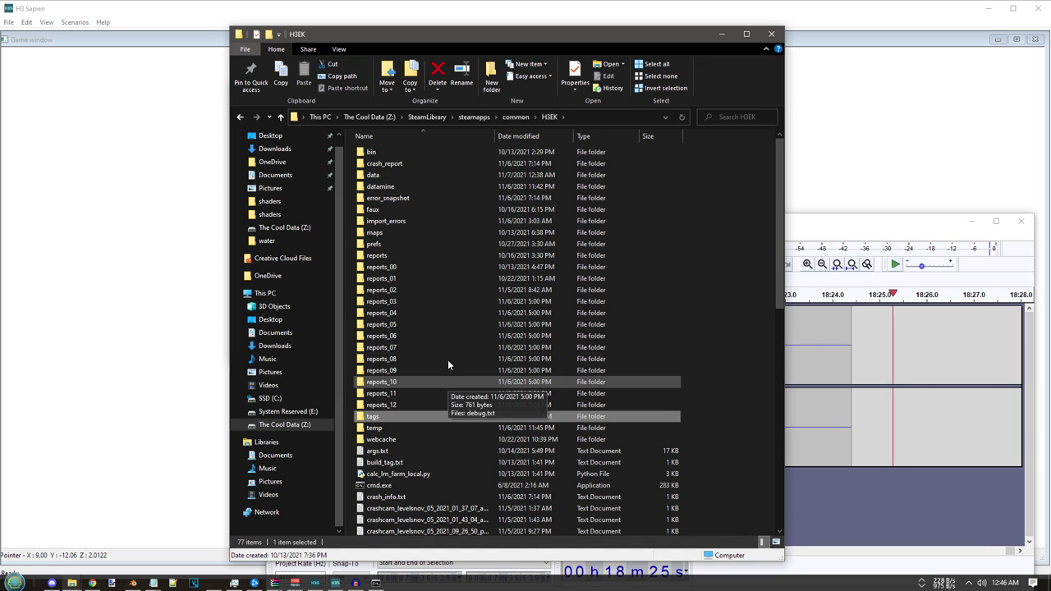
pyautogui.click(393, 174)
pyautogui.doubleClick(393, 176)
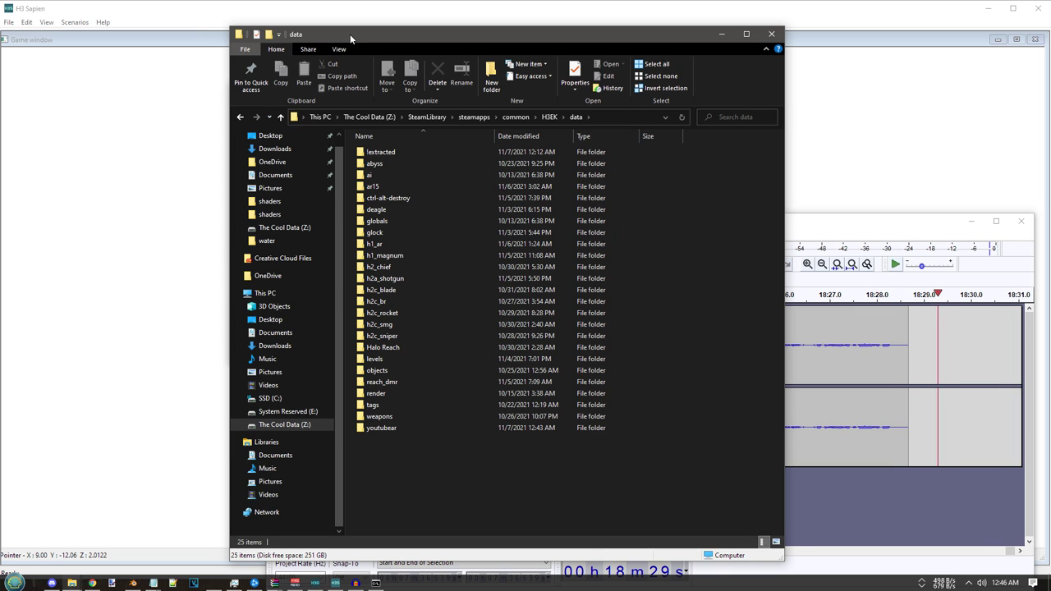
pyautogui.moveTo(350, 34); pyautogui.dragTo(327, 9)
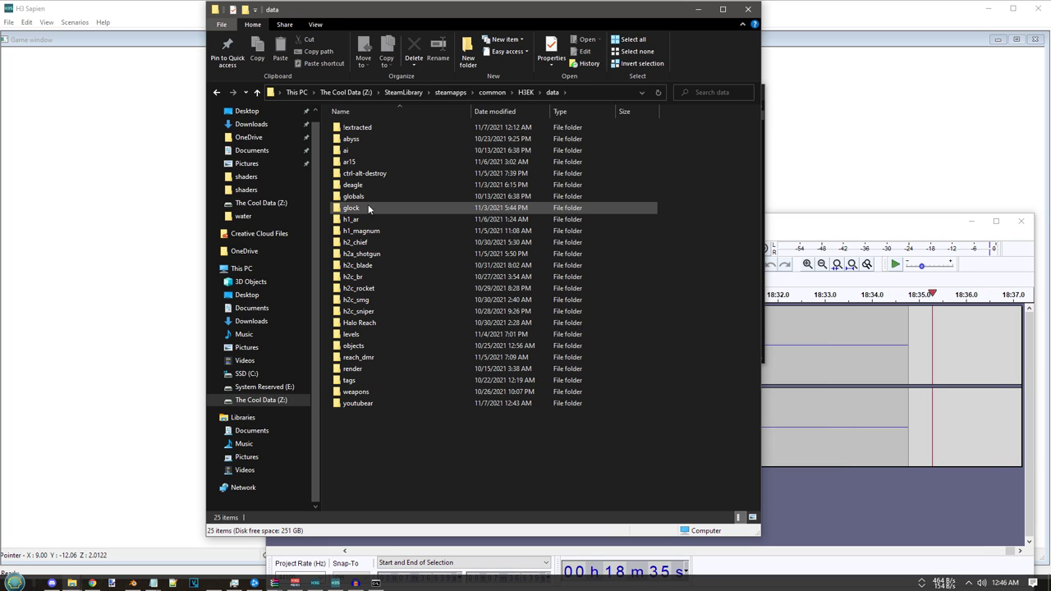
pyautogui.doubleClick(361, 404)
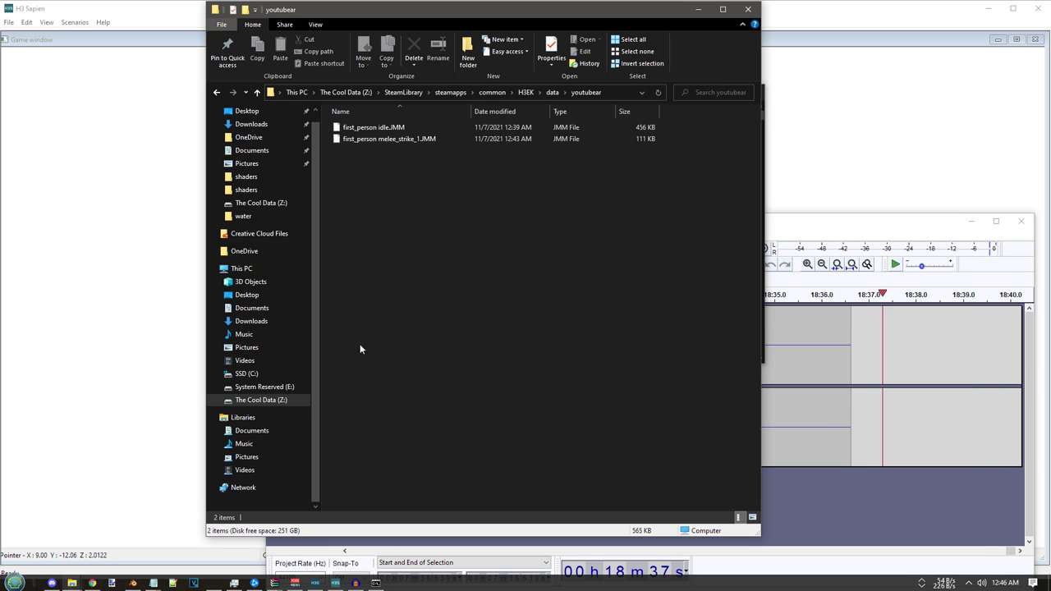
# - Create a folder named animations inside youtubear and move the first-person idle and melee_strike_1 JMM files into it
pyautogui.rightClick(359, 171)
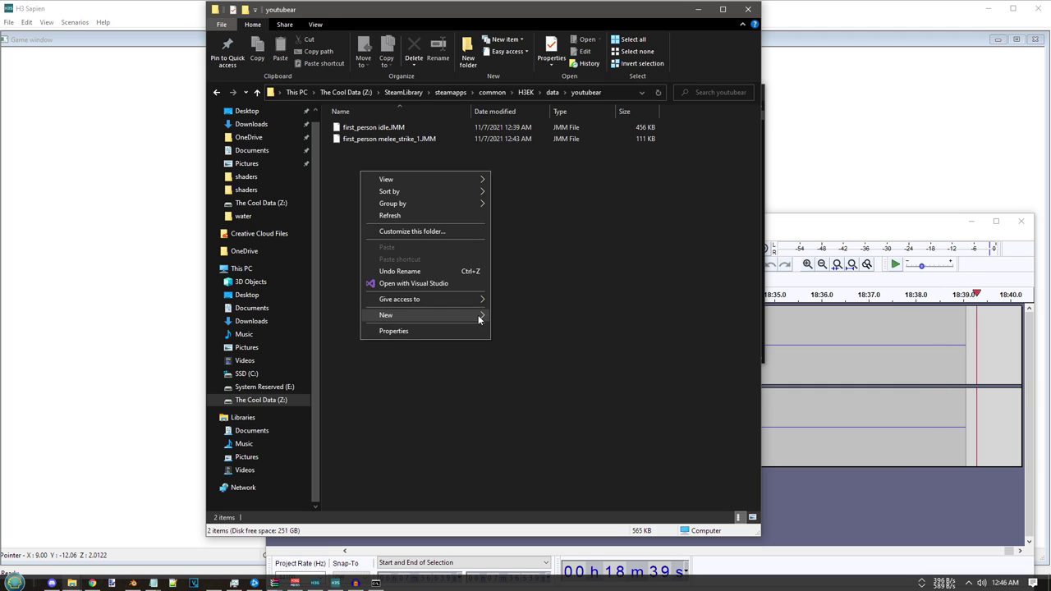
pyautogui.moveTo(478, 314)
pyautogui.click(525, 315)
pyautogui.write('a')
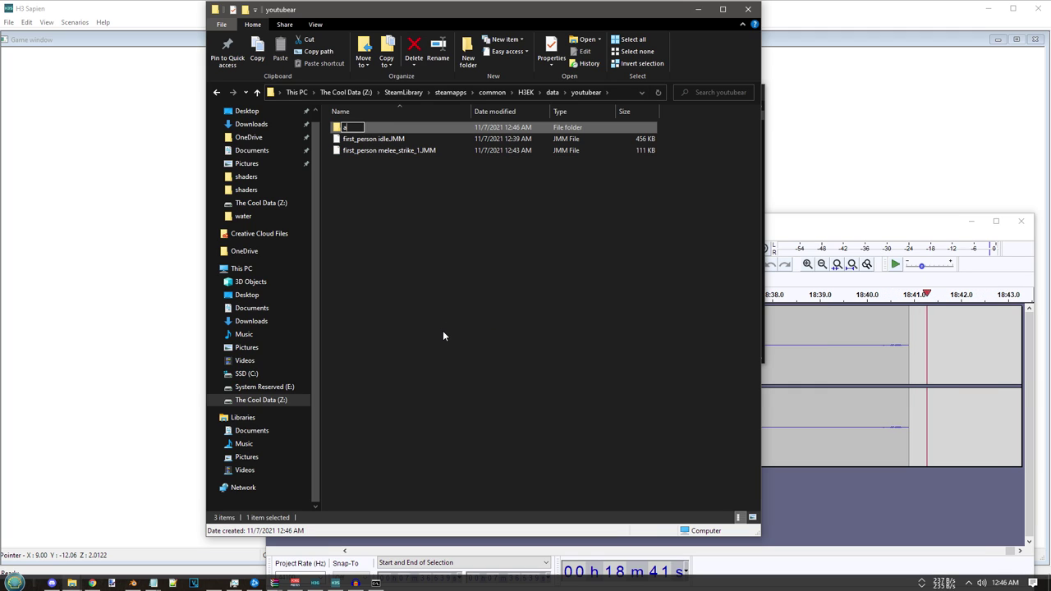
pyautogui.write('nimatio')
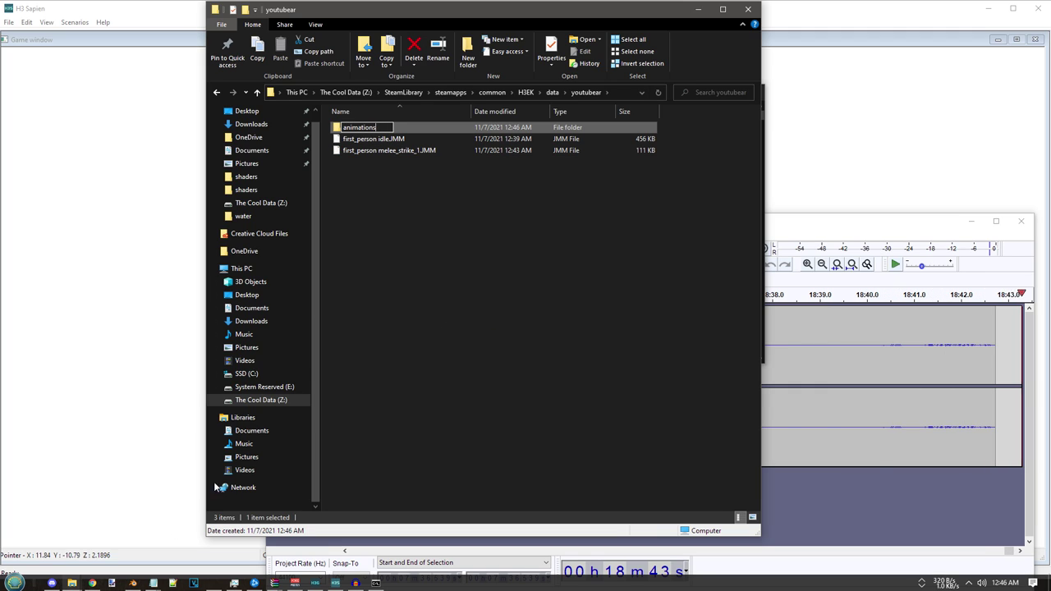
pyautogui.write('ns')
pyautogui.click(393, 195)
pyautogui.moveTo(369, 178); pyautogui.dragTo(366, 144)
pyautogui.moveTo(381, 143); pyautogui.dragTo(378, 127)
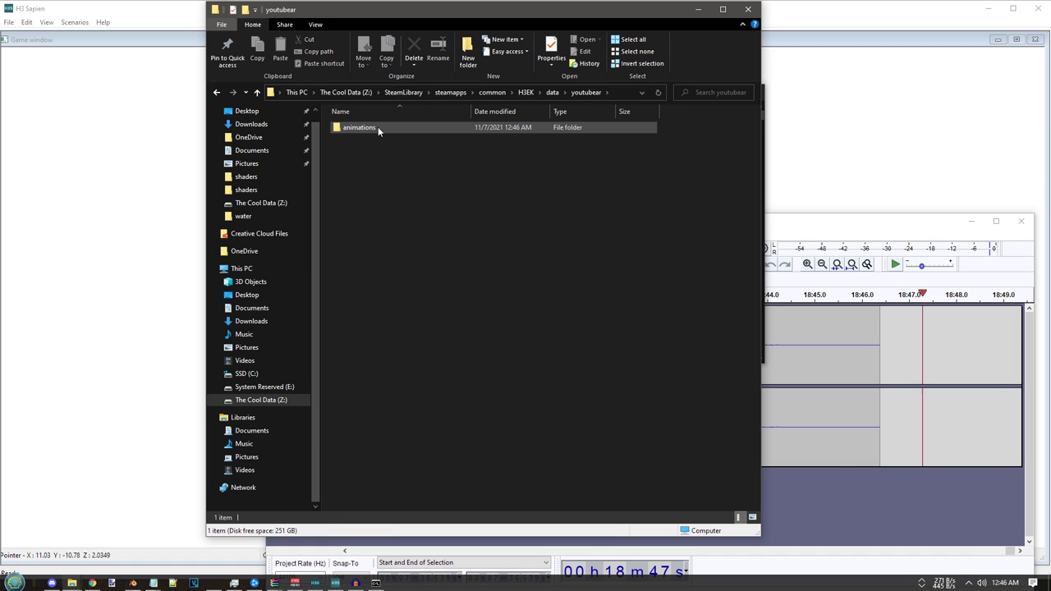
# - Return to the H3EK command prompt and rerun "tool fp-model-animations-uncompressed youtubear !extracted\fp youtubear"
pyautogui.click(699, 10)
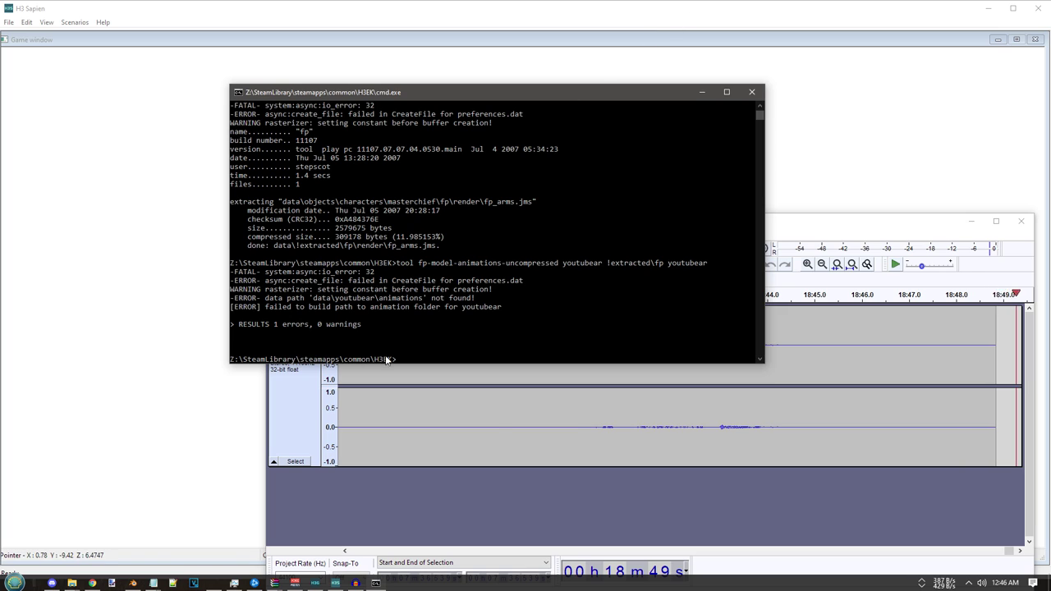
pyautogui.press('Up')
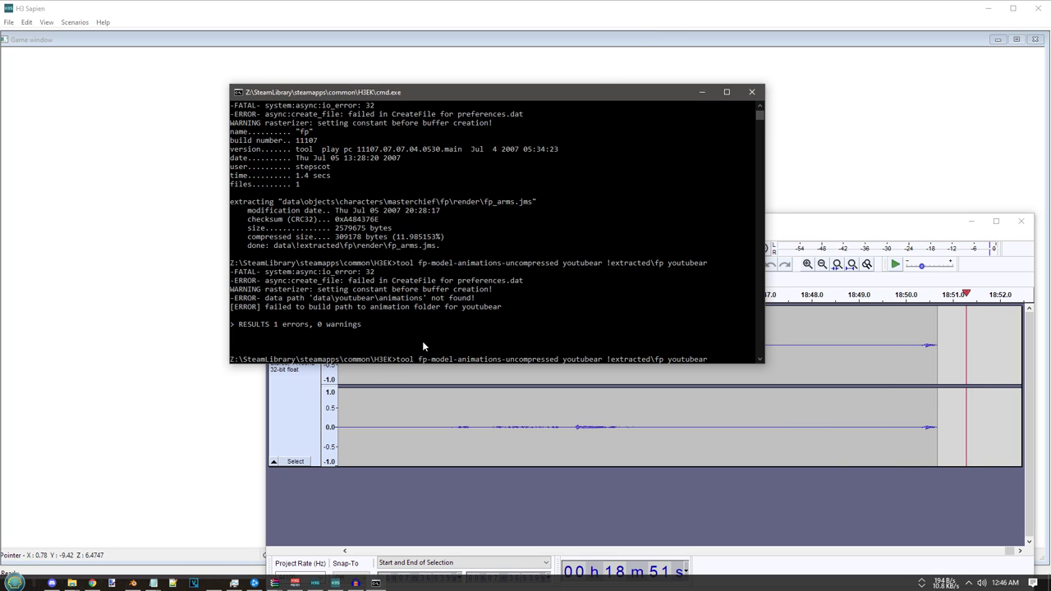
pyautogui.press('Return')
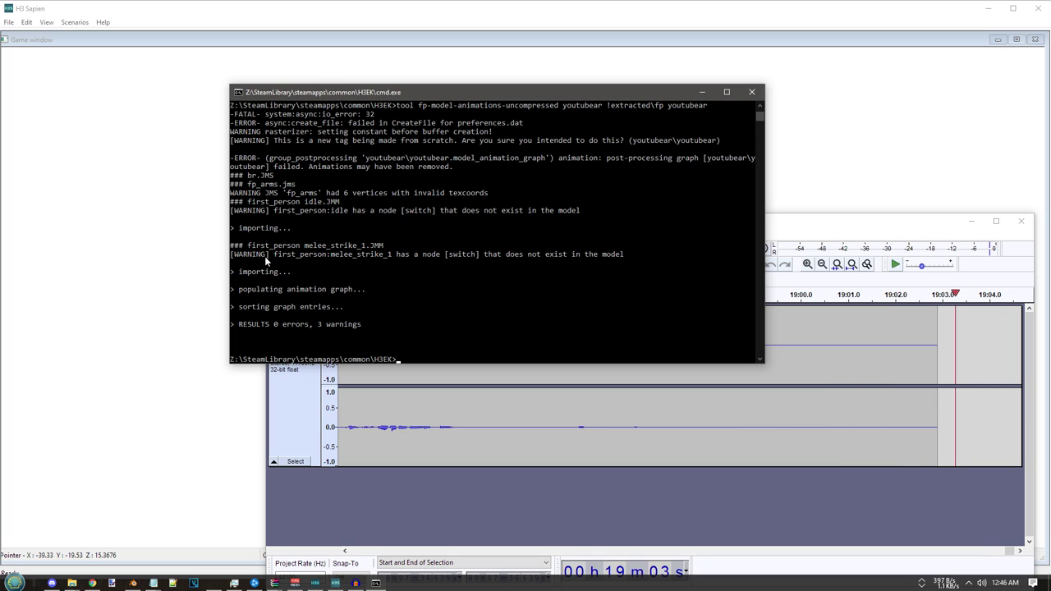
pyautogui.write('tool fp-model-animations-uncompressed')
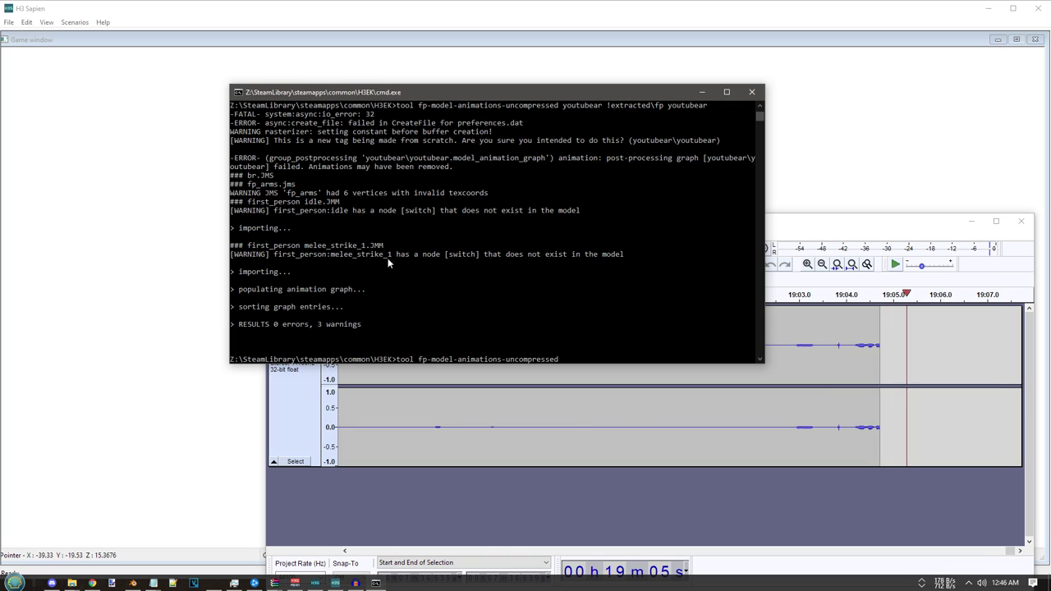
pyautogui.press('BackSpace')
pyautogui.press('BackSpace')
pyautogui.press('BackSpace')
pyautogui.press('BackSpace')
pyautogui.press('BackSpace')
pyautogui.press('BackSpace')
pyautogui.press('BackSpace')
pyautogui.press('BackSpace')
pyautogui.press('BackSpace')
pyautogui.press('BackSpace')
pyautogui.press('BackSpace')
pyautogui.press('BackSpace')
pyautogui.press('BackSpace')
pyautogui.press('BackSpace')
pyautogui.press('BackSpace')
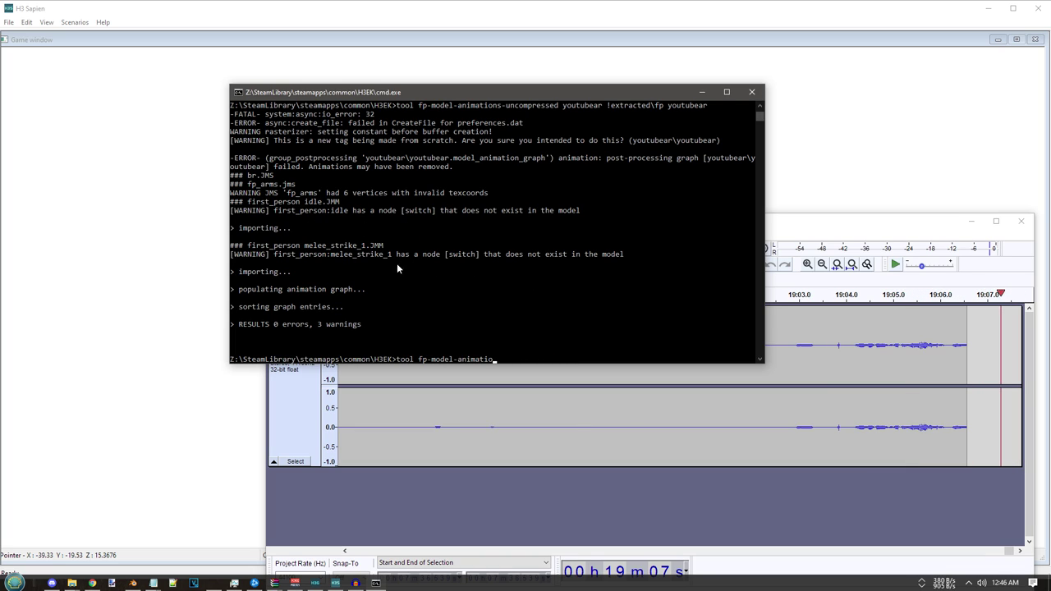
pyautogui.press('BackSpace')
pyautogui.press('BackSpace')
pyautogui.press('BackSpace')
pyautogui.press('BackSpace')
pyautogui.press('BackSpace')
pyautogui.press('BackSpace')
pyautogui.press('BackSpace')
pyautogui.press('BackSpace')
pyautogui.press('BackSpace')
pyautogui.press('BackSpace')
pyautogui.press('BackSpace')
pyautogui.press('BackSpace')
pyautogui.press('BackSpace')
pyautogui.press('BackSpace')
pyautogui.press('BackSpace')
pyautogui.press('BackSpace')
pyautogui.press('BackSpace')
pyautogui.press('BackSpace')
pyautogui.press('BackSpace')
pyautogui.press('BackSpace')
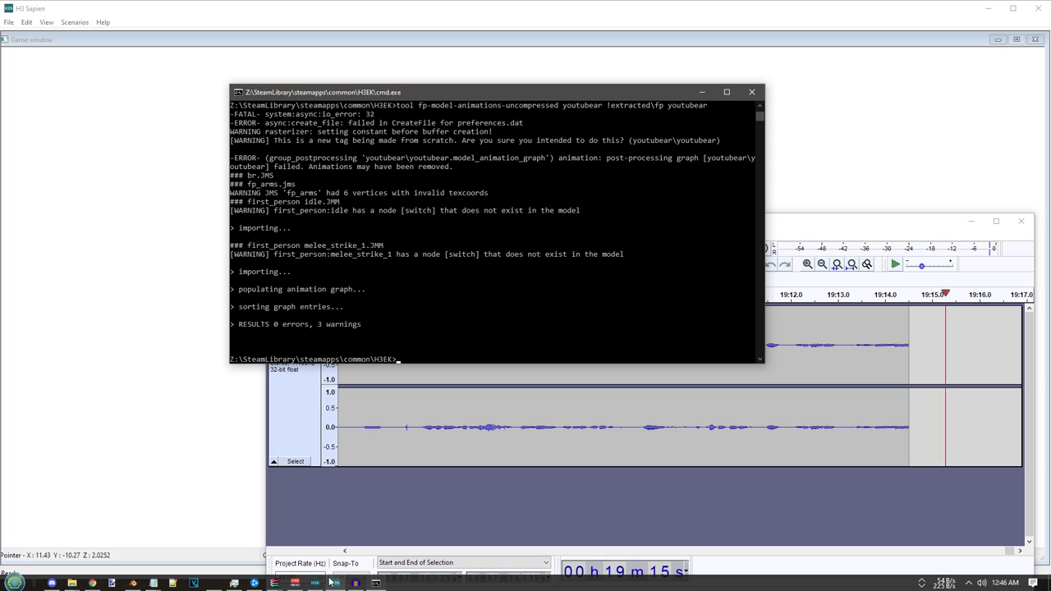
# - Switch to Guerilla and collapse the h2c_sniper folder and the melee weapons folder in the tag tree
pyautogui.moveTo(326, 585)
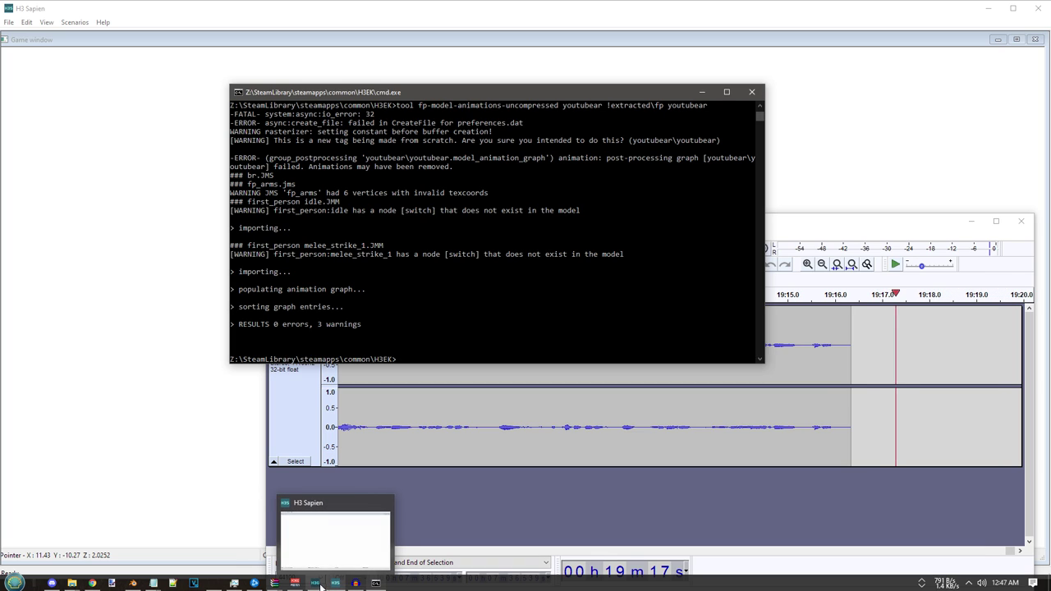
pyautogui.click(317, 584)
pyautogui.scroll(3, 130, 212)
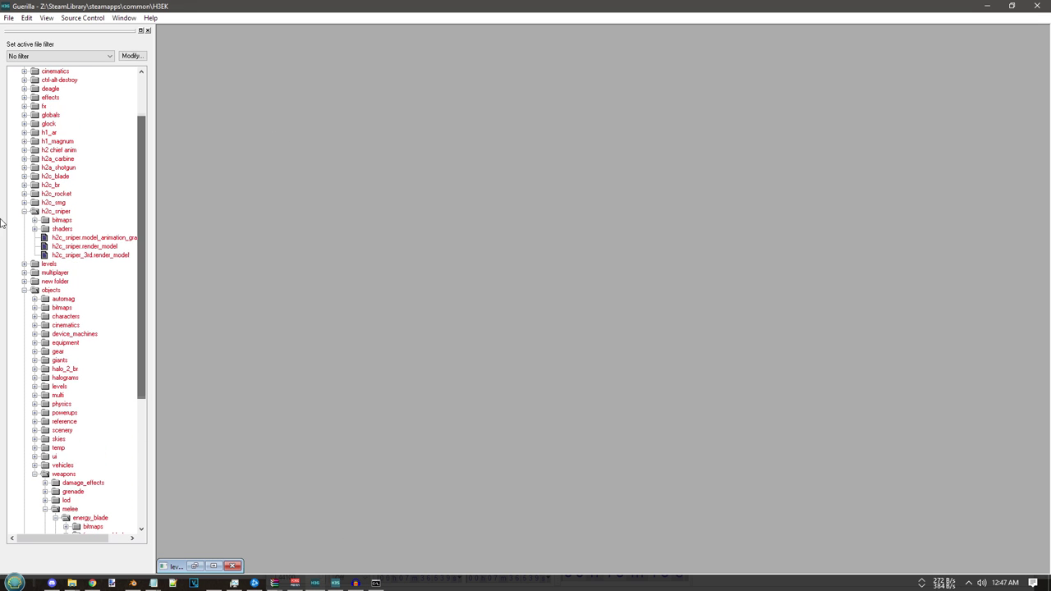
pyautogui.click(25, 211)
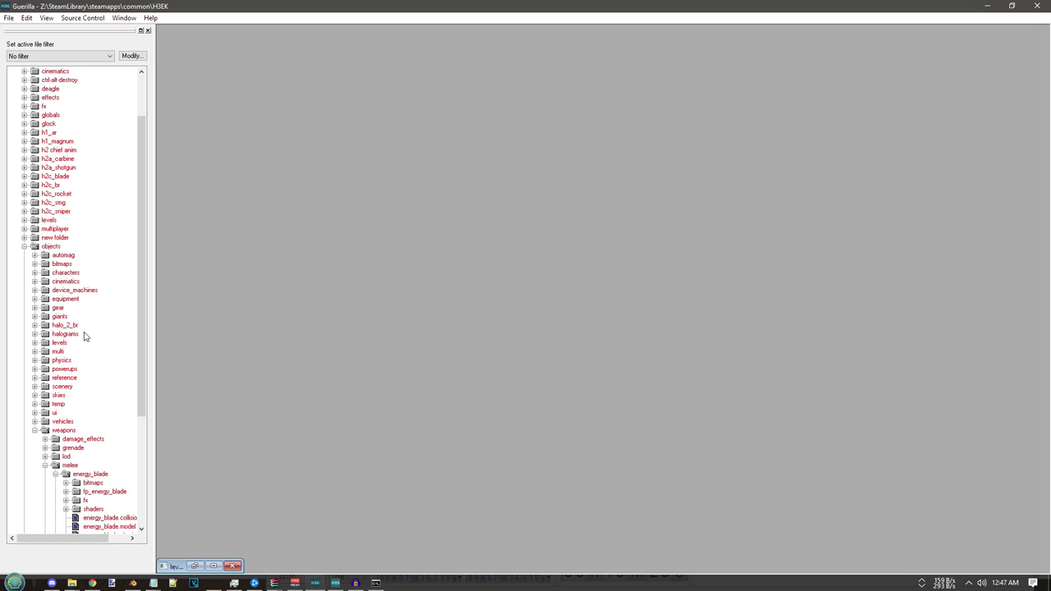
pyautogui.scroll(-5, 81, 433)
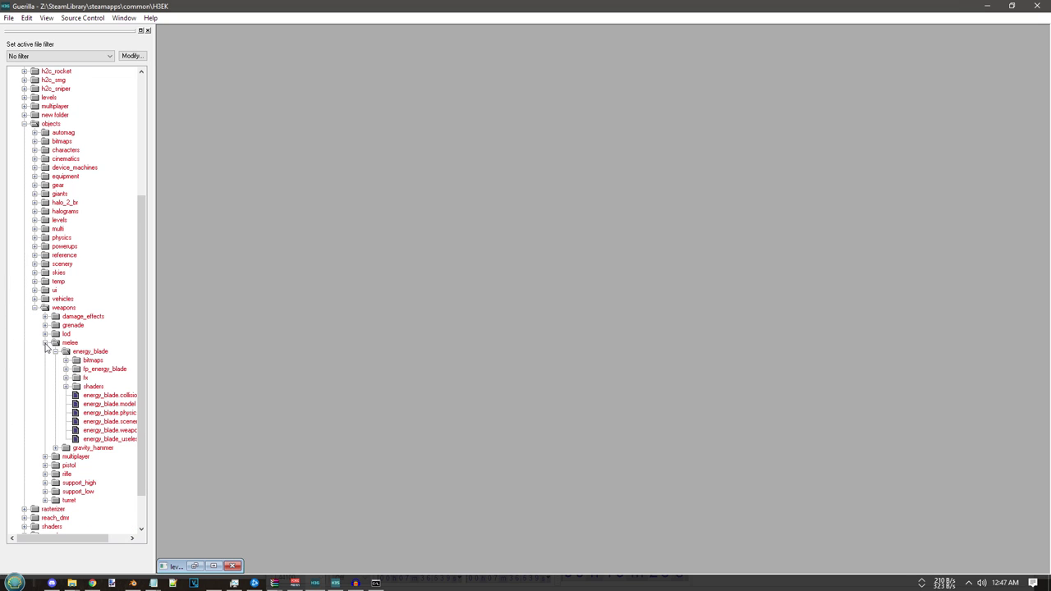
pyautogui.click(45, 343)
pyautogui.click(45, 431)
pyautogui.click(45, 422)
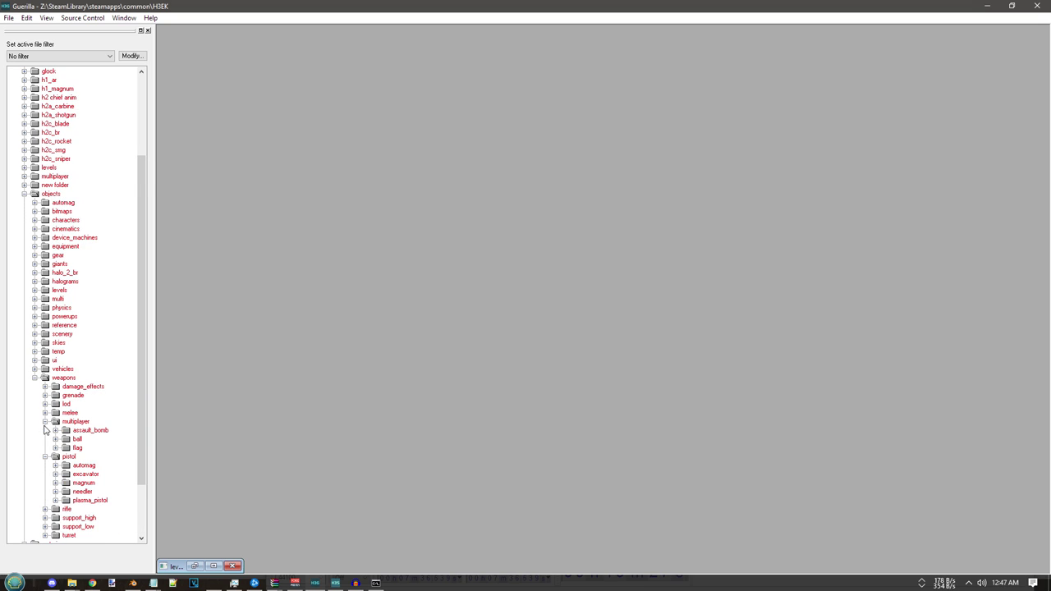
pyautogui.click(45, 422)
pyautogui.click(45, 431)
pyautogui.click(45, 447)
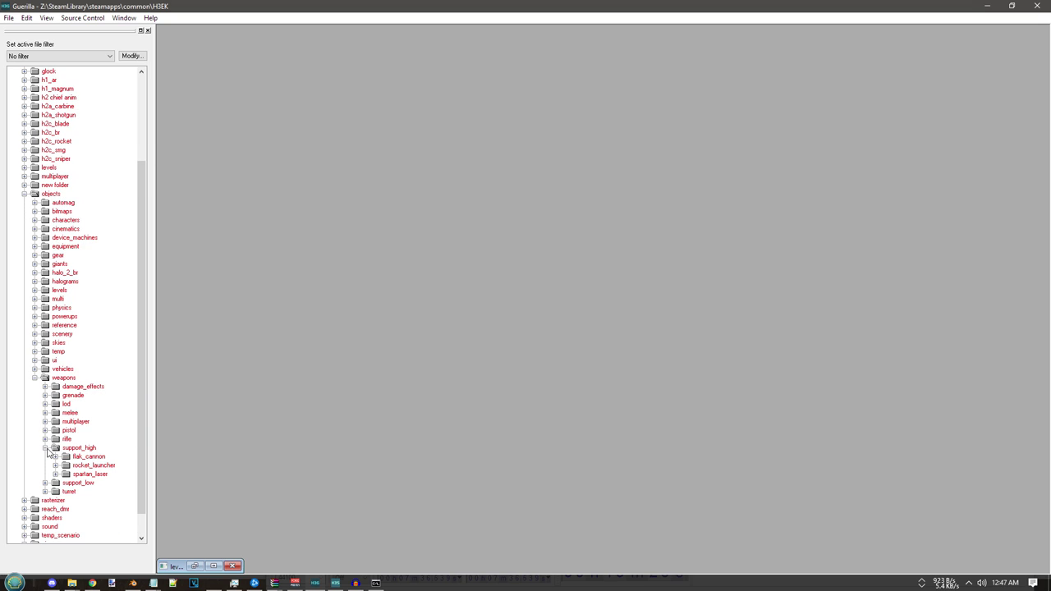
pyautogui.click(45, 448)
# - Expand objects\weapons\rifle\assault_rifle in a widened tag tree and open assault_rifle.weapon
pyautogui.click(46, 438)
pyautogui.scroll(-2, 79, 508)
pyautogui.click(55, 386)
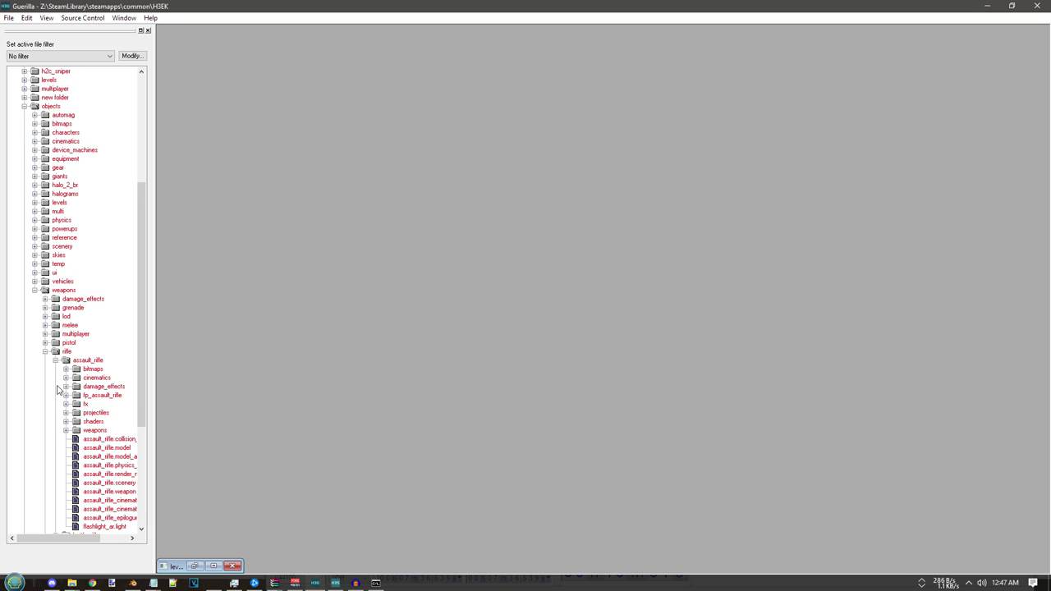
pyautogui.scroll(-5, 103, 468)
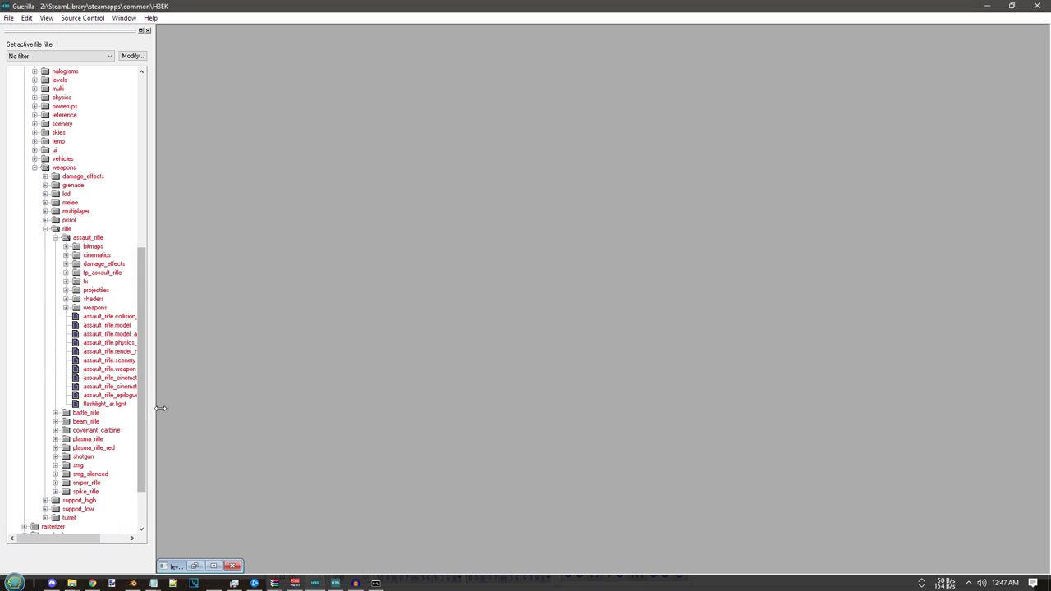
pyautogui.moveTo(156, 409); pyautogui.dragTo(226, 401)
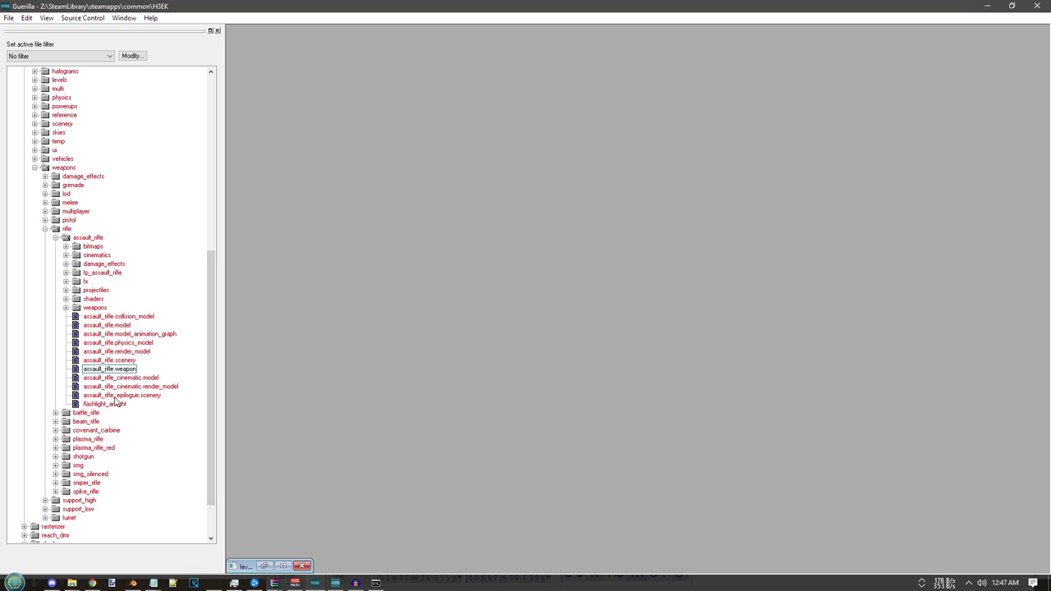
# - Set the masterchief first person animations reference in assault_rifle.weapon to youtubear.model_animation_graph from the tags\youtubear folder
pyautogui.scroll(-10, 564, 269)
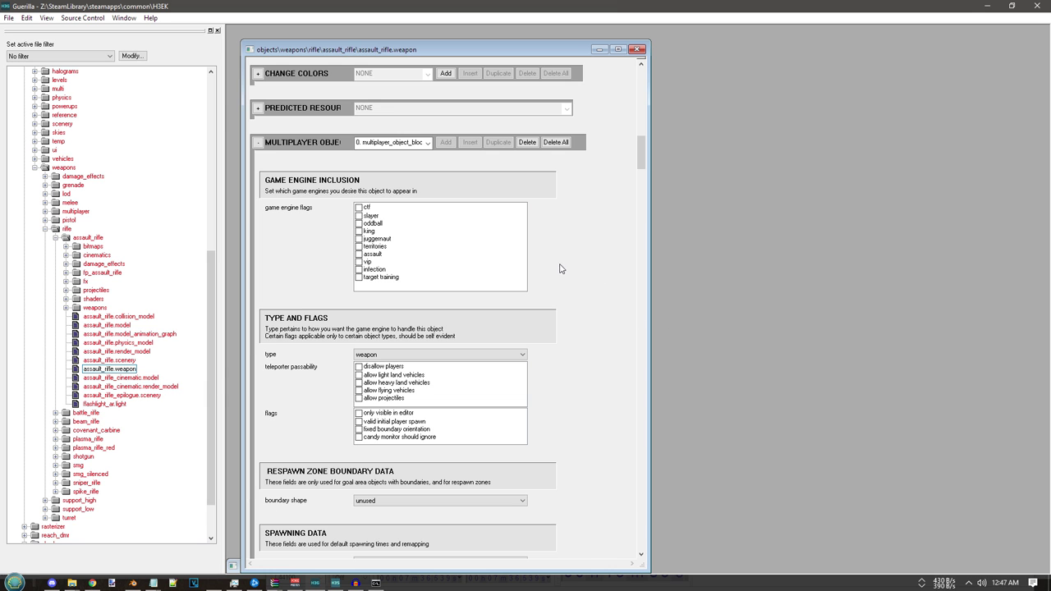
pyautogui.moveTo(643, 192); pyautogui.dragTo(643, 379)
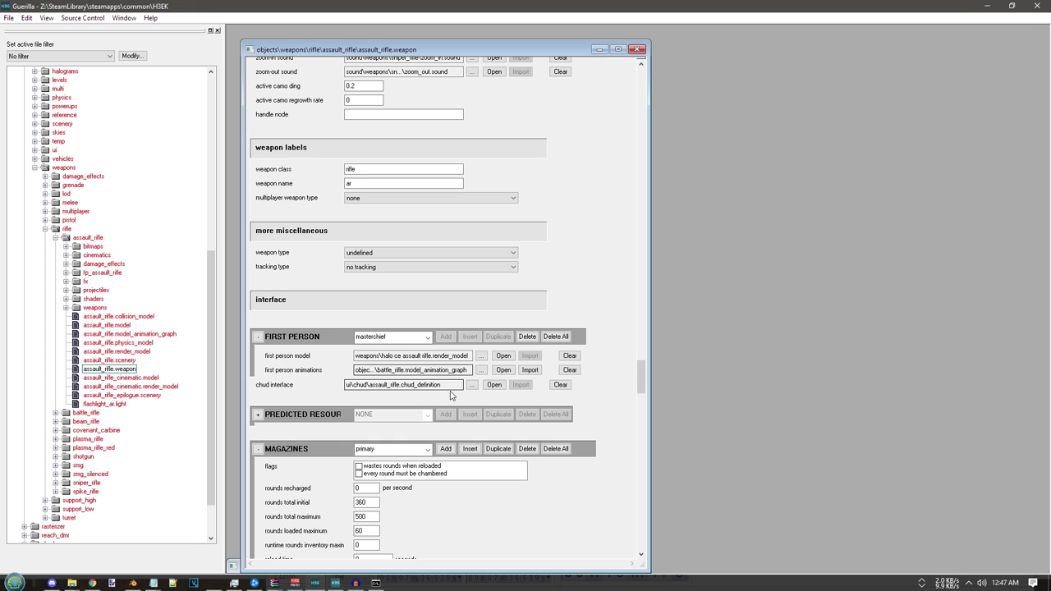
pyautogui.click(481, 370)
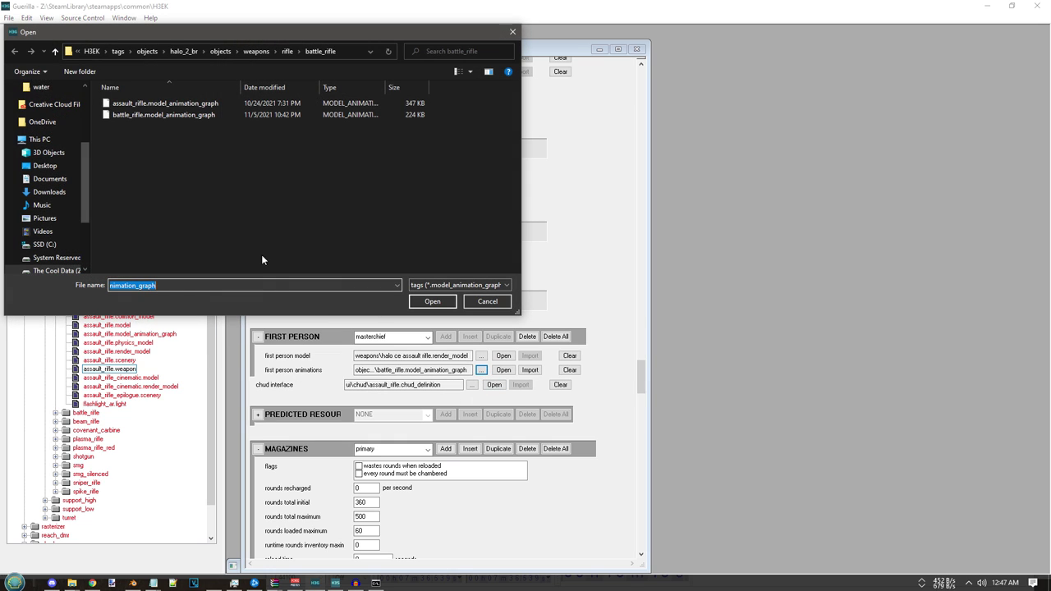
pyautogui.click(119, 52)
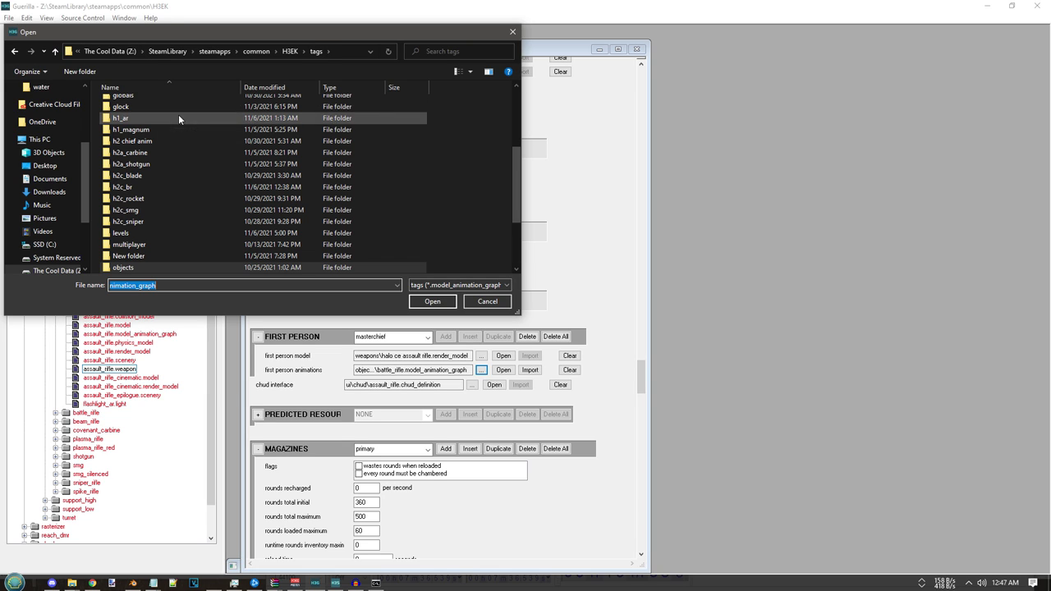
pyautogui.scroll(-3, 156, 238)
pyautogui.doubleClick(153, 266)
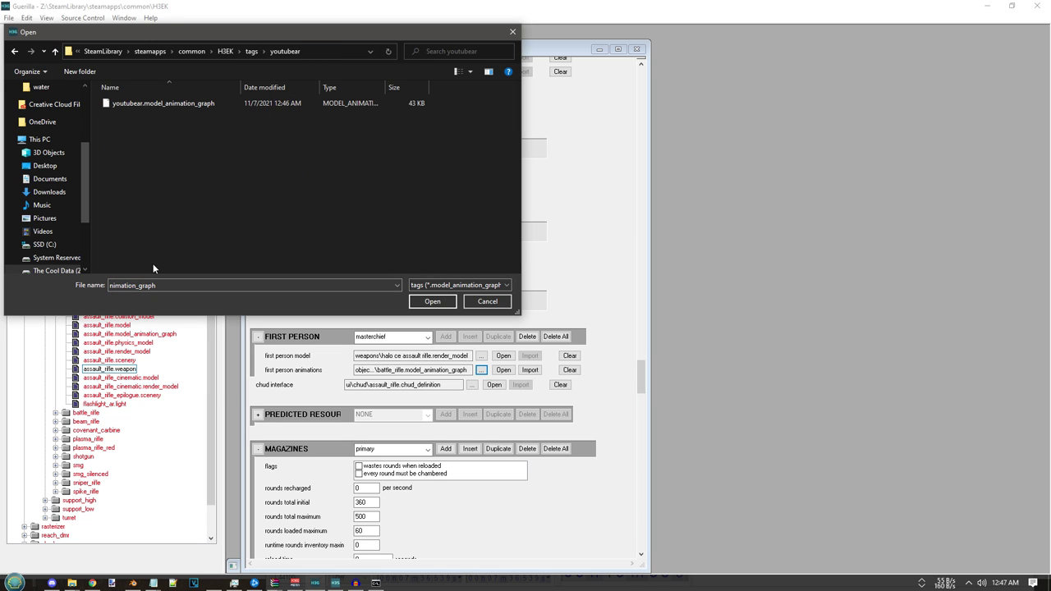
pyautogui.click(182, 105)
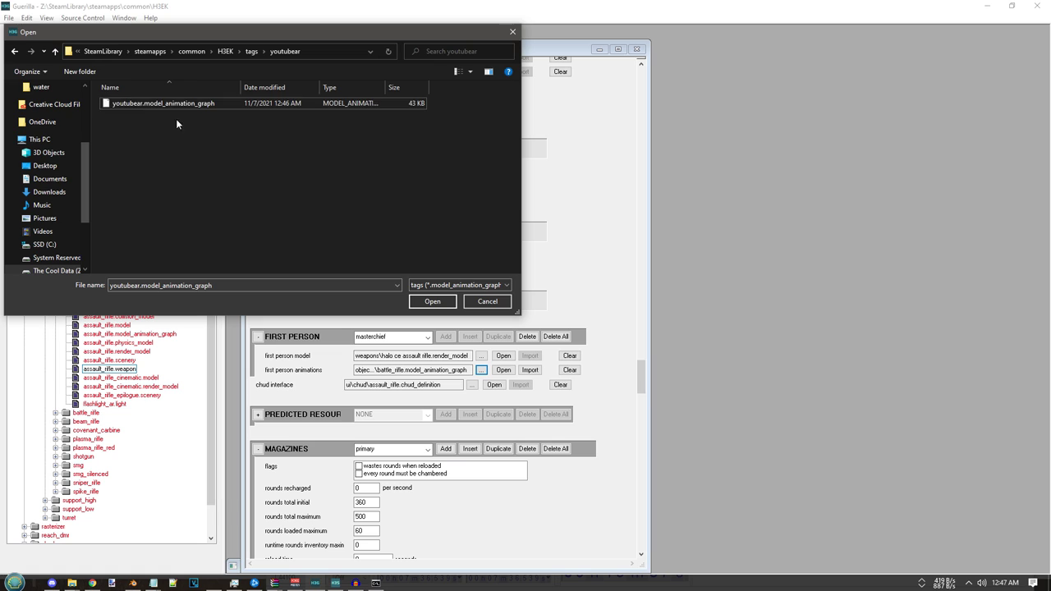
pyautogui.doubleClick(179, 104)
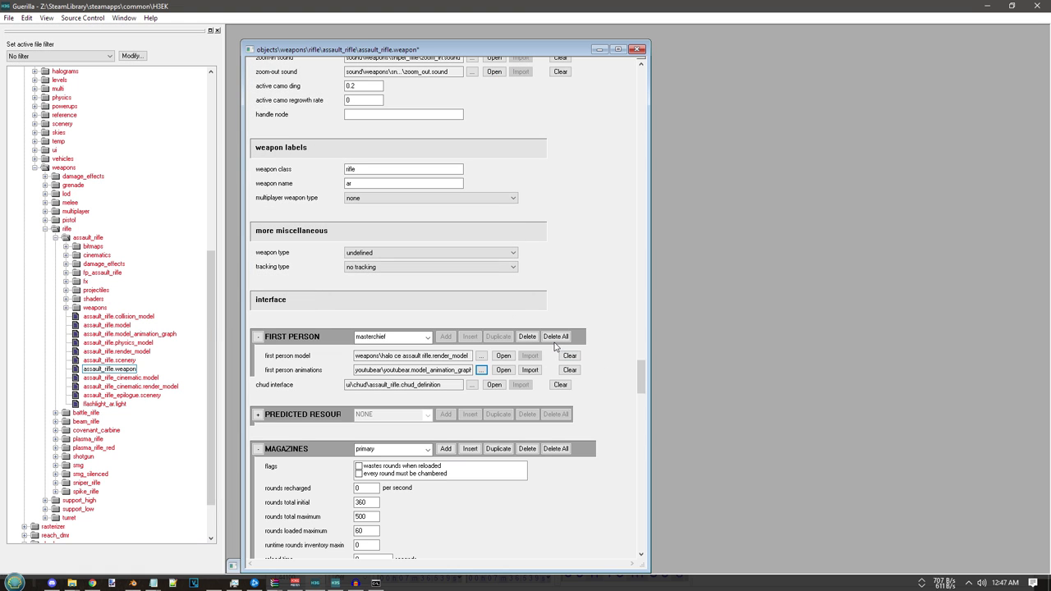
# - Save the edited assault_rifle.weapon tag and switch to H3 Sapien
pyautogui.click(335, 583)
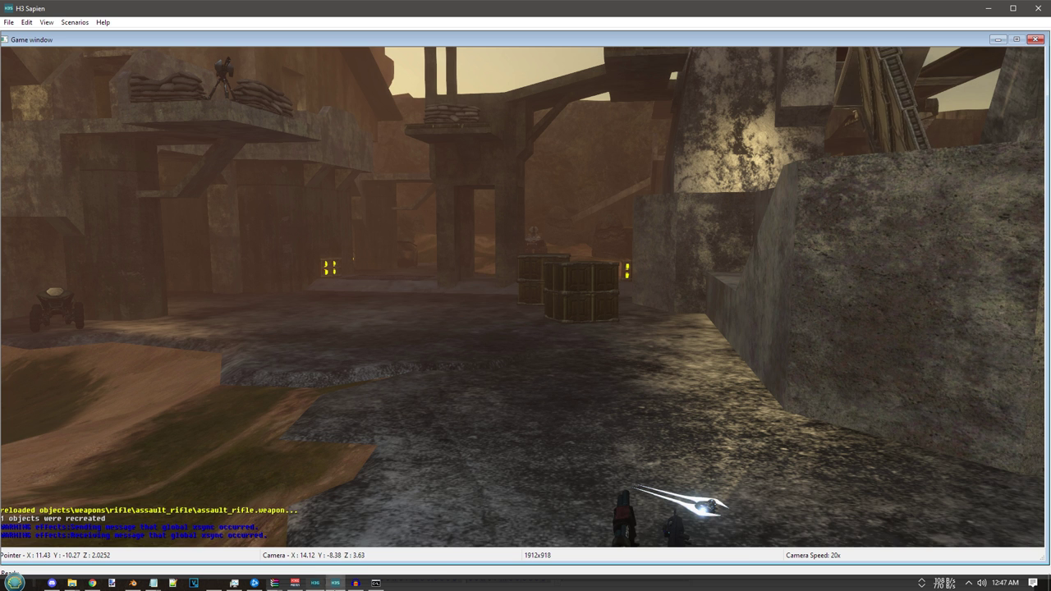
# - Enter player control in the Sapien game window, walk to the dropped assault rifle and pick it up
pyautogui.moveTo(532, 276)
pyautogui.mouseDown(button='middle')
pyautogui.moveTo(625, 328)
pyautogui.moveTo(624, 230)
pyautogui.moveTo(532, 276)
pyautogui.mouseUp(button='middle')
pyautogui.press('Tab')
pyautogui.press('w')
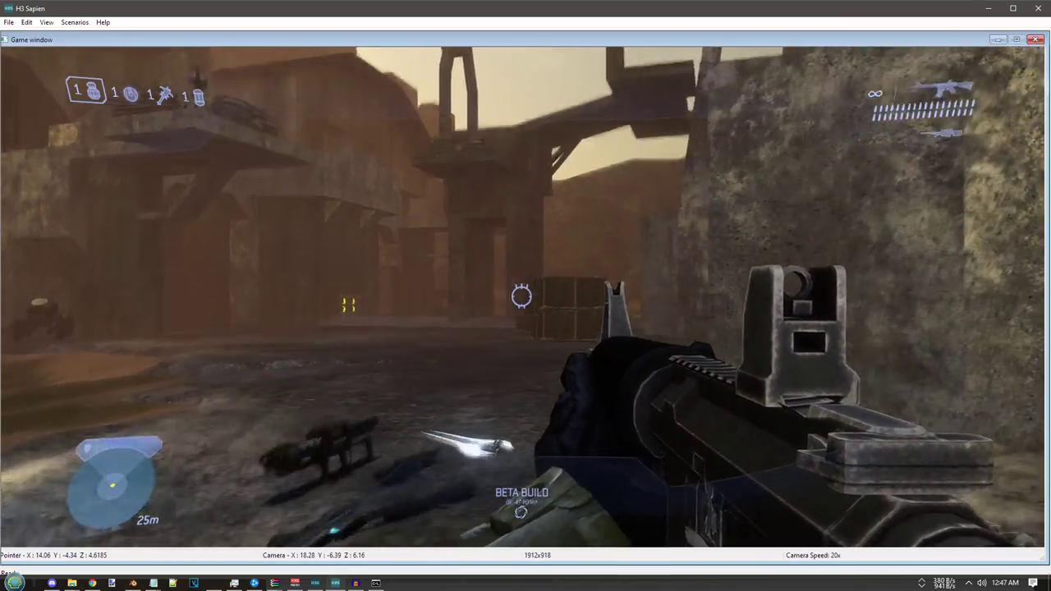
pyautogui.press('e')
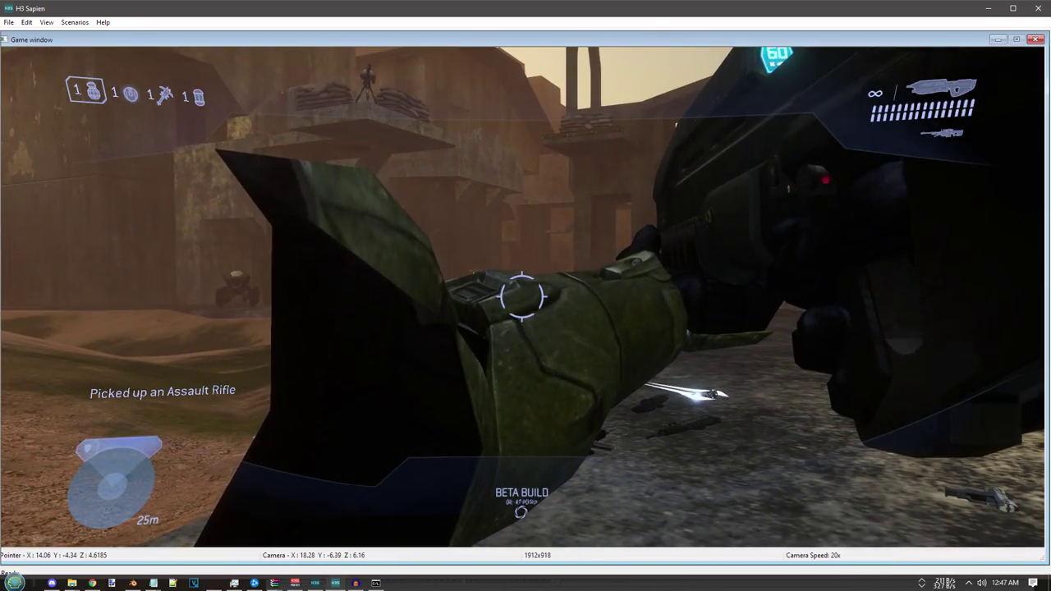
# - Switch to Guerilla, set the first person weapon offset k to -0.03 in assault_rifle.weapon, save it and check the result in Sapien
pyautogui.hotkey('alt', 'Tab')
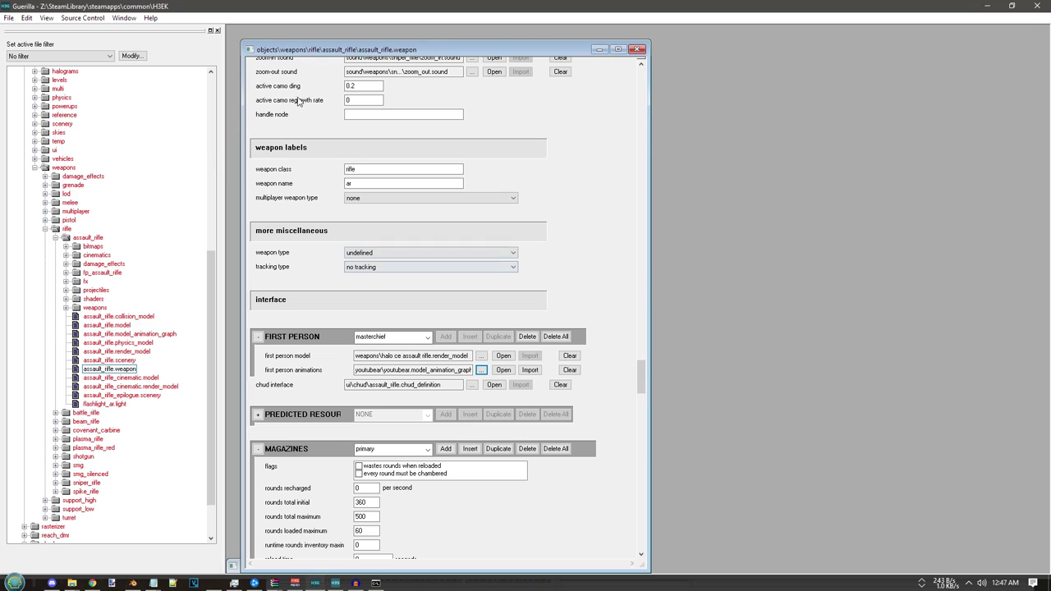
pyautogui.moveTo(633, 377); pyautogui.dragTo(640, 542)
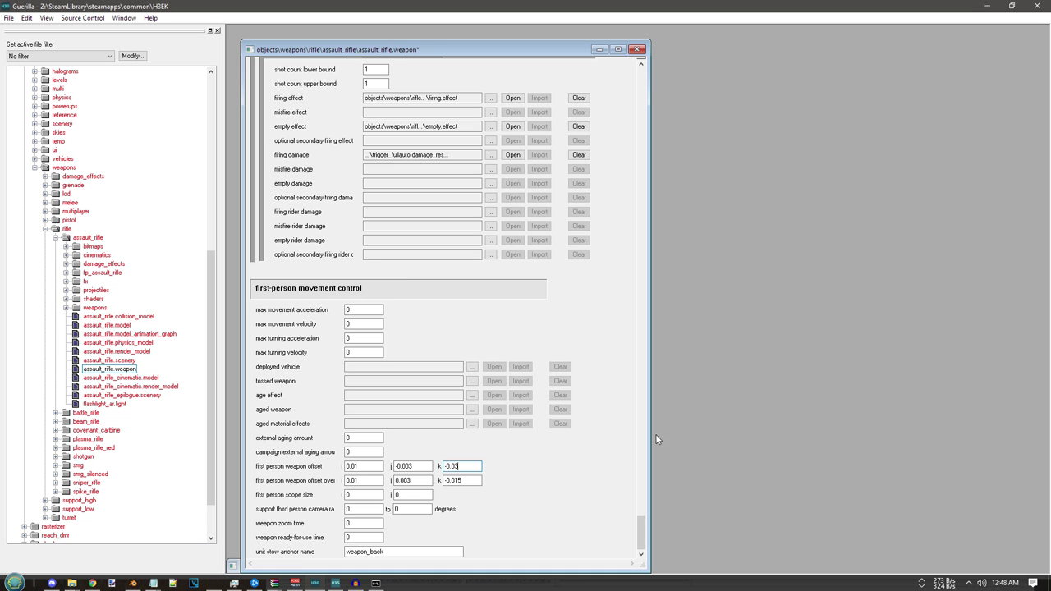
pyautogui.click(335, 583)
pyautogui.hotkey('alt', 'Tab')
pyautogui.hotkey('ctrl', 's')
pyautogui.click(334, 584)
# - Change the first person weapon offset in assault_rifle.weapon to j 0.007 and k -0.07, saving the tag and returning to Sapien
pyautogui.hotkey('alt', 'Tab')
pyautogui.hotkey('ctrl', 's')
pyautogui.hotkey('alt', 'Tab')
pyautogui.hotkey('alt', 'Tab')
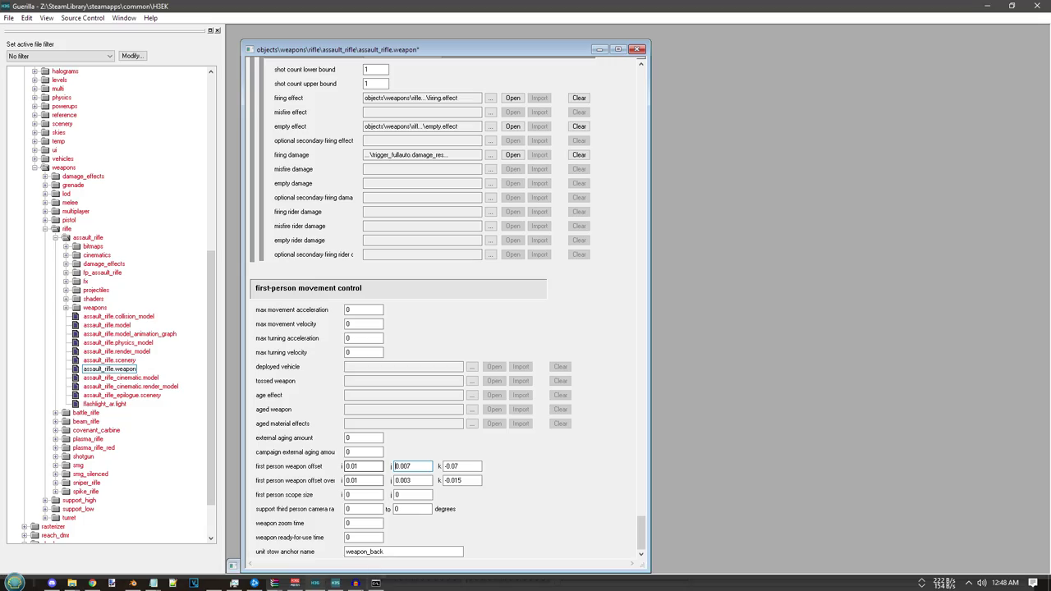
pyautogui.click(336, 583)
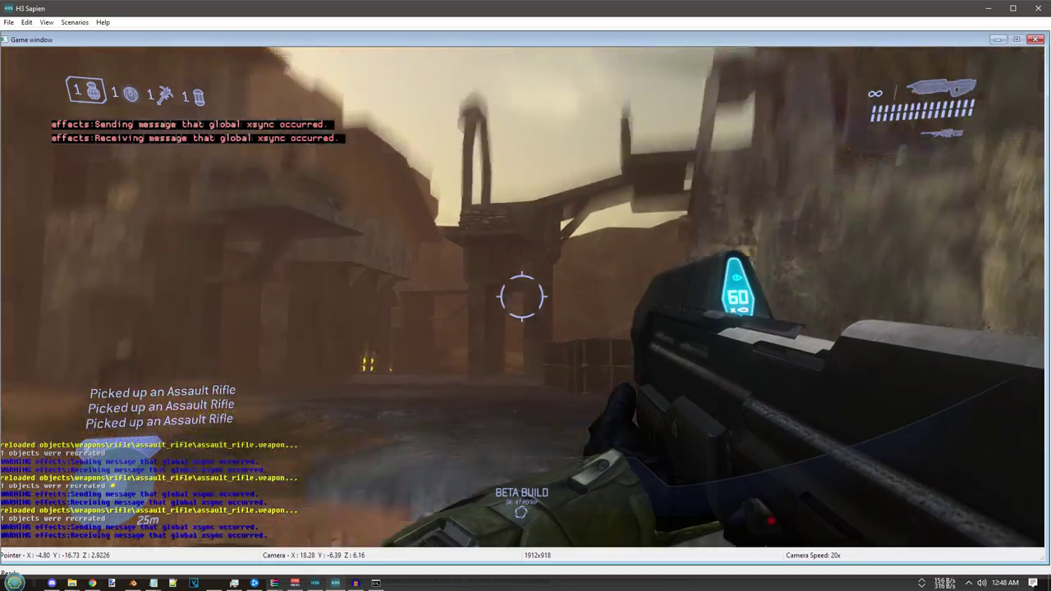
# - Walk around the level with the assault rifle, testing its first-person idle, melee and firing animations
pyautogui.press('w')
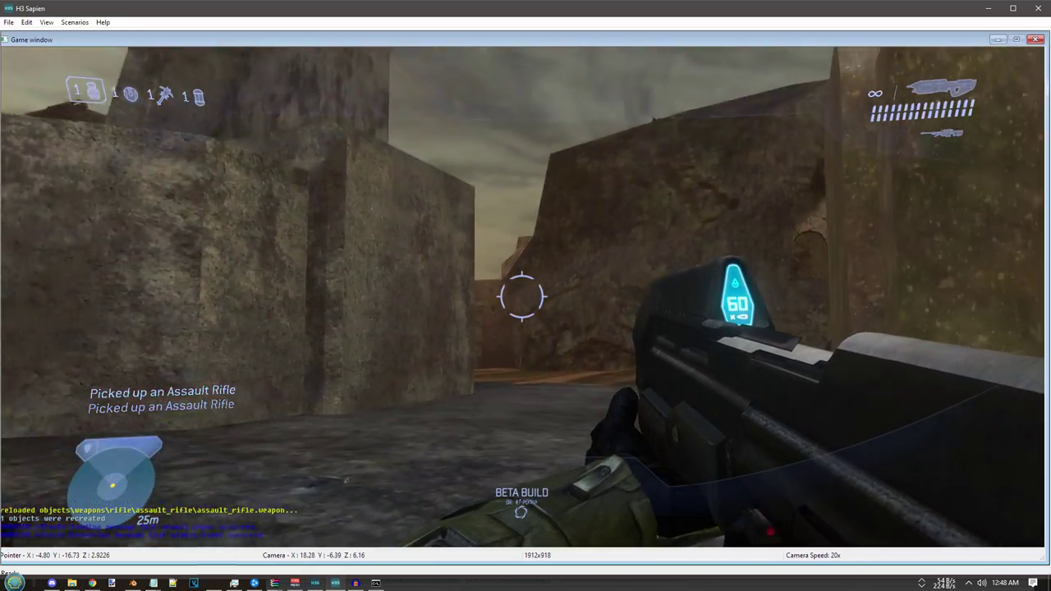
pyautogui.press('w')
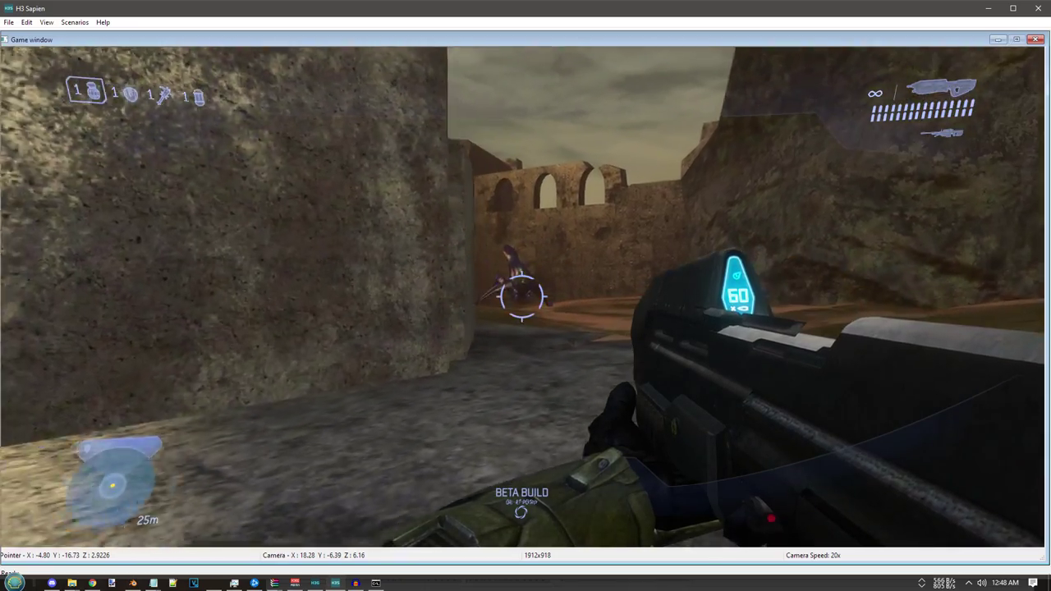
pyautogui.press('w')
pyautogui.press('f')
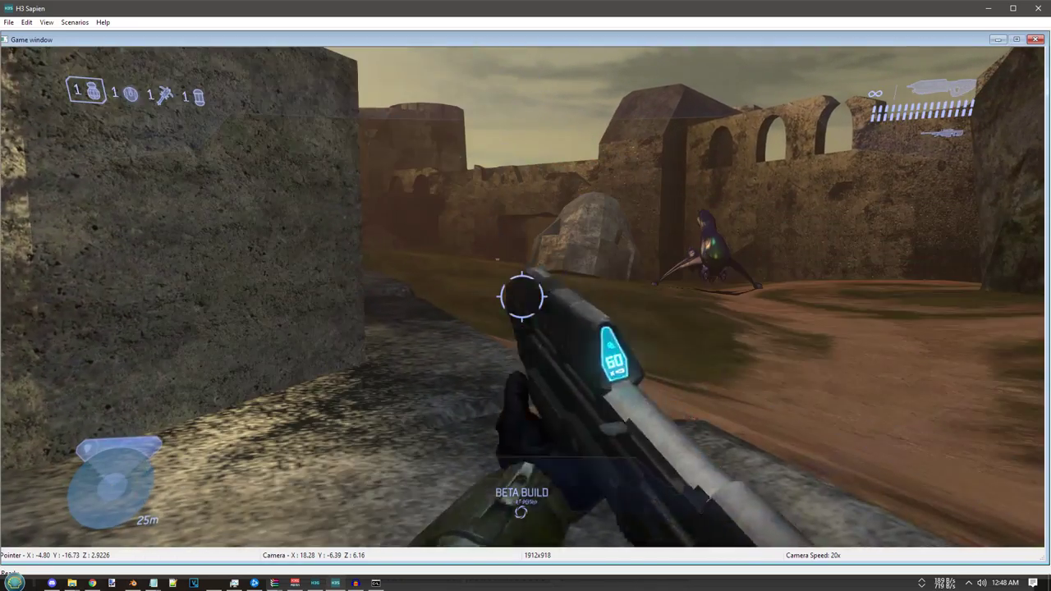
pyautogui.press('f')
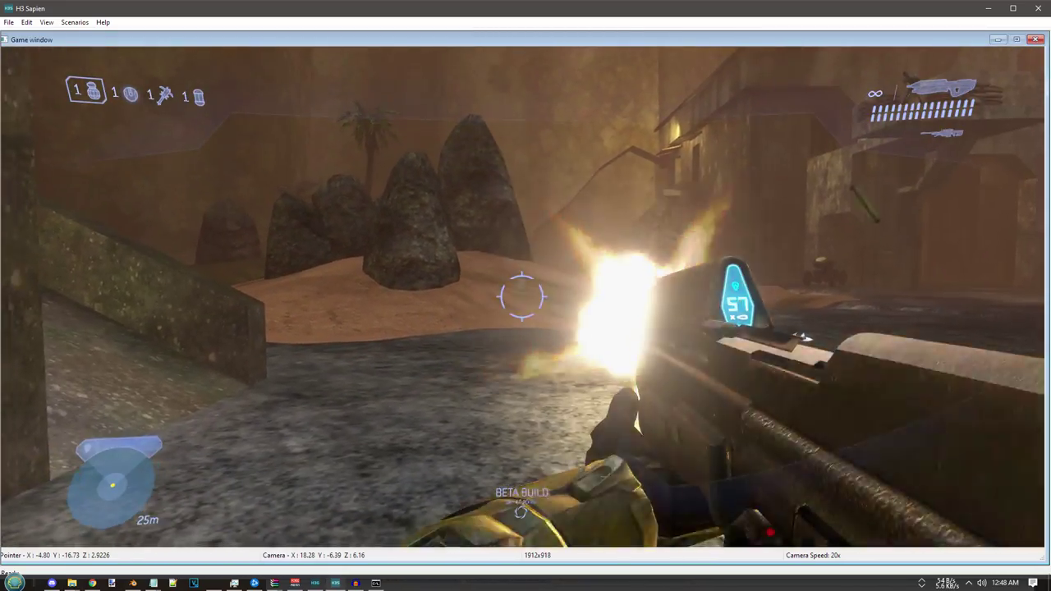
pyautogui.press('w')
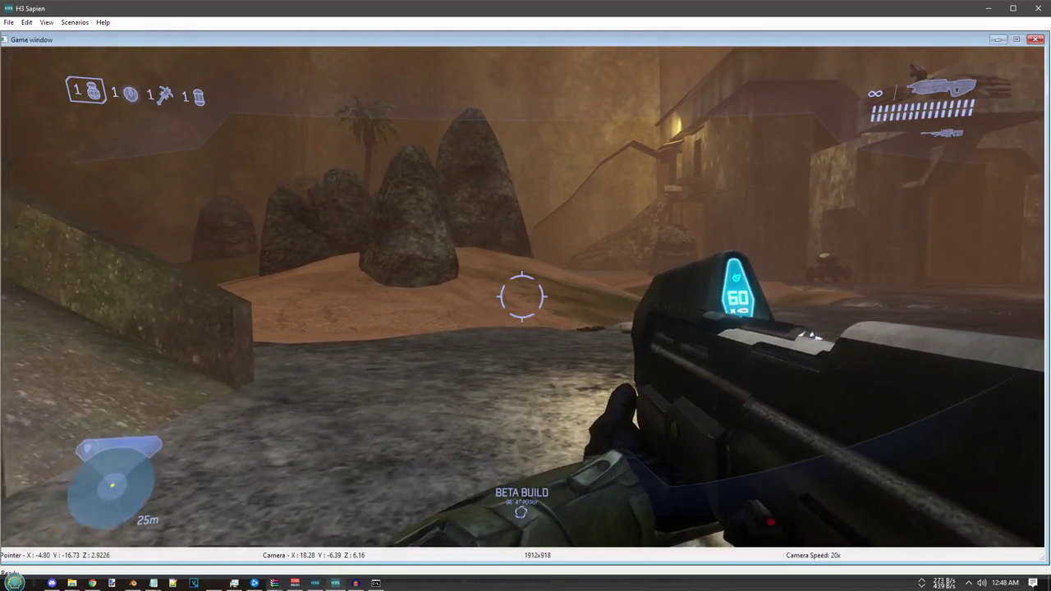
pyautogui.press('w')
pyautogui.click(522, 297)
pyautogui.press('f')
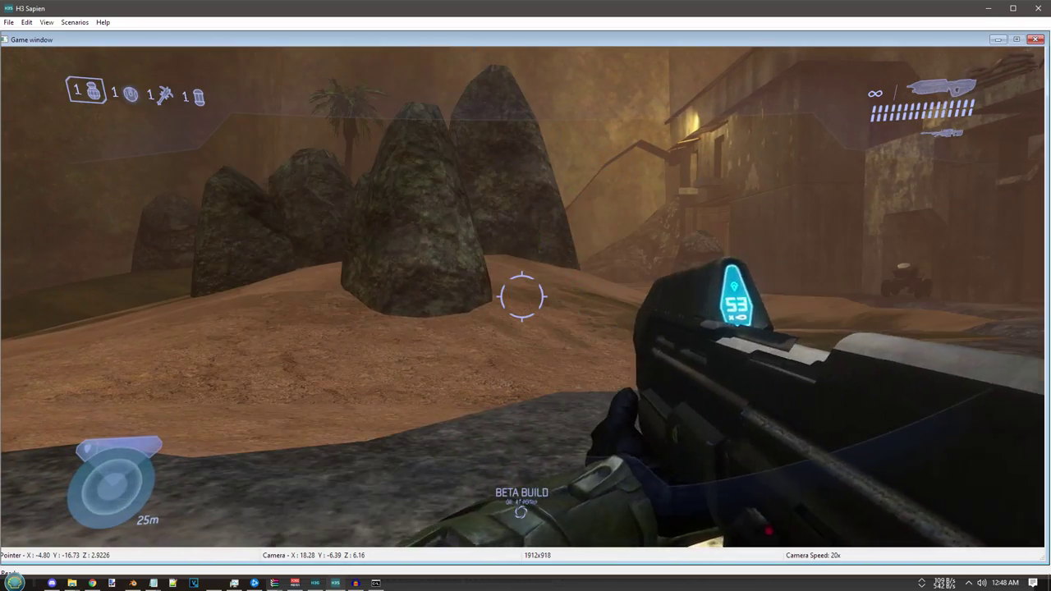
pyautogui.press('q')
# - Switch to Blender and stop the melee animation playback, leaving the playhead at frame 24
pyautogui.hotkey('alt', 'Tab')
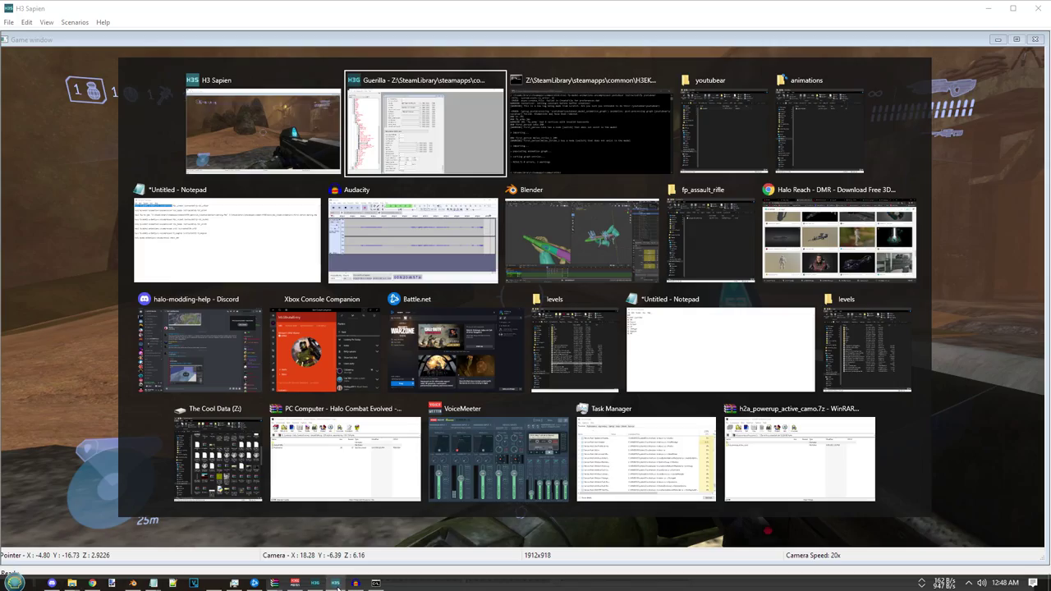
pyautogui.click(557, 250)
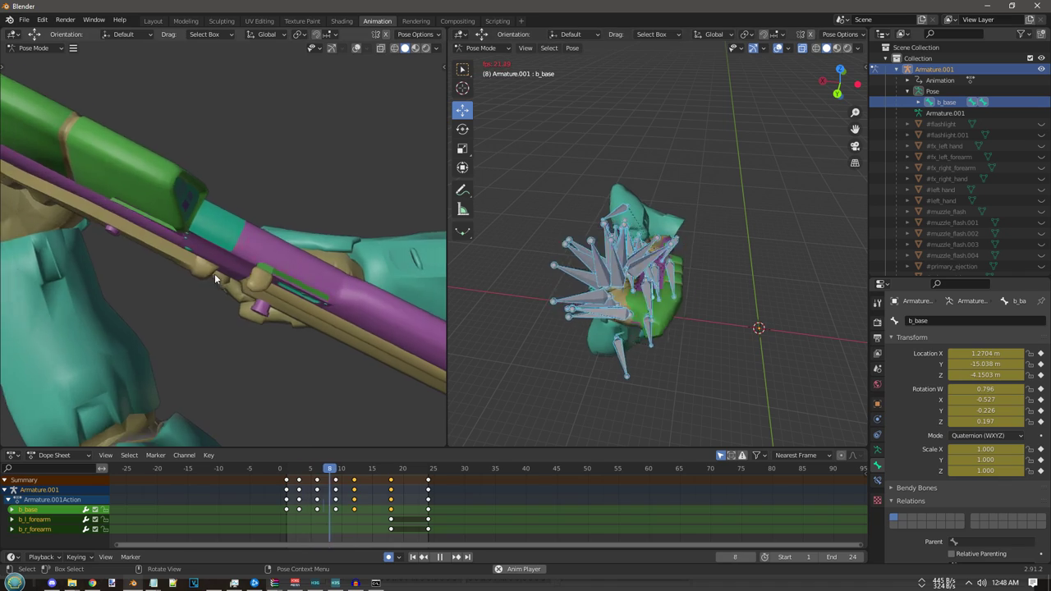
pyautogui.press('space')
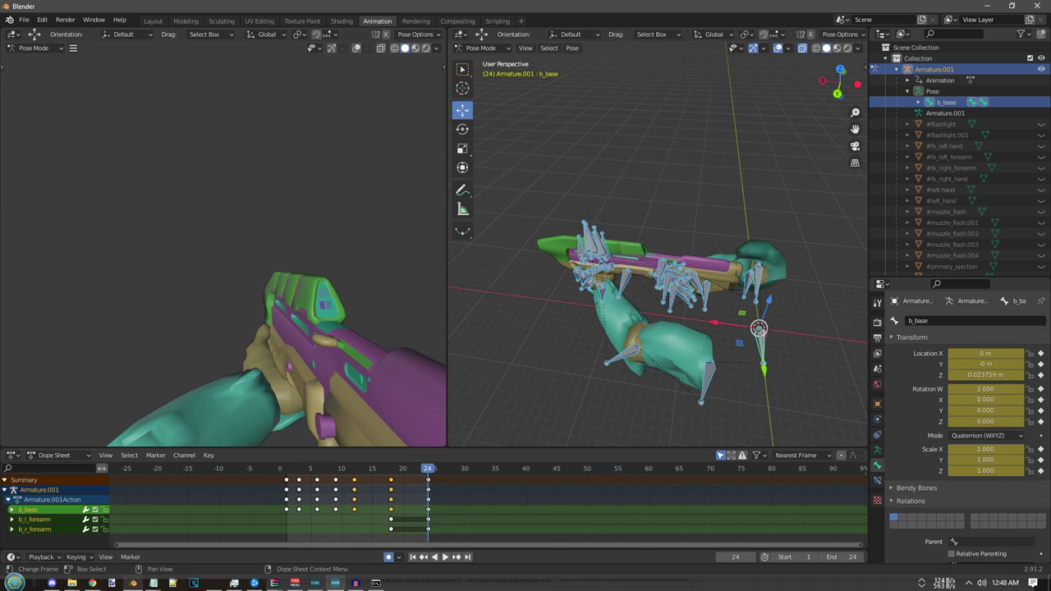
# - Return to H3 Sapien, test the melee animation once more while moving, and reload the assault rifle
pyautogui.click(336, 583)
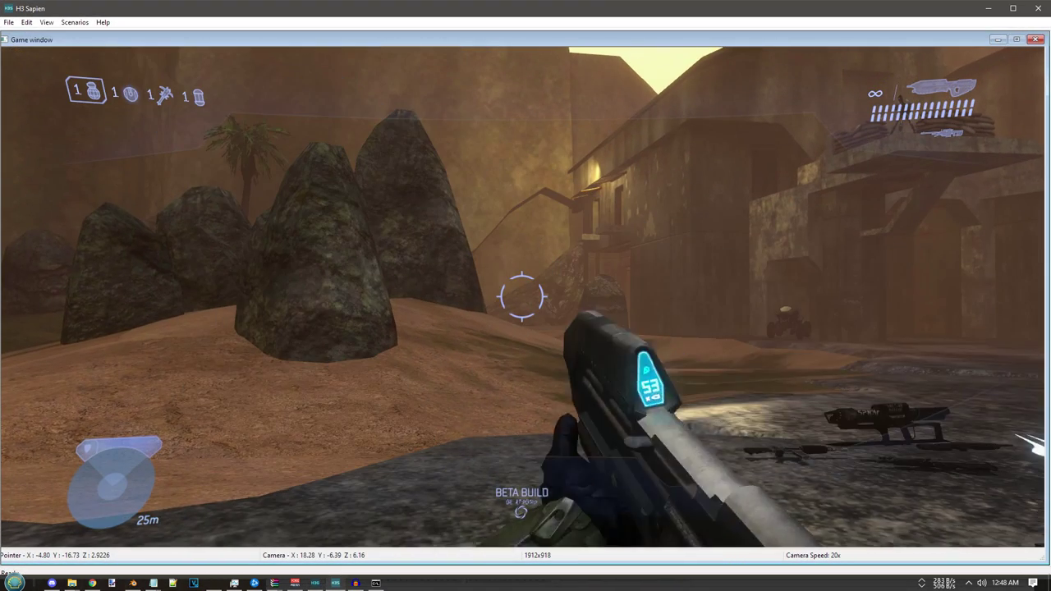
pyautogui.press('w')
pyautogui.press('r')
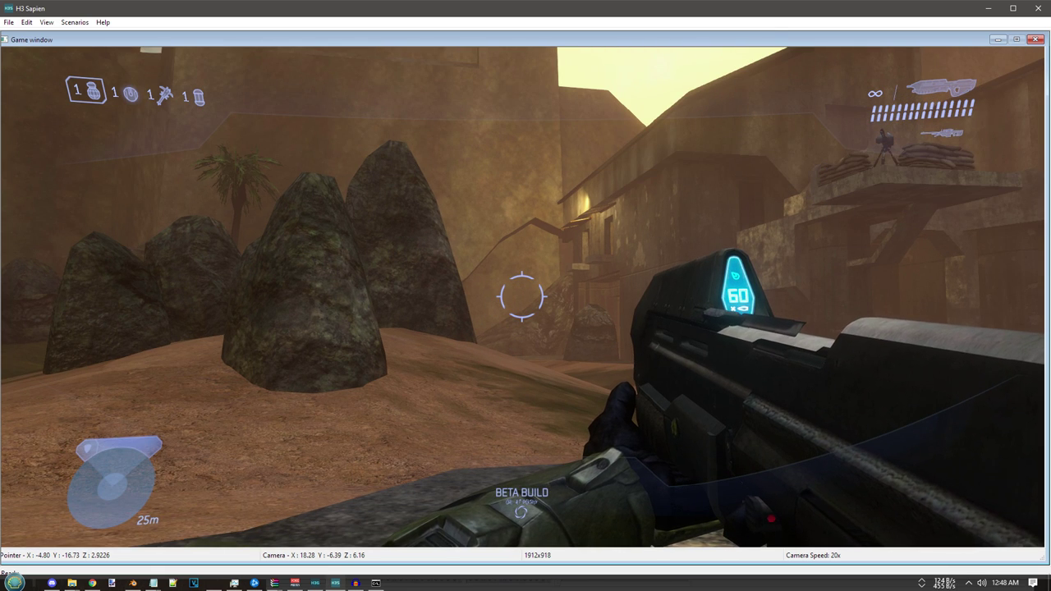